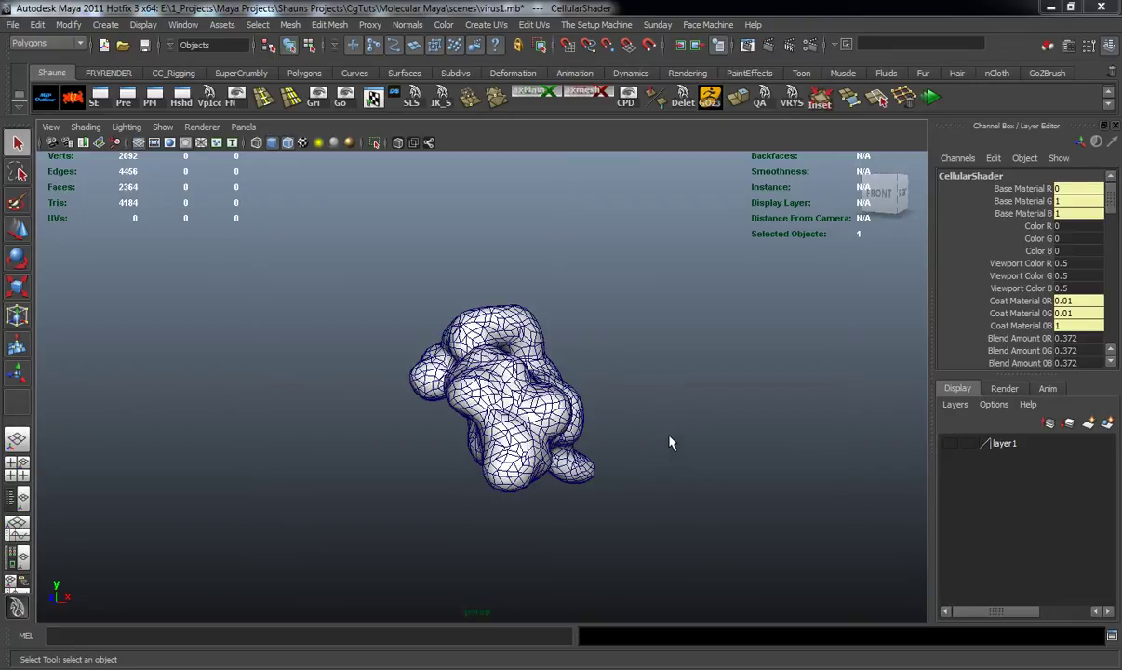
Bring up the Hypershade and examine the CellularShader node network.
{"action": "left_click_drag", "start_coordinate": [644, 444], "coordinate": [625, 468], "text": "alt"}
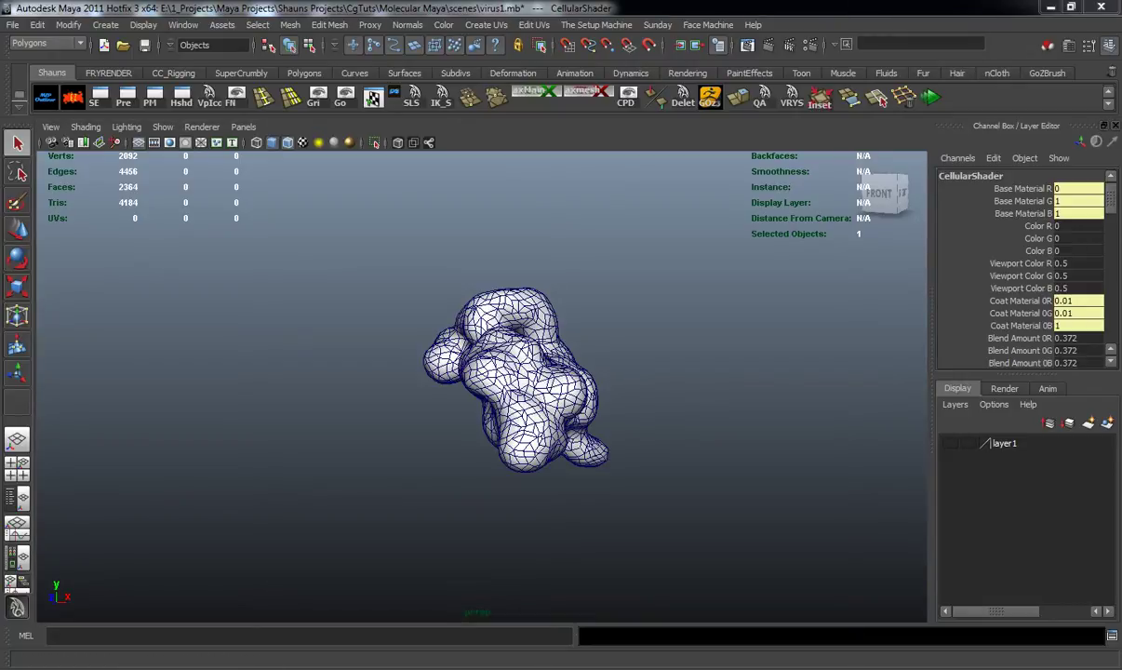
{"action": "left_click_drag", "start_coordinate": [1121, 154], "coordinate": [488, 85]}
{"action": "scroll", "coordinate": [552, 402], "scroll_direction": "down", "scroll_amount": 1}
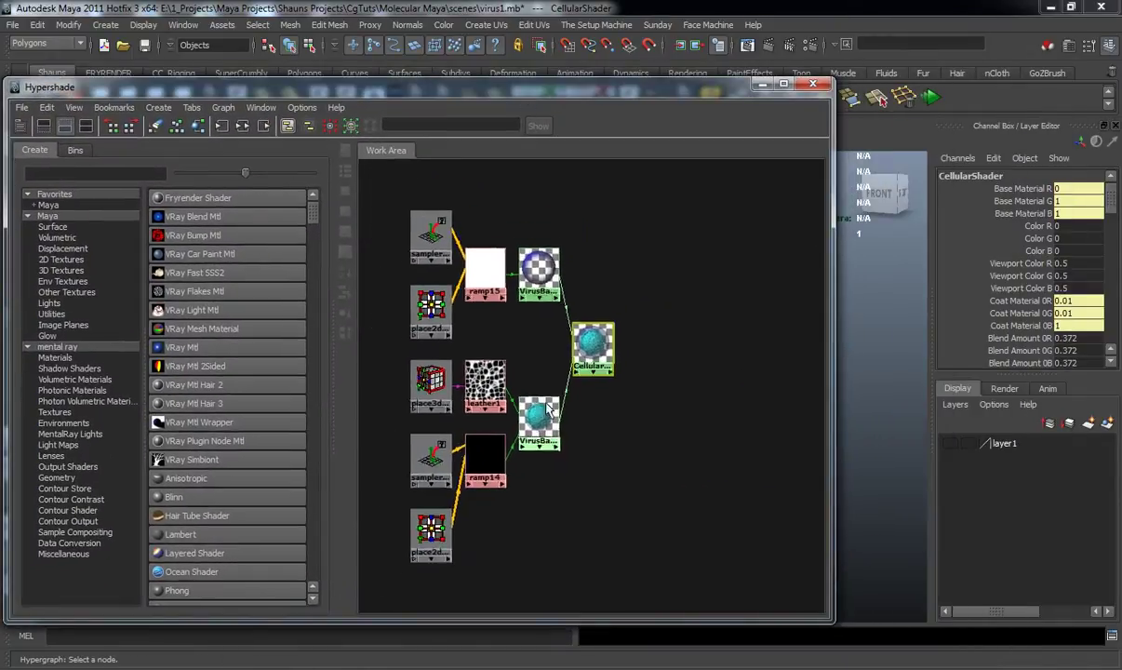
{"action": "scroll", "coordinate": [552, 399], "scroll_direction": "down", "scroll_amount": 1}
{"action": "middle_click_drag", "start_coordinate": [655, 408], "coordinate": [613, 438], "text": "alt"}
{"action": "scroll", "coordinate": [599, 436], "scroll_direction": "up", "scroll_amount": 2}
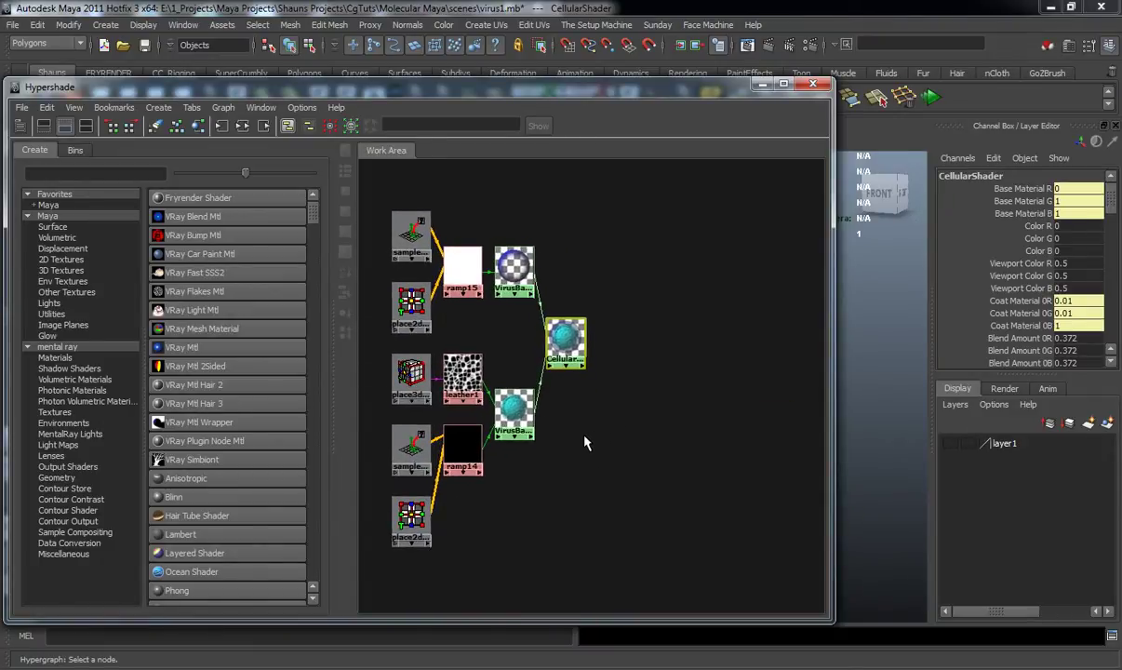
{"action": "scroll", "coordinate": [622, 426], "scroll_direction": "up", "scroll_amount": 2}
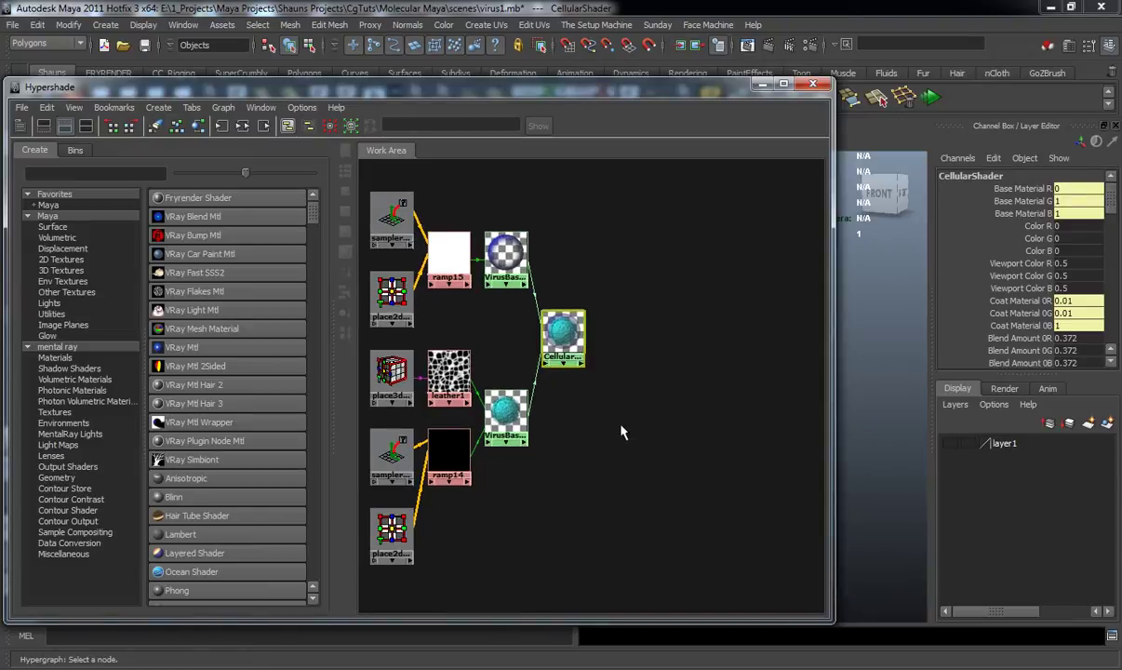
{"action": "middle_click_drag", "start_coordinate": [622, 426], "coordinate": [666, 389], "text": "alt"}
{"action": "middle_click_drag", "start_coordinate": [639, 302], "coordinate": [642, 346], "text": "alt"}
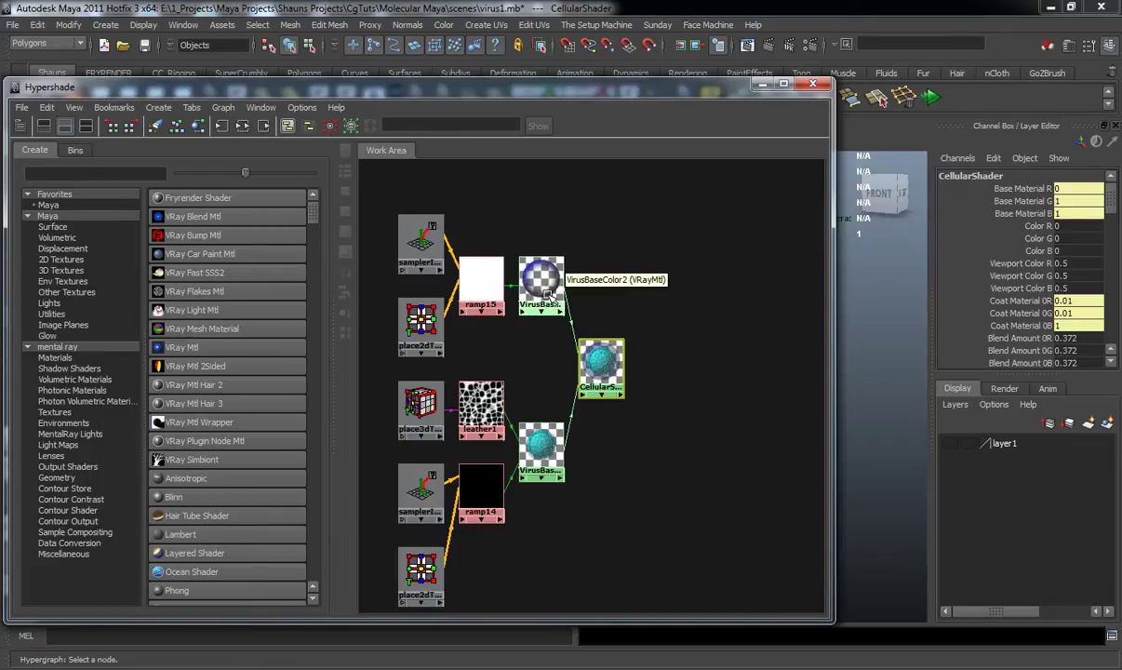
Create a Leather texture and place it above the VirusBaseColor2 material in the work area.
{"action": "scroll", "coordinate": [216, 446], "scroll_direction": "down", "scroll_amount": 10}
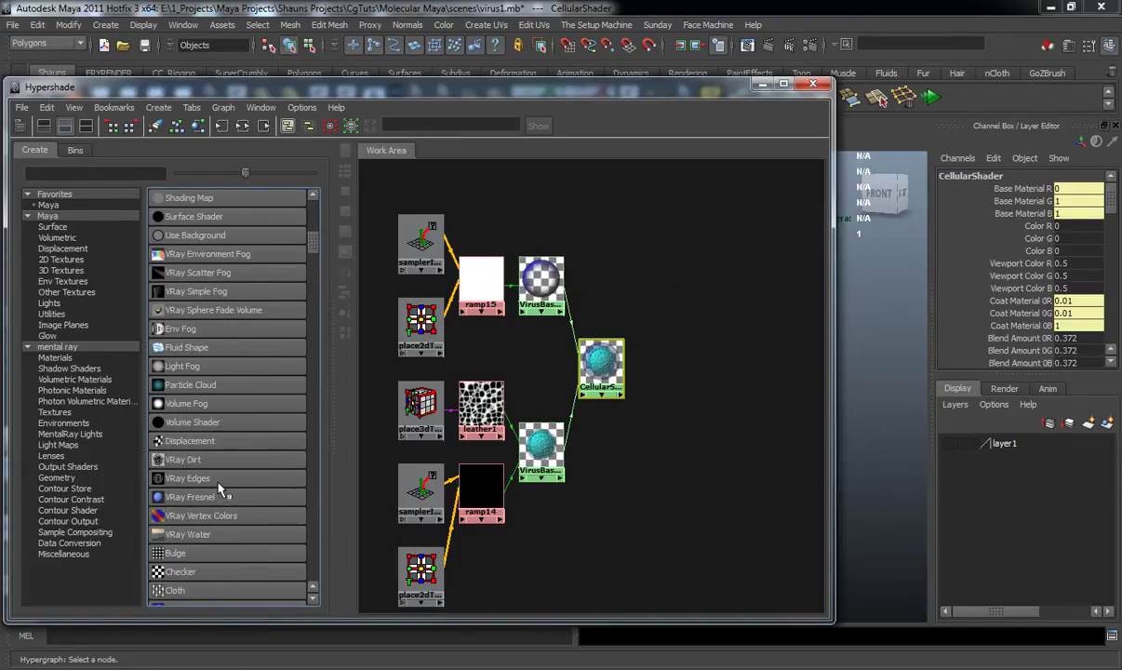
{"action": "scroll", "coordinate": [214, 479], "scroll_direction": "down", "scroll_amount": 1}
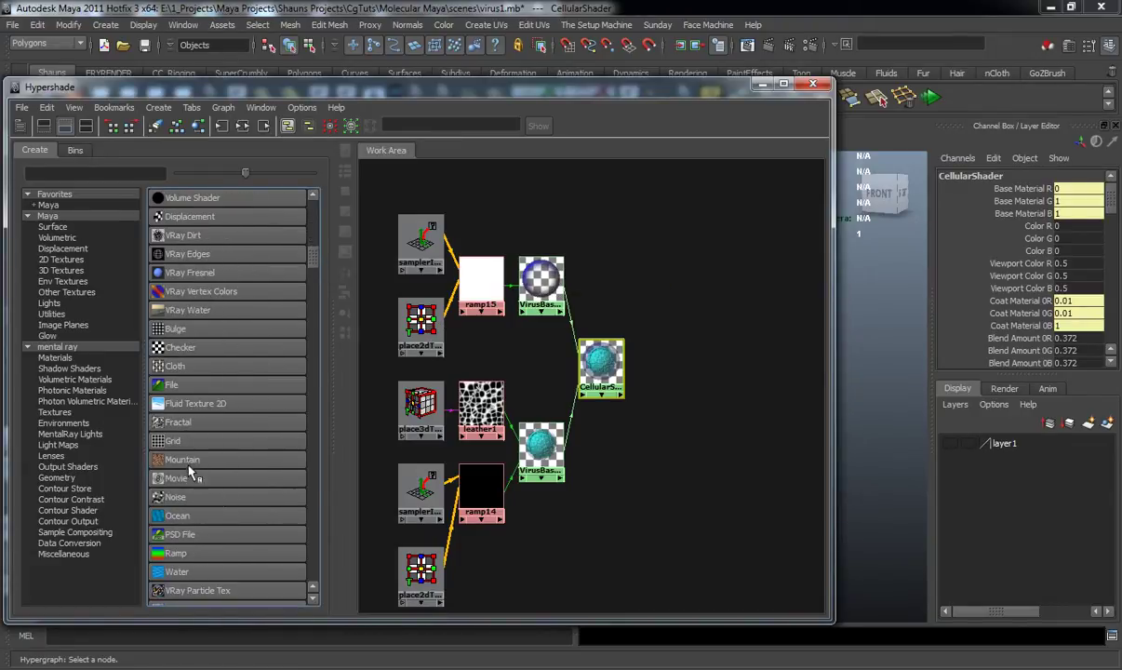
{"action": "scroll", "coordinate": [193, 512], "scroll_direction": "down", "scroll_amount": 2}
{"action": "scroll", "coordinate": [196, 525], "scroll_direction": "down", "scroll_amount": 2}
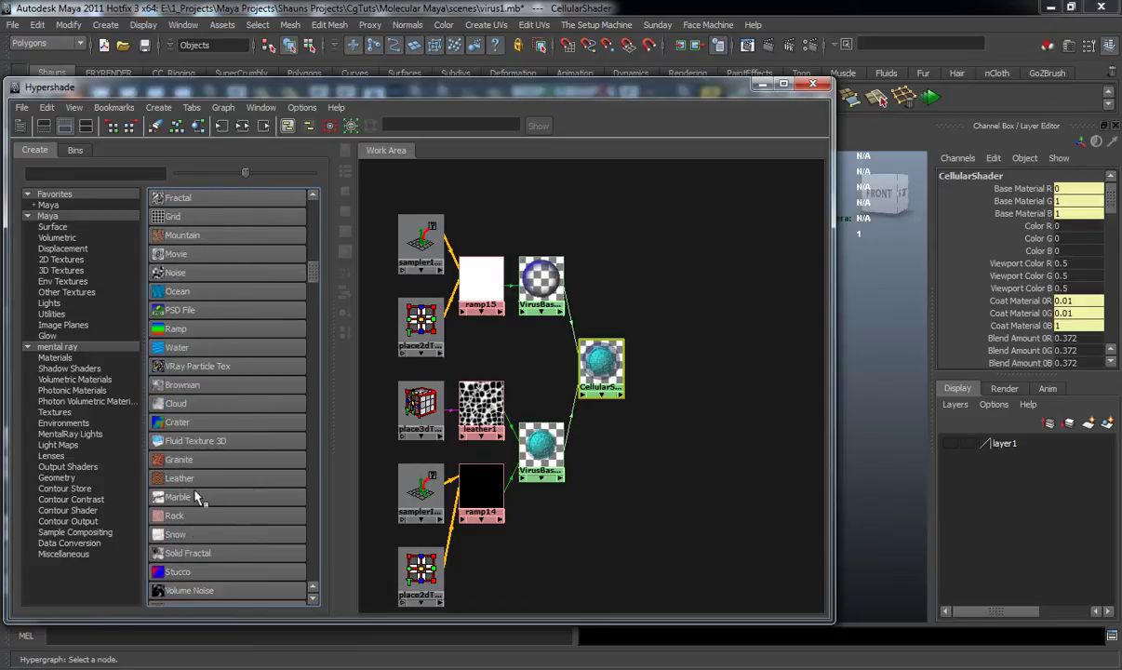
{"action": "left_click", "coordinate": [179, 477]}
{"action": "left_click_drag", "start_coordinate": [368, 198], "coordinate": [586, 215]}
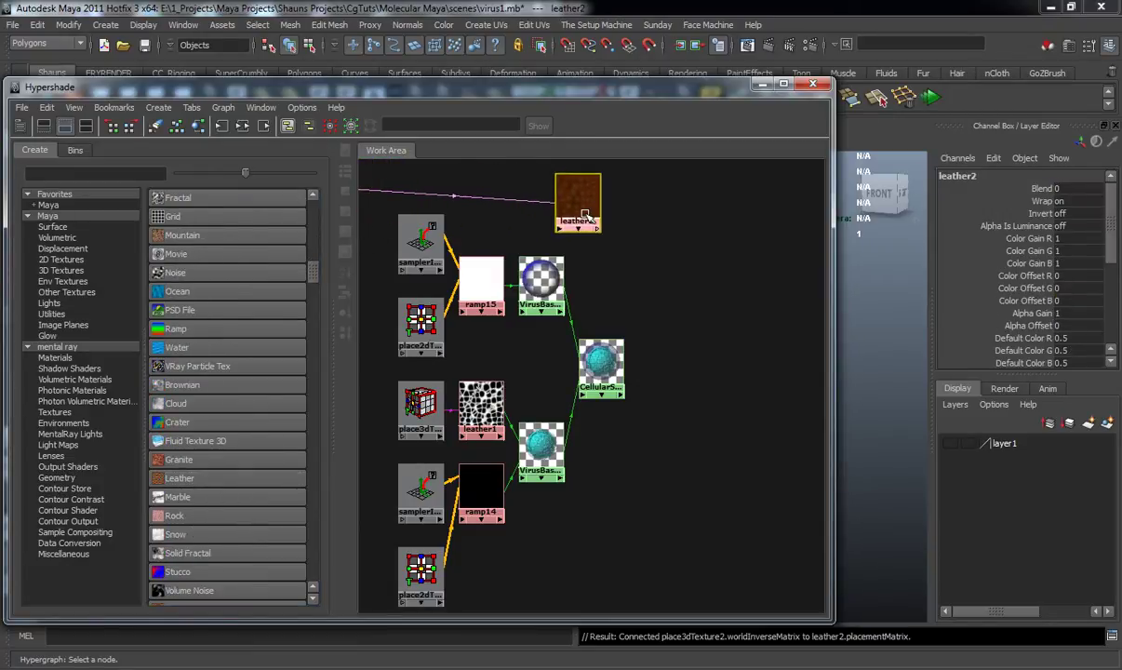
Connect the new Leather texture to VirusBaseColor2's bumpMap input and check the material's bump mapping settings.
{"action": "middle_click_drag", "start_coordinate": [582, 203], "coordinate": [539, 279]}
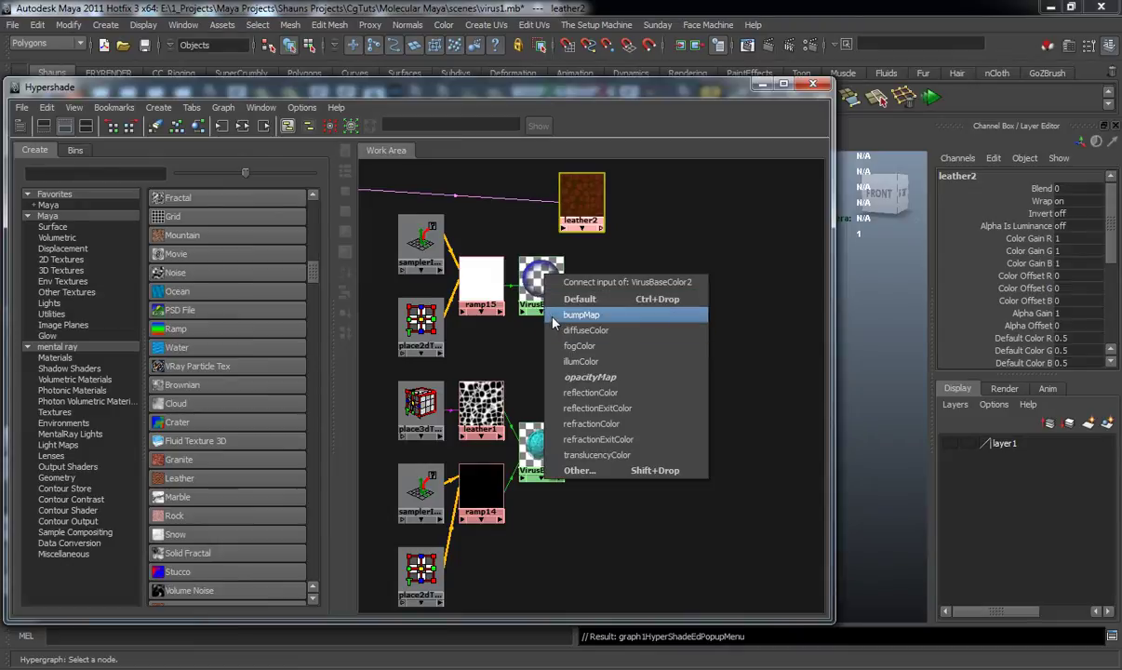
{"action": "left_click", "coordinate": [558, 315]}
{"action": "left_click_drag", "start_coordinate": [581, 200], "coordinate": [585, 215]}
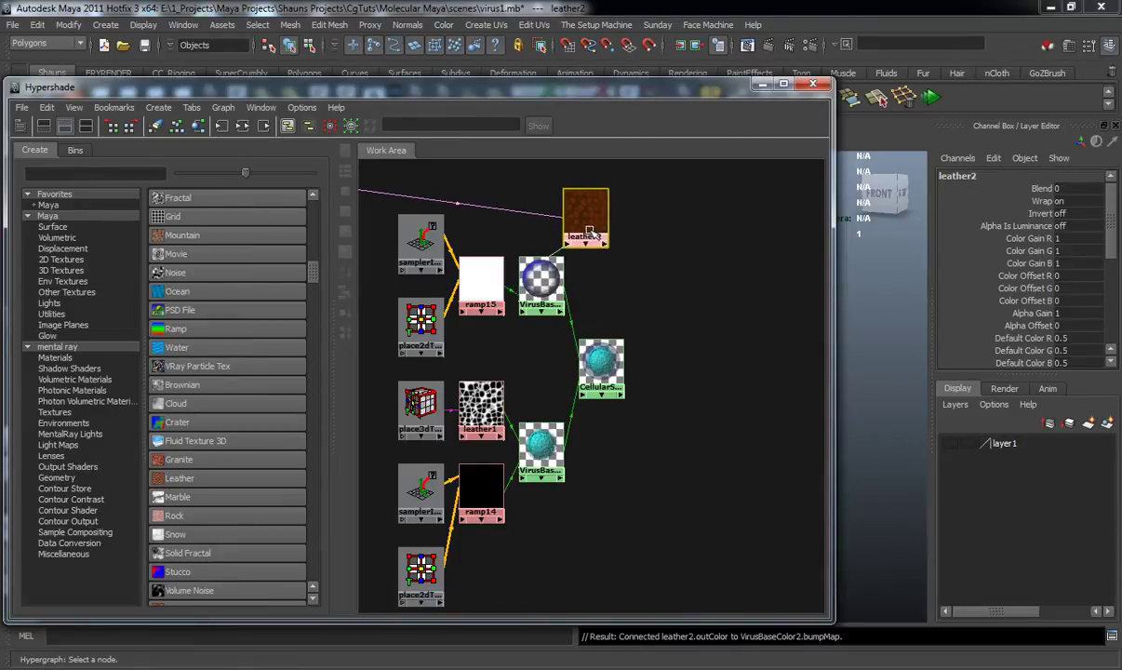
{"action": "double_click", "coordinate": [550, 285]}
{"action": "scroll", "coordinate": [931, 428], "scroll_direction": "down", "scroll_amount": 3}
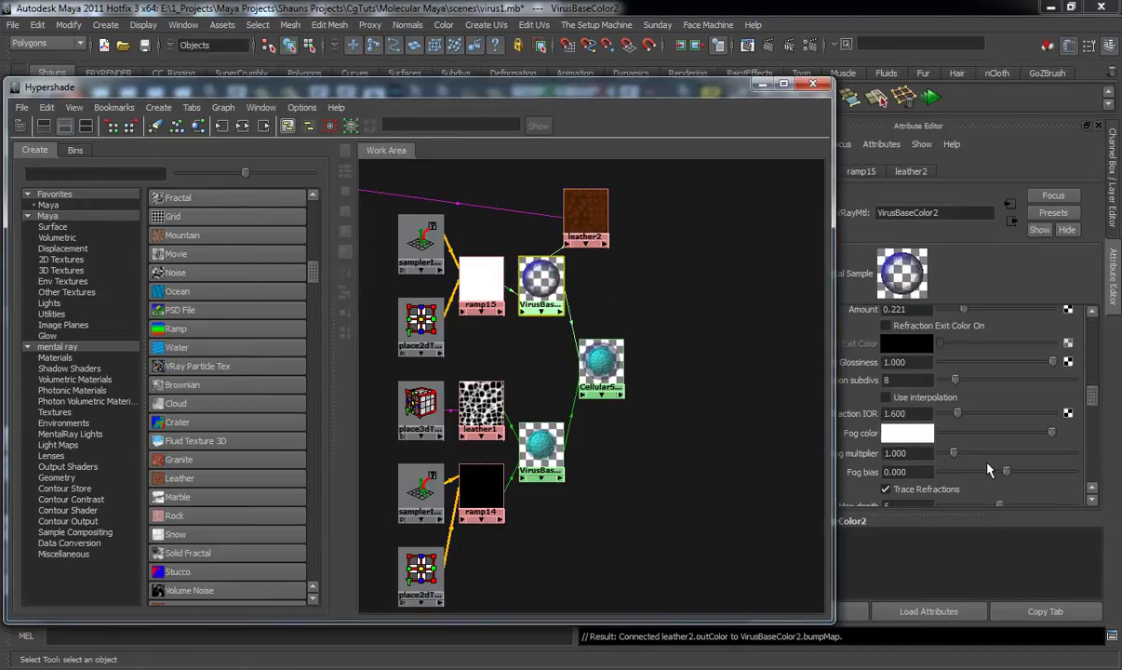
{"action": "scroll", "coordinate": [988, 469], "scroll_direction": "down", "scroll_amount": 5}
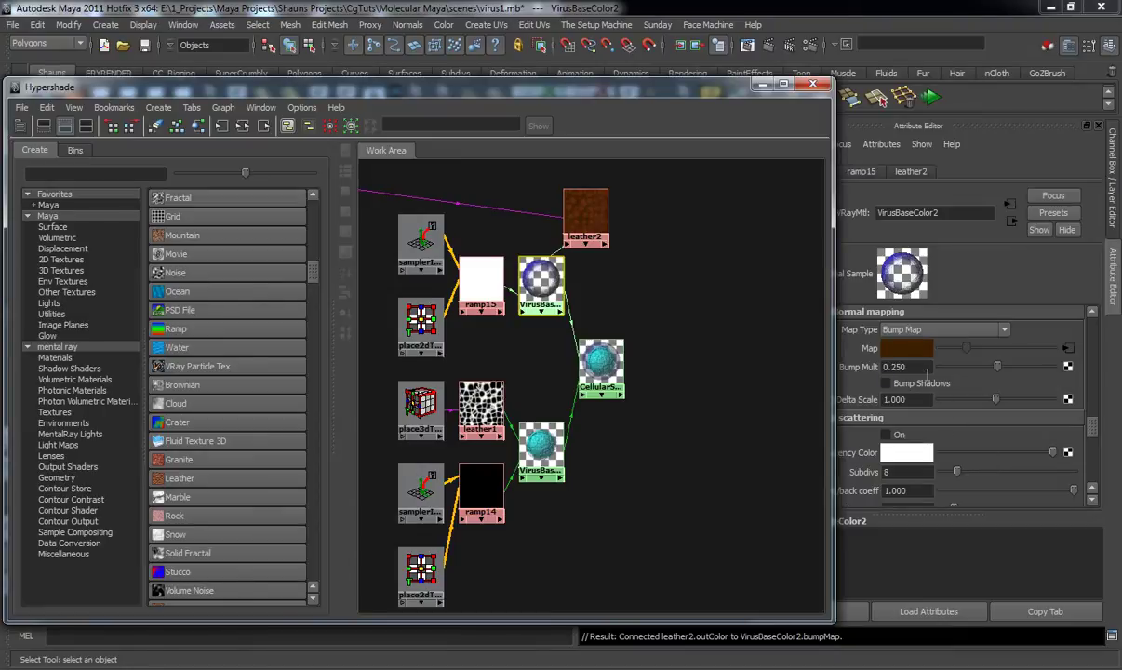
Regraph the CellularShader's input connections so the new Leather texture is laid out within the network.
{"action": "left_click_drag", "start_coordinate": [670, 89], "coordinate": [658, 94]}
{"action": "left_click", "coordinate": [570, 354]}
{"action": "left_click", "coordinate": [215, 130]}
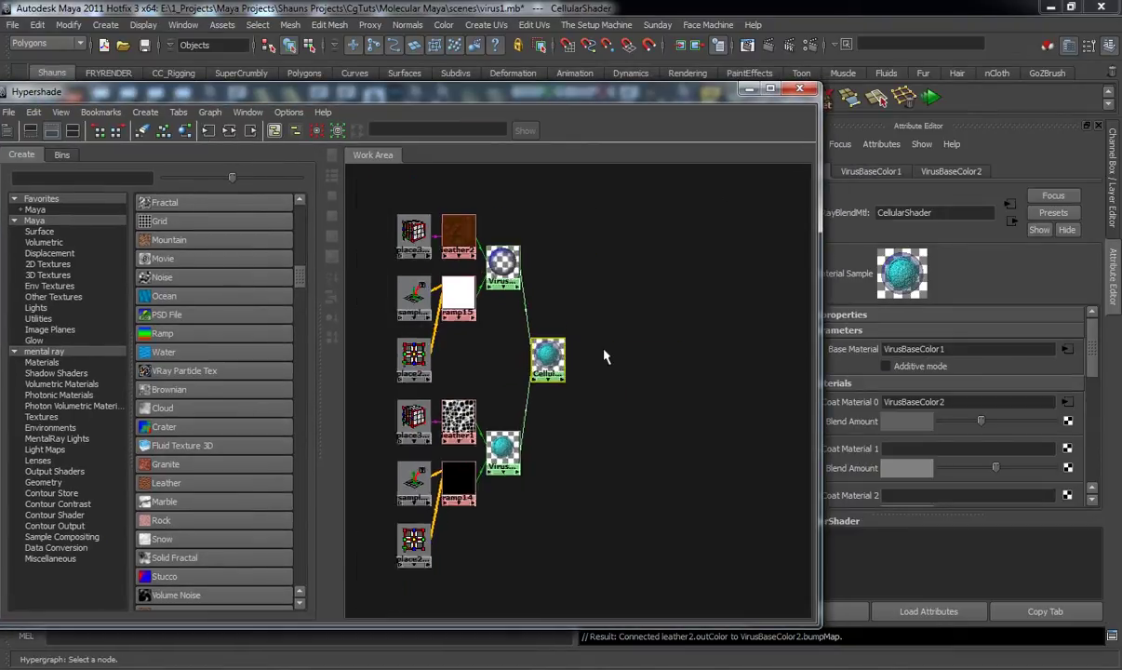
{"action": "middle_click_drag", "start_coordinate": [632, 343], "coordinate": [612, 380], "text": "alt"}
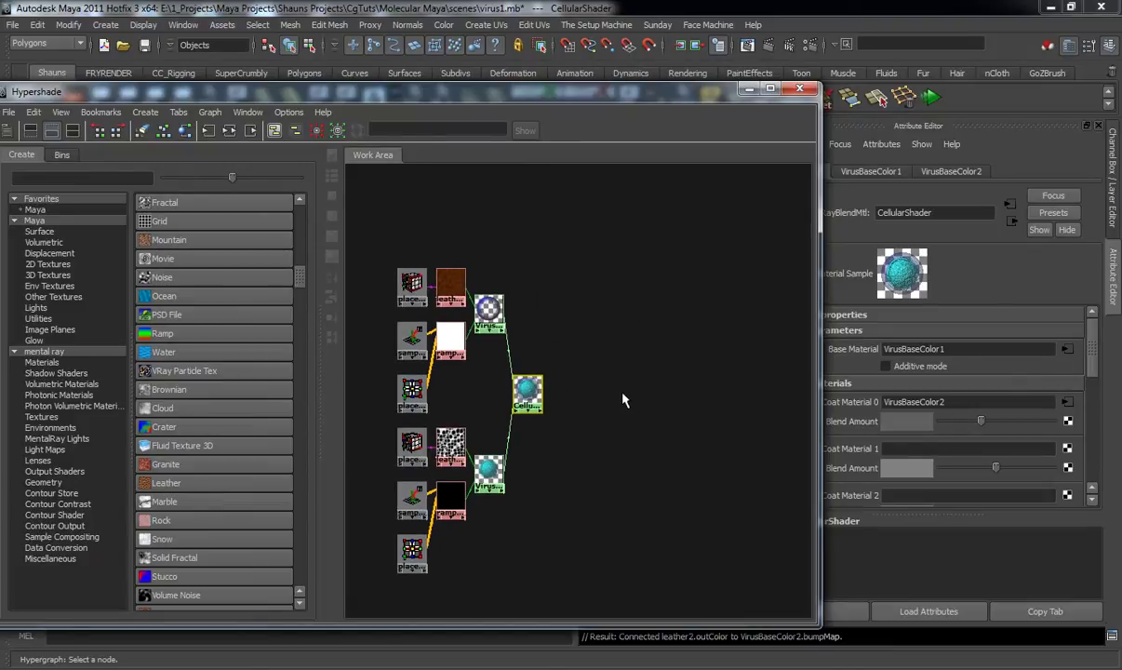
{"action": "middle_click_drag", "start_coordinate": [624, 396], "coordinate": [609, 382], "text": "alt"}
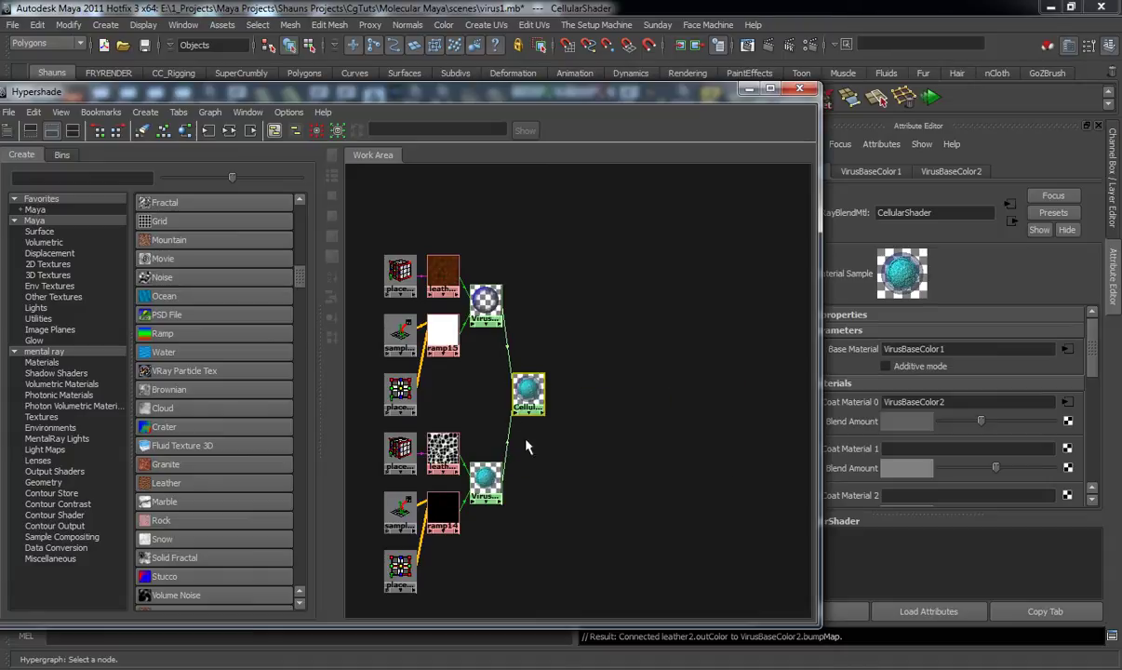
{"action": "middle_click_drag", "start_coordinate": [591, 447], "coordinate": [623, 437], "text": "alt"}
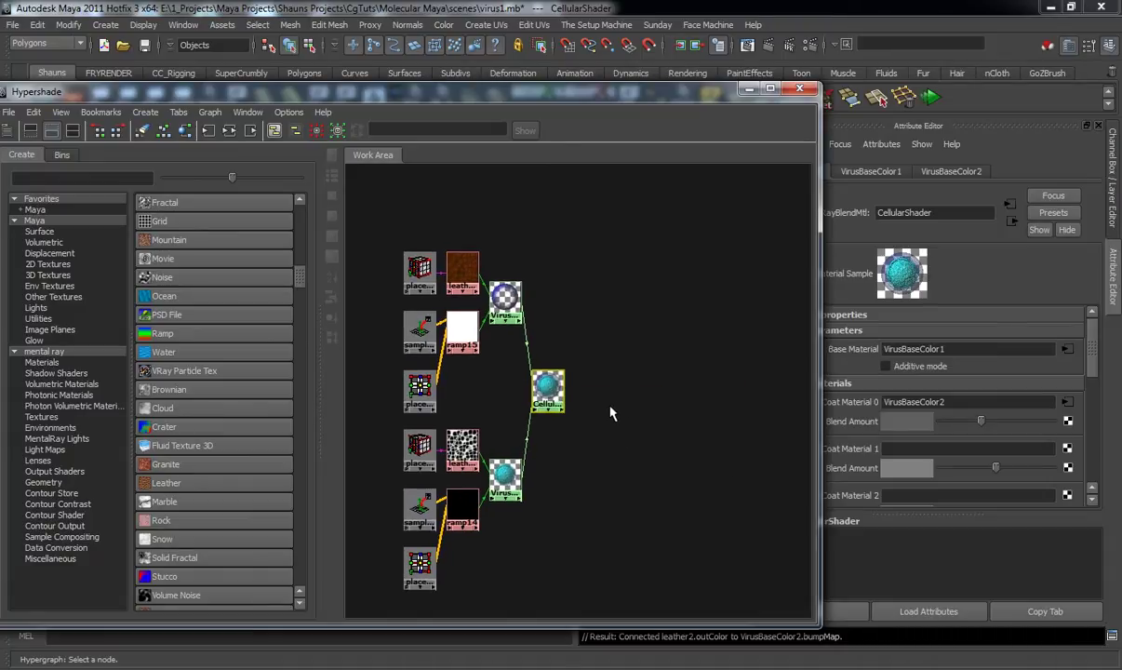
{"action": "mouse_move", "coordinate": [628, 410]}
{"action": "middle_mouse_down", "text": "alt"}
{"action": "mouse_move", "coordinate": [621, 430]}
{"action": "mouse_move", "coordinate": [602, 419]}
{"action": "mouse_move", "coordinate": [623, 433]}
{"action": "middle_mouse_up", "text": "alt"}
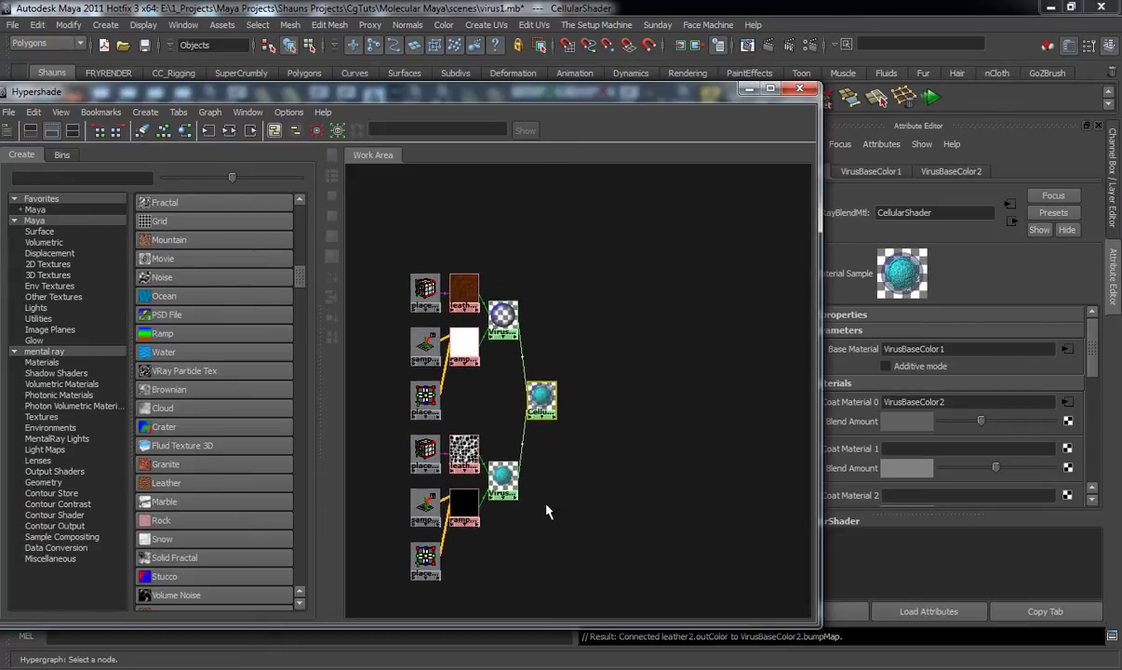
{"action": "middle_click_drag", "start_coordinate": [546, 508], "coordinate": [591, 453], "text": "alt"}
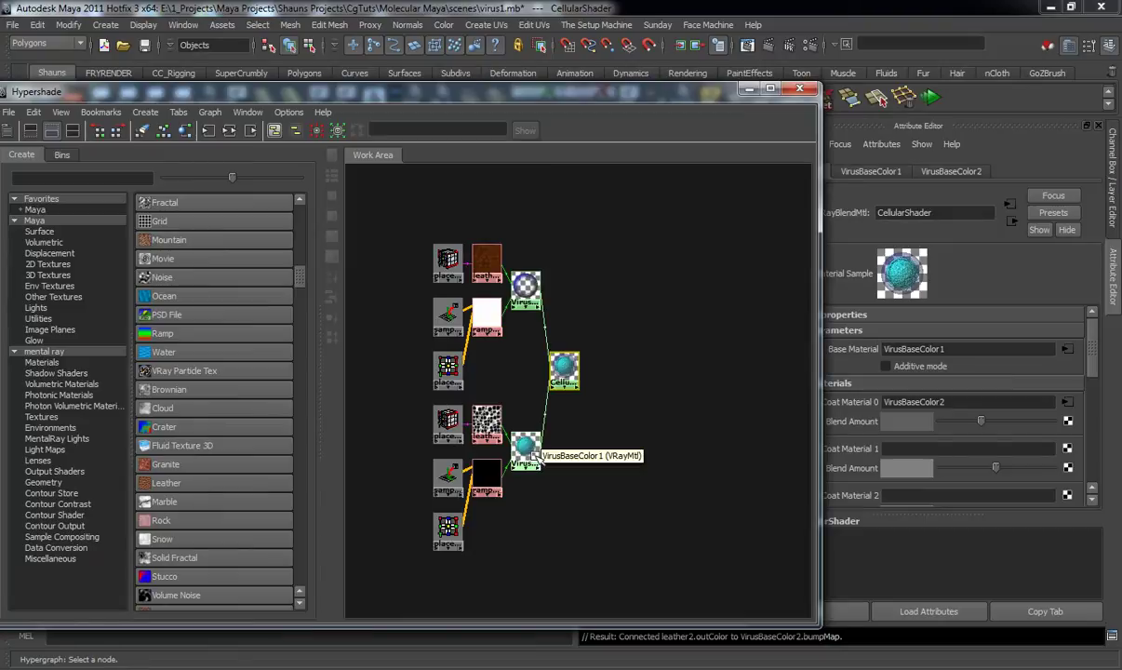
Create a VRay Light Mtl and place it in the empty space beside the CellularShader network.
{"action": "middle_click_drag", "start_coordinate": [615, 448], "coordinate": [611, 433], "text": "alt"}
{"action": "left_click_drag", "start_coordinate": [305, 282], "coordinate": [302, 214]}
{"action": "left_click", "coordinate": [178, 314]}
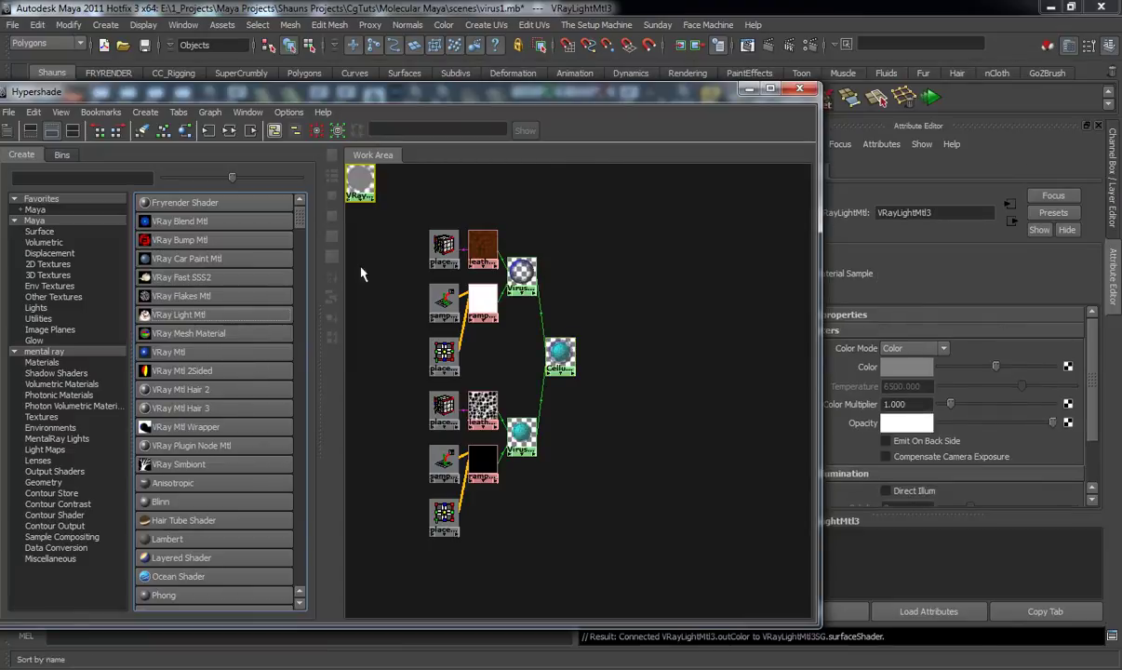
{"action": "left_click_drag", "start_coordinate": [374, 185], "coordinate": [631, 253]}
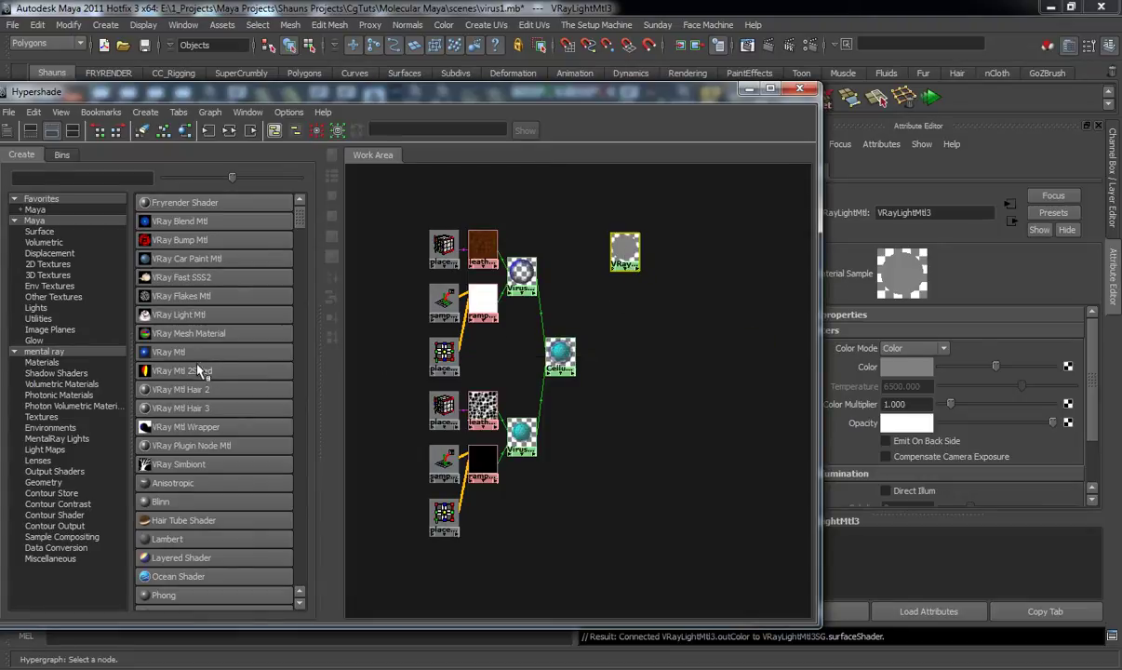
Create a Ramp texture and place it with its 2D placement node above the shader network, near the VRay light material.
{"action": "scroll", "coordinate": [191, 401], "scroll_direction": "down", "scroll_amount": 6}
{"action": "scroll", "coordinate": [196, 437], "scroll_direction": "down", "scroll_amount": 7}
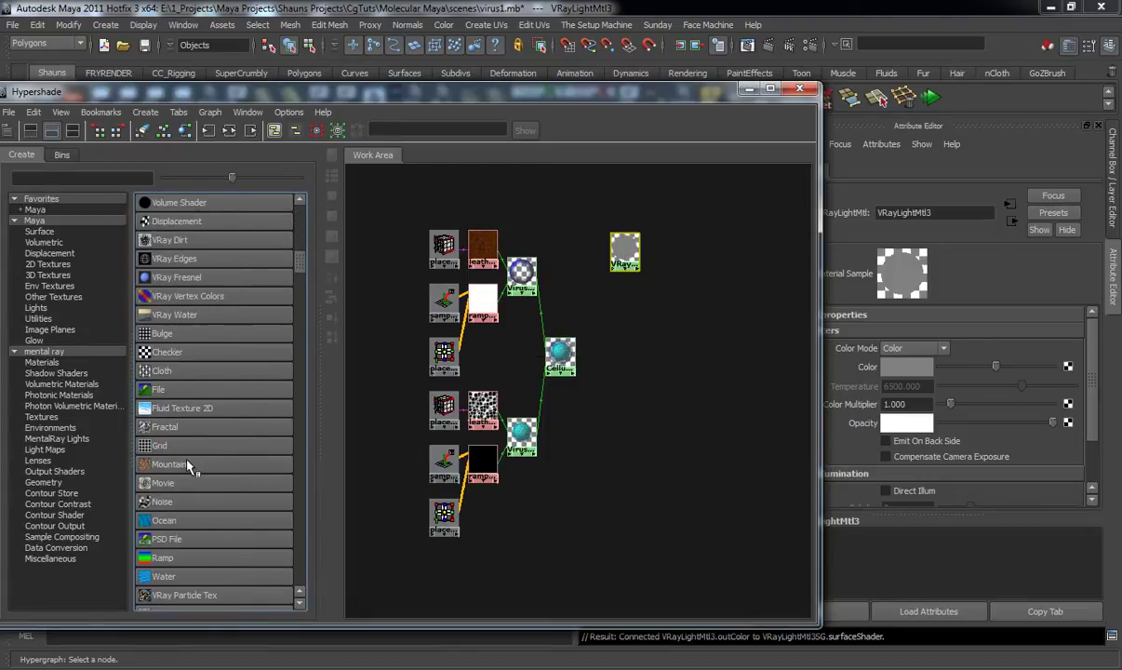
{"action": "left_click", "coordinate": [170, 508]}
{"action": "left_click_drag", "start_coordinate": [361, 224], "coordinate": [575, 206]}
{"action": "scroll", "coordinate": [454, 258], "scroll_direction": "down", "scroll_amount": 1}
{"action": "middle_click_drag", "start_coordinate": [476, 277], "coordinate": [510, 331], "text": "alt"}
{"action": "left_click_drag", "start_coordinate": [386, 288], "coordinate": [562, 272]}
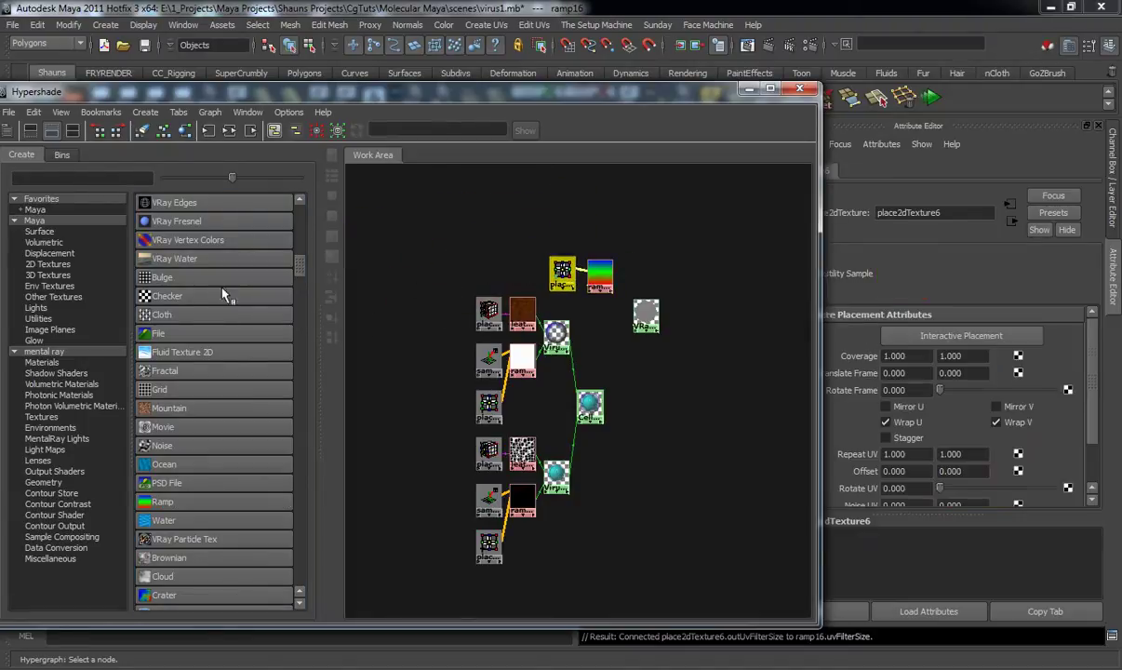
Create a Sampler Info utility and place it above the new ramp and the VRay light material.
{"action": "left_click", "coordinate": [47, 319]}
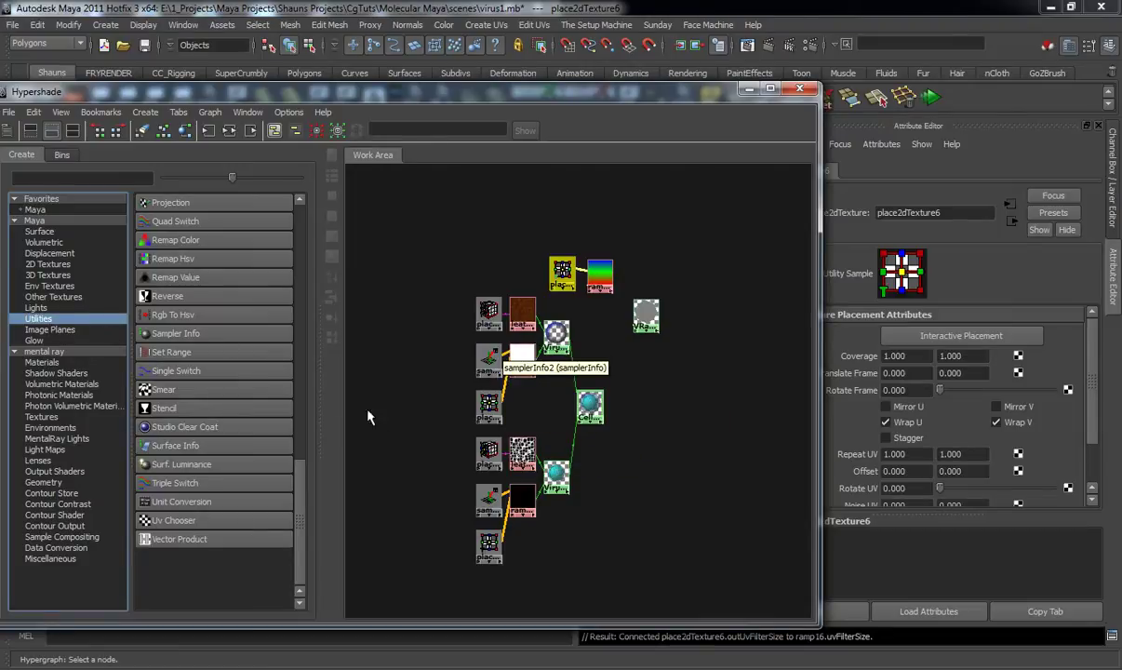
{"action": "left_click", "coordinate": [191, 333]}
{"action": "left_click_drag", "start_coordinate": [415, 372], "coordinate": [649, 238]}
{"action": "key", "text": "a"}
{"action": "middle_click_drag", "start_coordinate": [721, 382], "coordinate": [667, 472], "text": "alt"}
{"action": "scroll", "coordinate": [666, 438], "scroll_direction": "up", "scroll_amount": 5}
Connect the new Sampler Info's facingRatio to both uCoord and vCoord of ramp16.
{"action": "middle_click_drag", "start_coordinate": [610, 263], "coordinate": [484, 350]}
{"action": "left_click", "coordinate": [479, 402]}
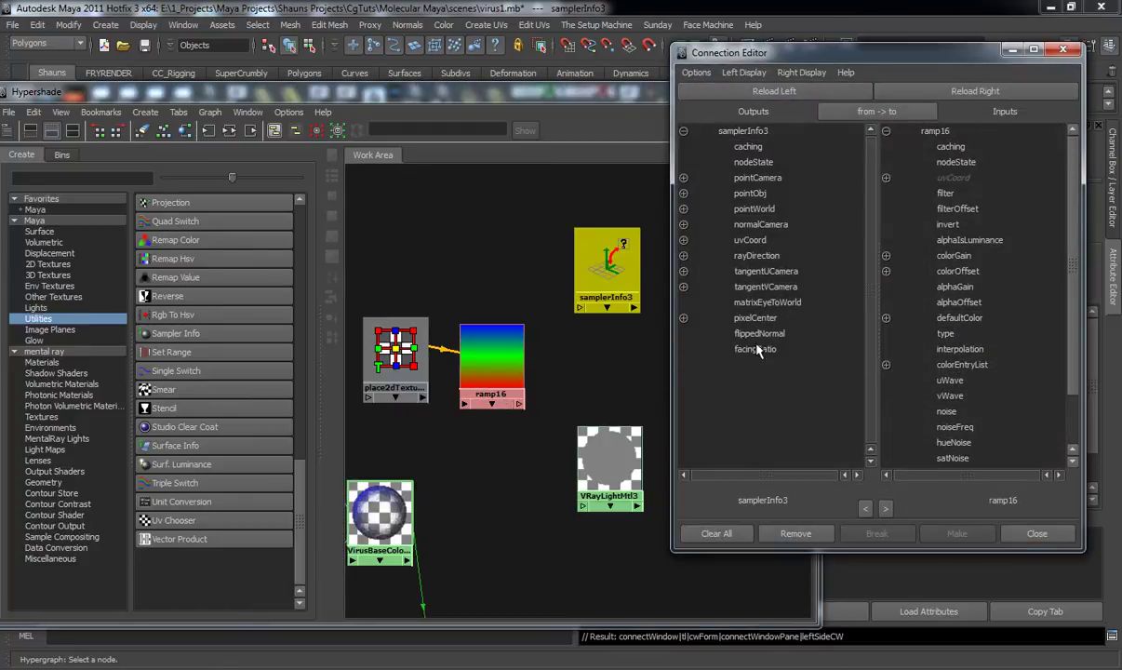
{"action": "left_click", "coordinate": [758, 349]}
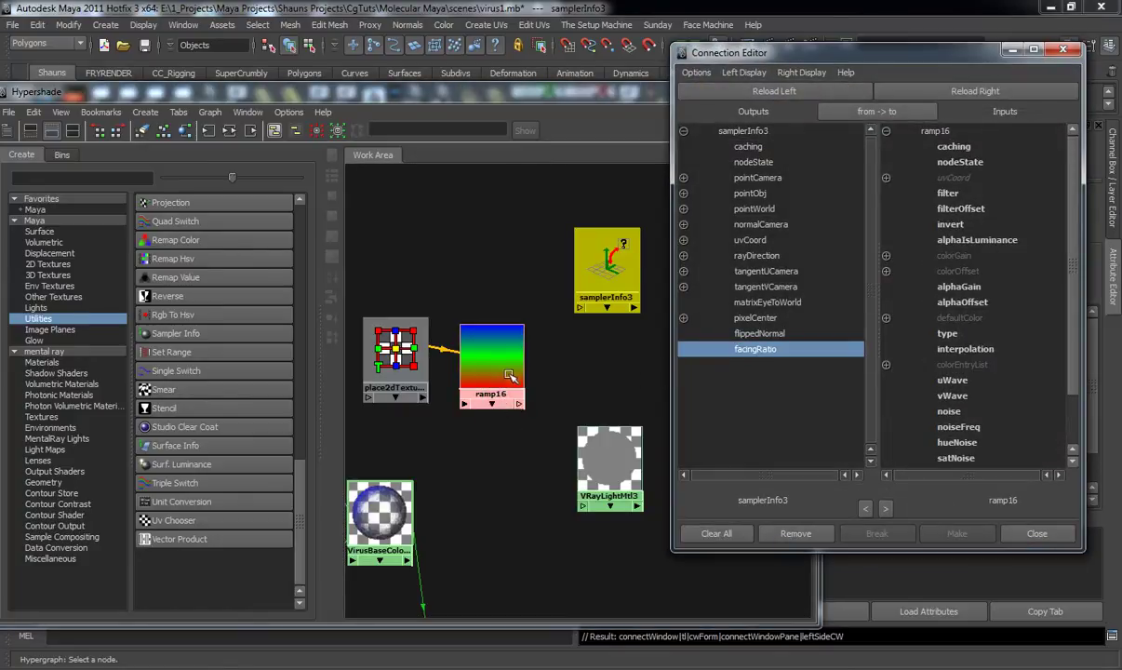
{"action": "left_click", "coordinate": [886, 176]}
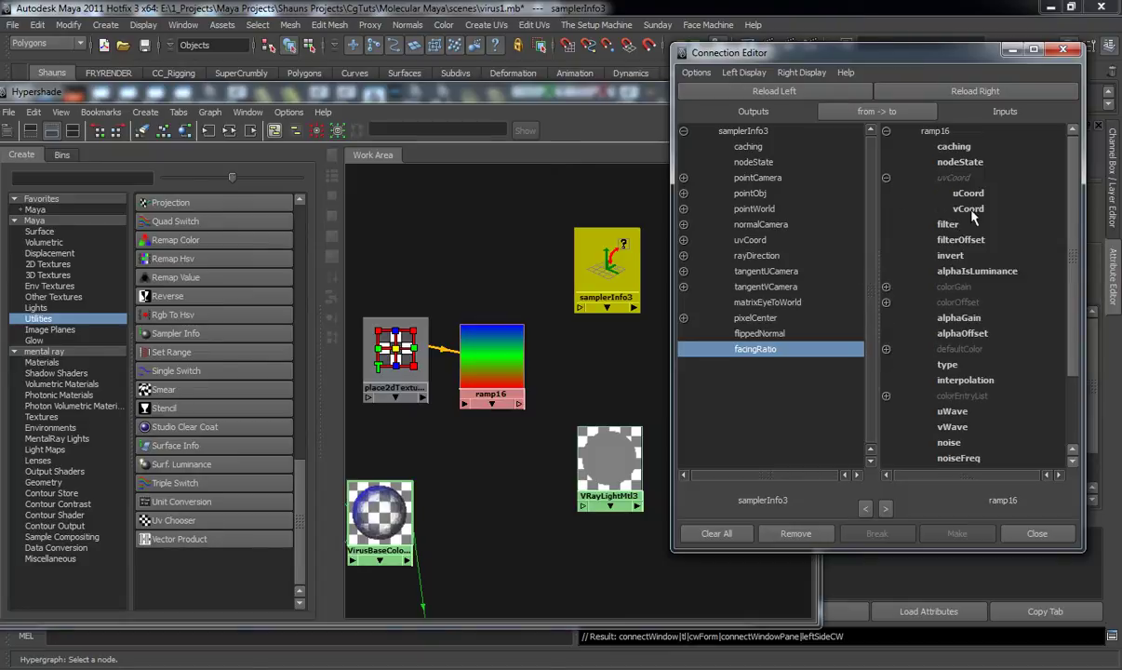
{"action": "left_click", "coordinate": [967, 194]}
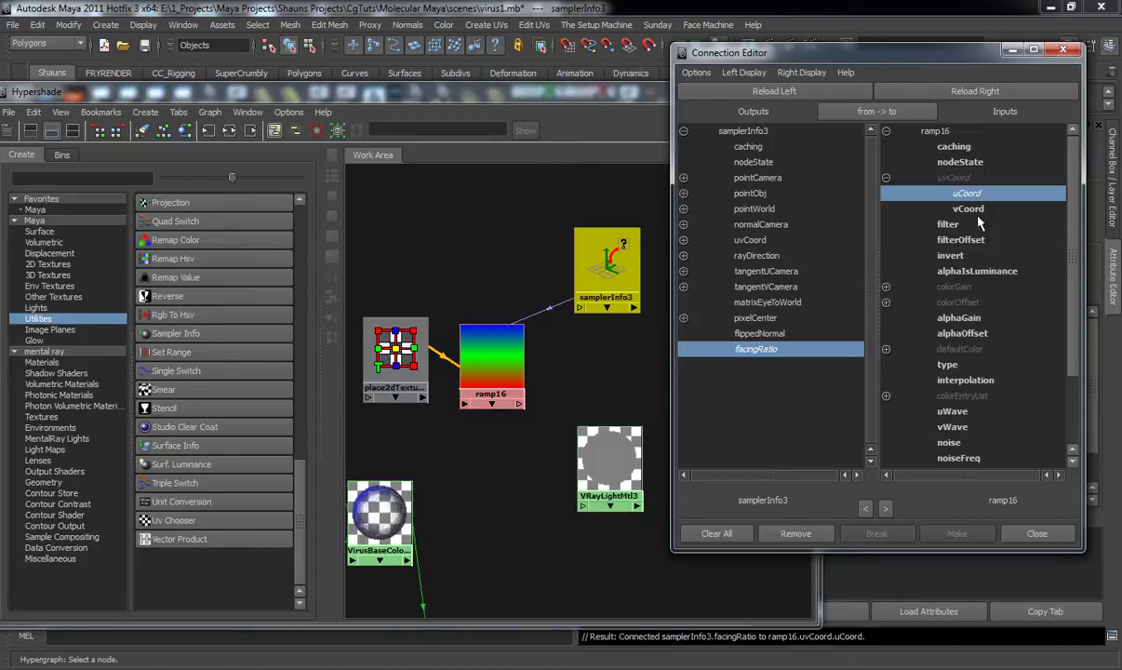
{"action": "left_click", "coordinate": [967, 208]}
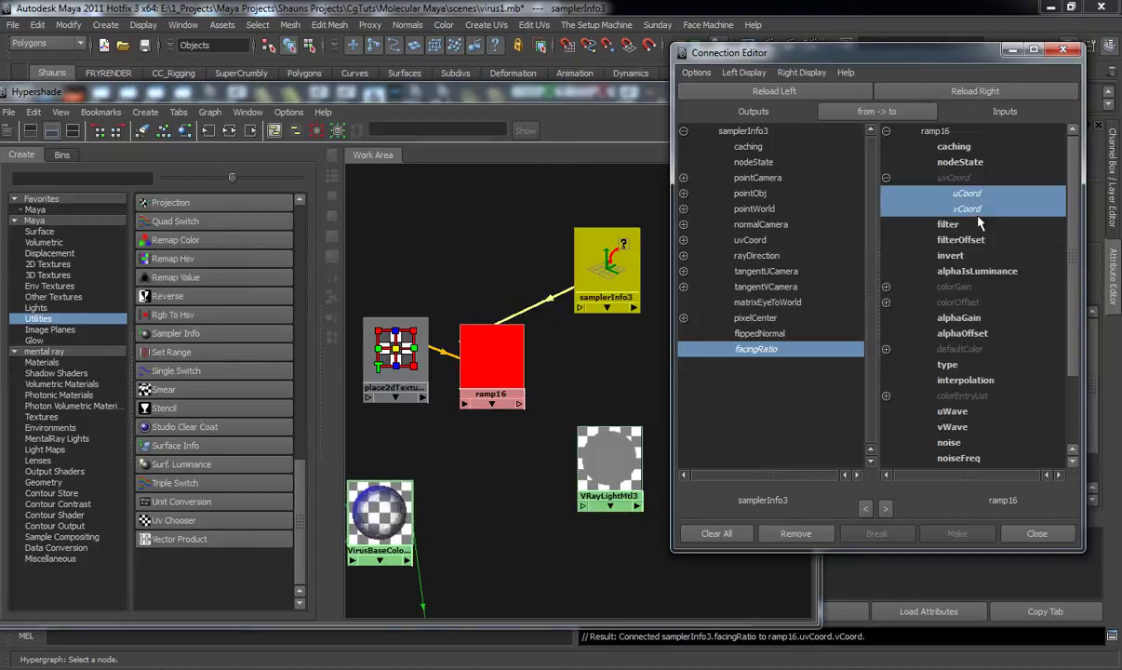
{"action": "left_click", "coordinate": [1057, 543]}
Connect ramp16 to the Color attribute of VRayLightMtl3.
{"action": "left_click", "coordinate": [517, 388]}
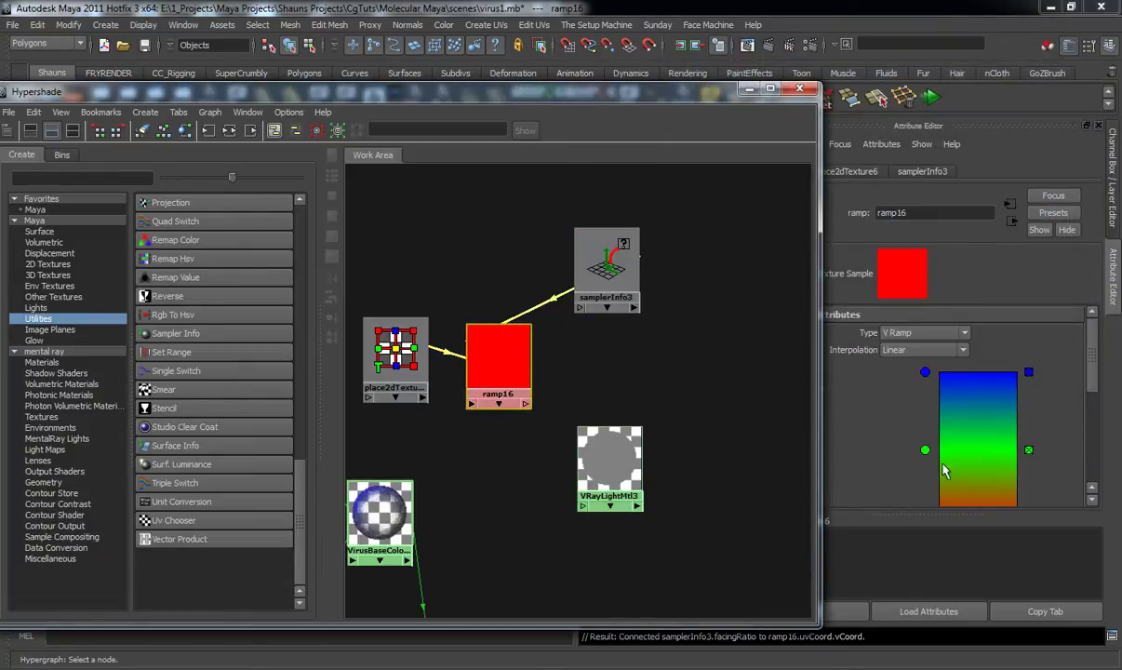
{"action": "left_click_drag", "start_coordinate": [610, 465], "coordinate": [622, 458]}
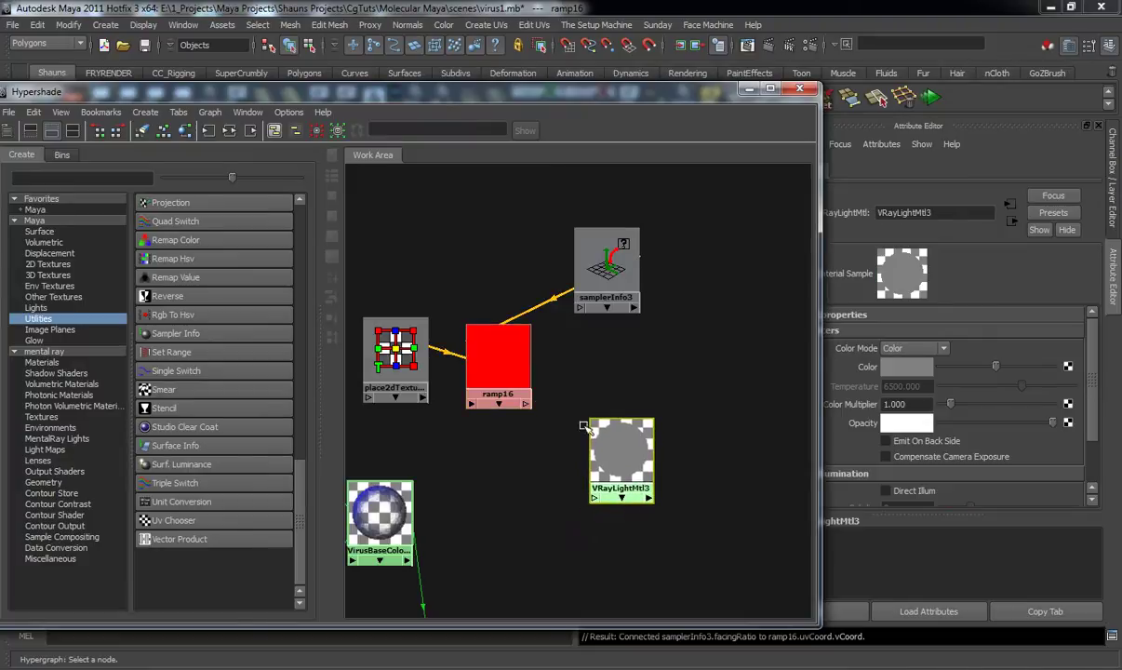
{"action": "middle_click_drag", "start_coordinate": [505, 373], "coordinate": [855, 372]}
{"action": "left_click_drag", "start_coordinate": [628, 457], "coordinate": [634, 447]}
{"action": "scroll", "coordinate": [517, 491], "scroll_direction": "down", "scroll_amount": 1}
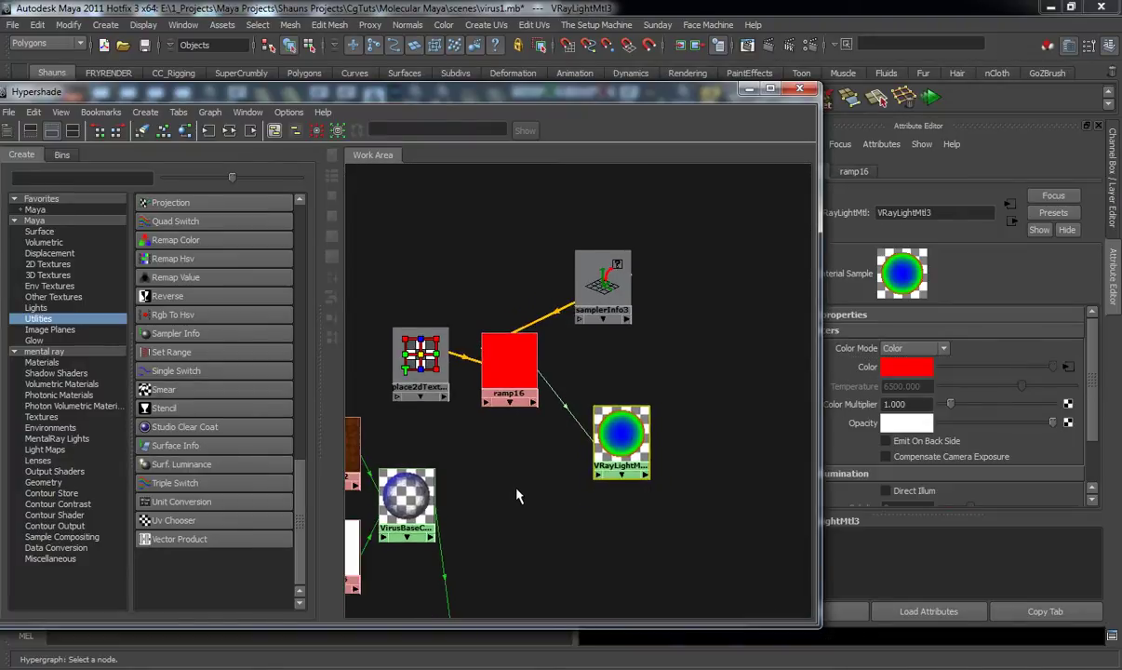
Examine the basic parameters of the VirusBaseColor2 material.
{"action": "middle_click_drag", "start_coordinate": [518, 496], "coordinate": [634, 339], "text": "alt"}
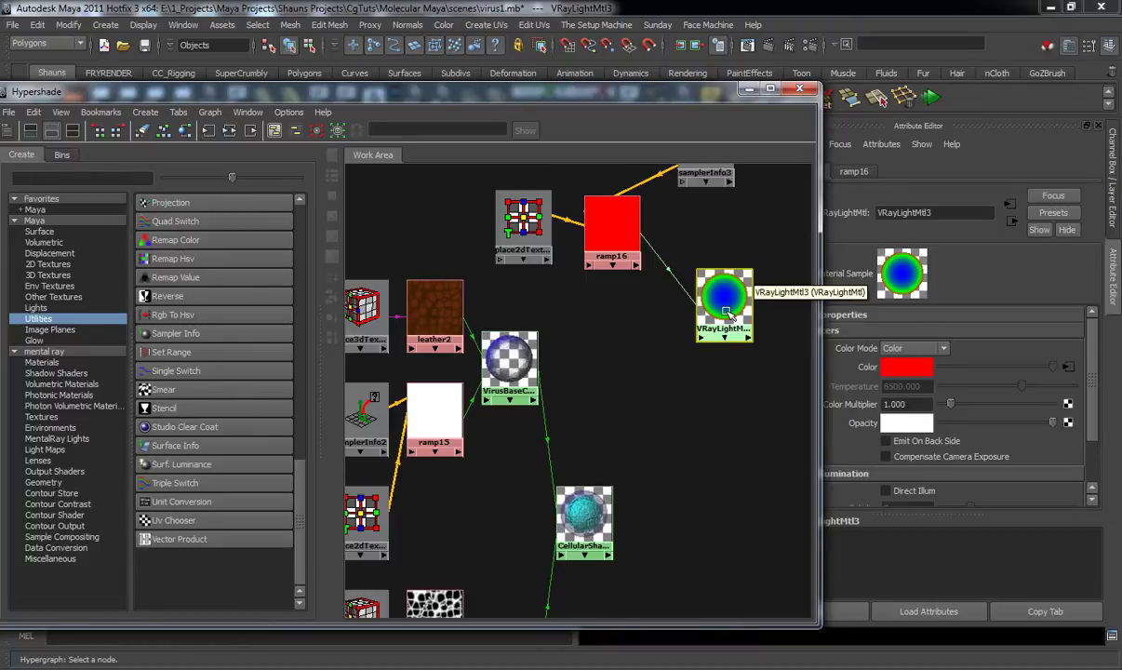
{"action": "left_click", "coordinate": [532, 346]}
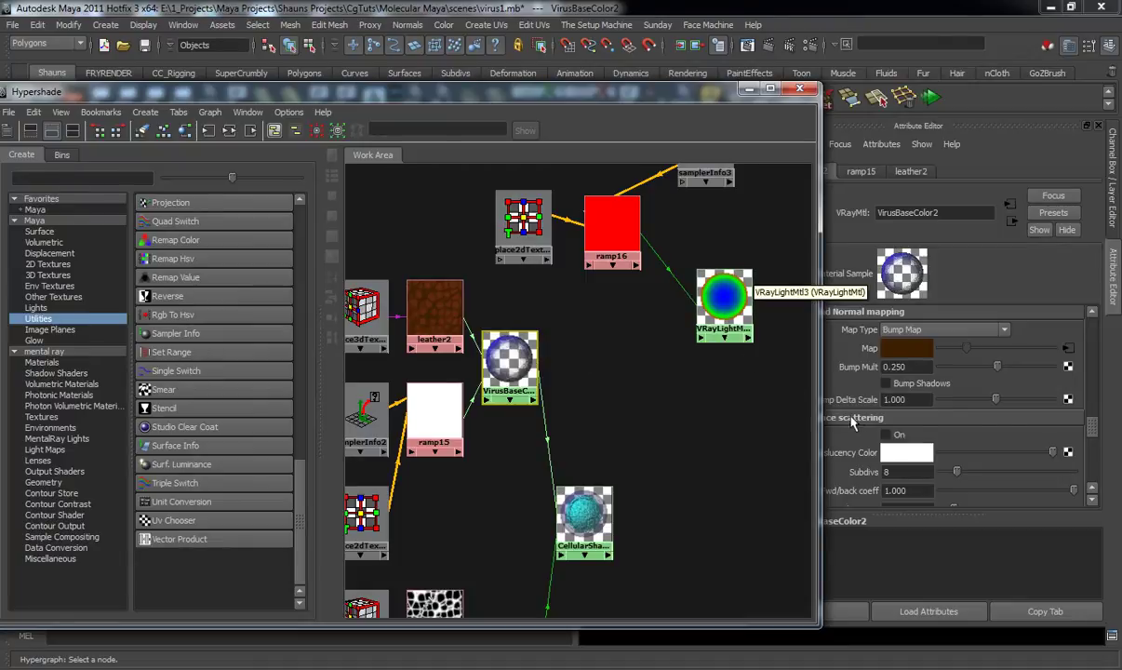
{"action": "scroll", "coordinate": [858, 424], "scroll_direction": "up", "scroll_amount": 10}
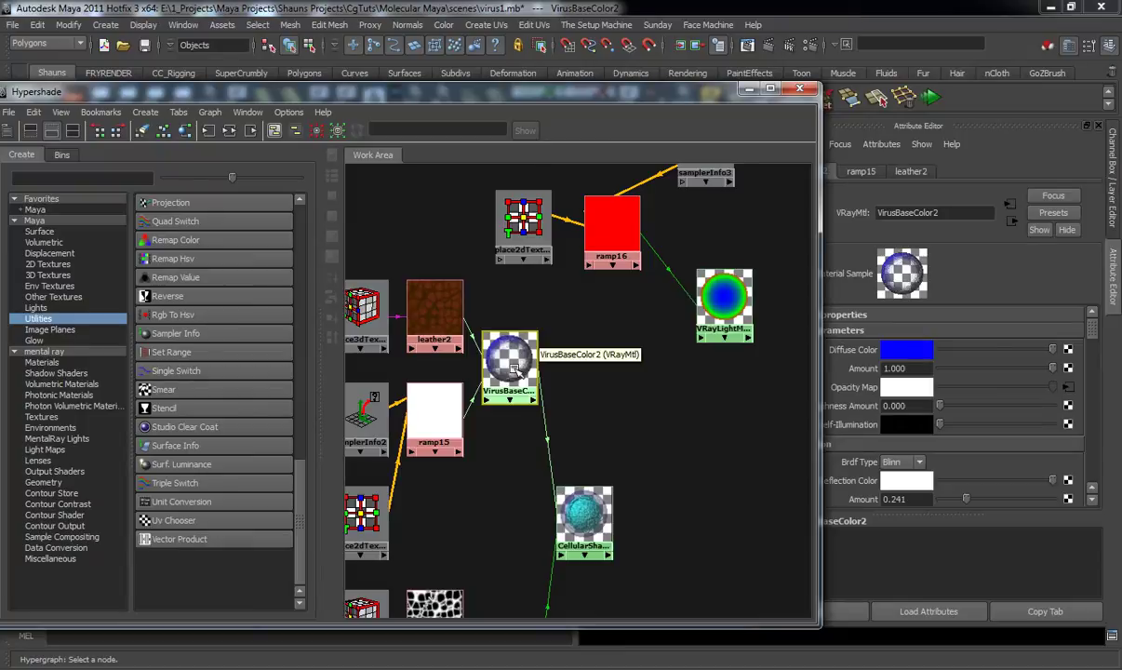
Connect VRayLightMtl3 to the Self-Illumination attribute of VirusBaseColor2.
{"action": "middle_click_drag", "start_coordinate": [724, 302], "coordinate": [844, 427]}
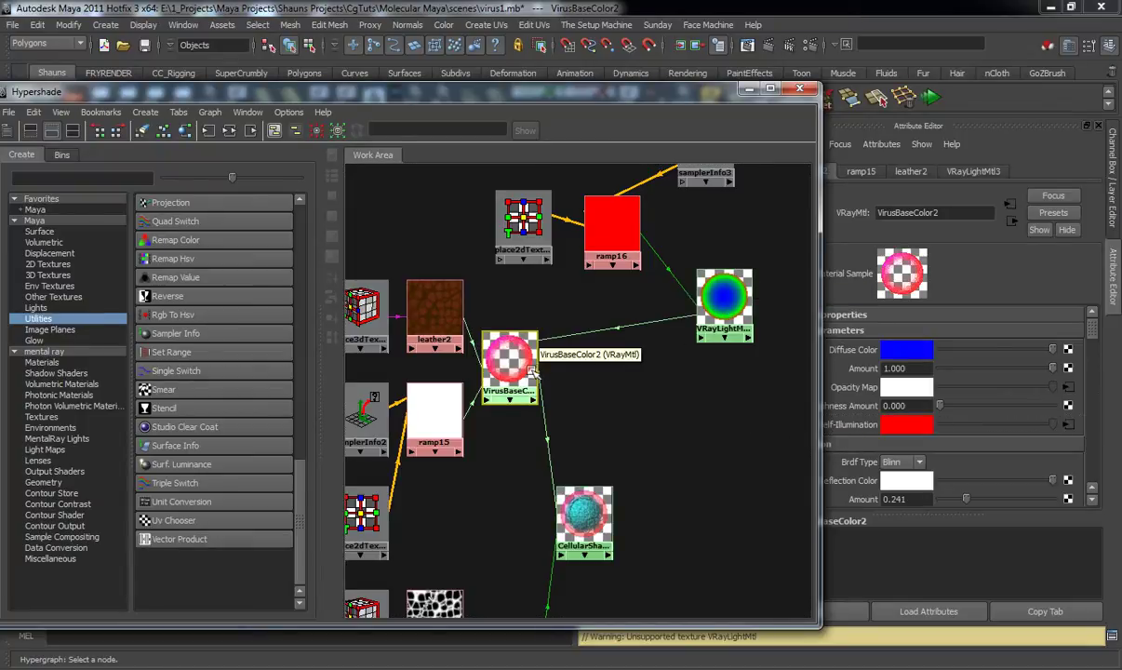
{"action": "middle_click_drag", "start_coordinate": [664, 430], "coordinate": [624, 337], "text": "alt"}
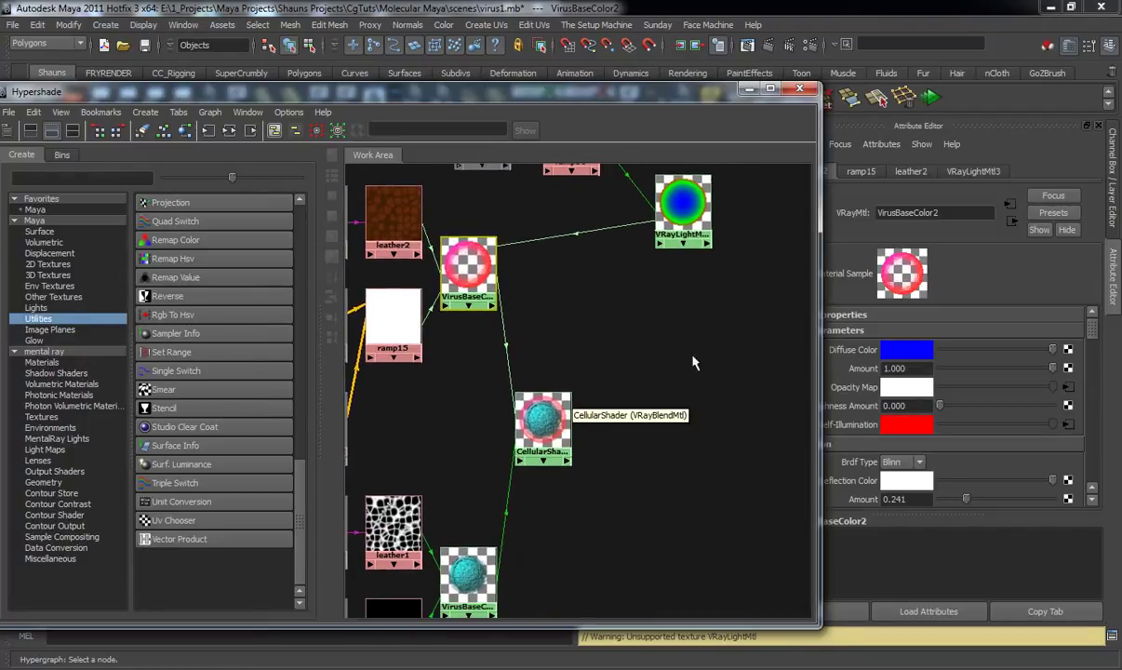
Delete the green middle entry of ramp16 and move the blue entry down to the base of the ramp.
{"action": "middle_click_drag", "start_coordinate": [702, 353], "coordinate": [687, 519], "text": "alt"}
{"action": "left_click", "coordinate": [577, 316]}
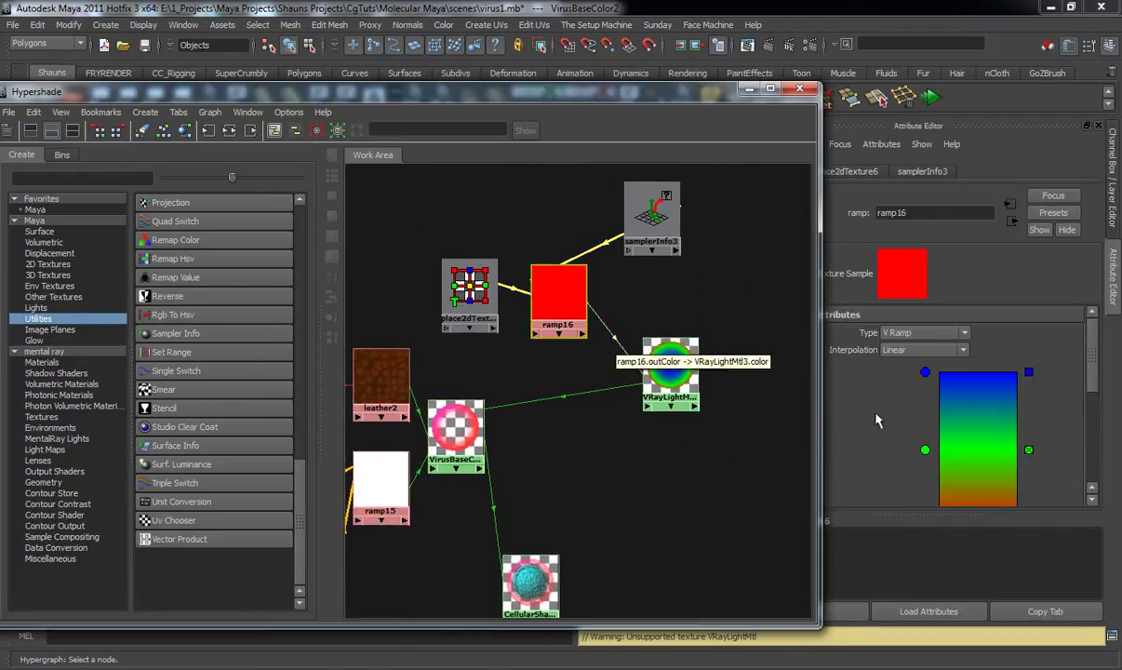
{"action": "scroll", "coordinate": [1094, 403], "scroll_direction": "down", "scroll_amount": 2}
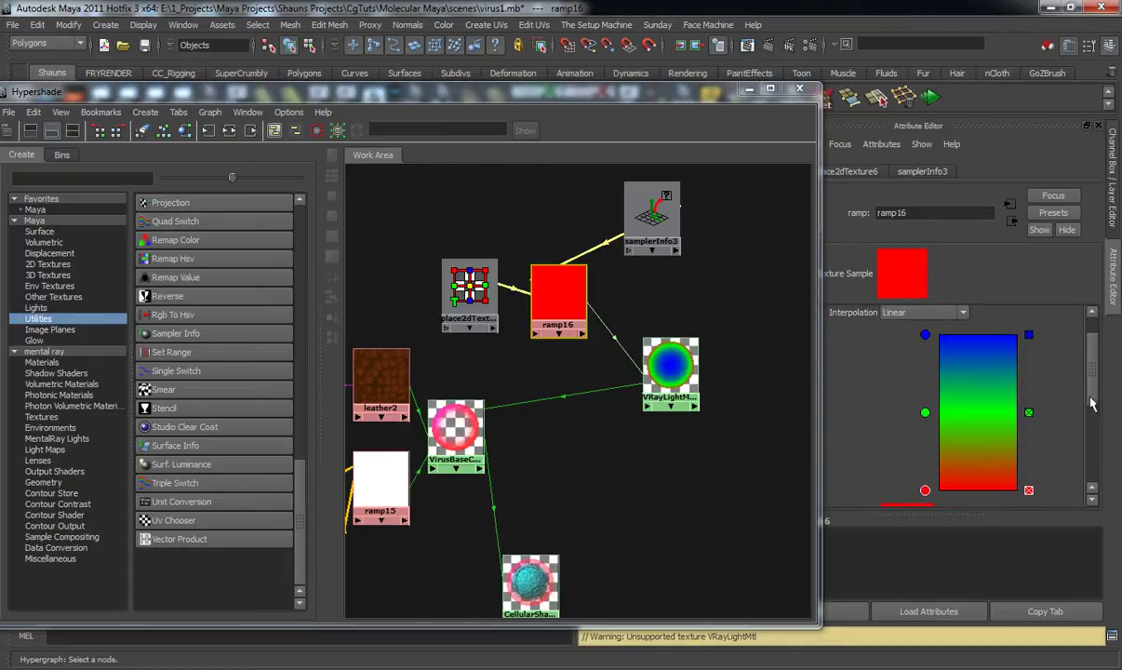
{"action": "left_click", "coordinate": [1028, 412]}
{"action": "scroll", "coordinate": [1070, 426], "scroll_direction": "down", "scroll_amount": 2}
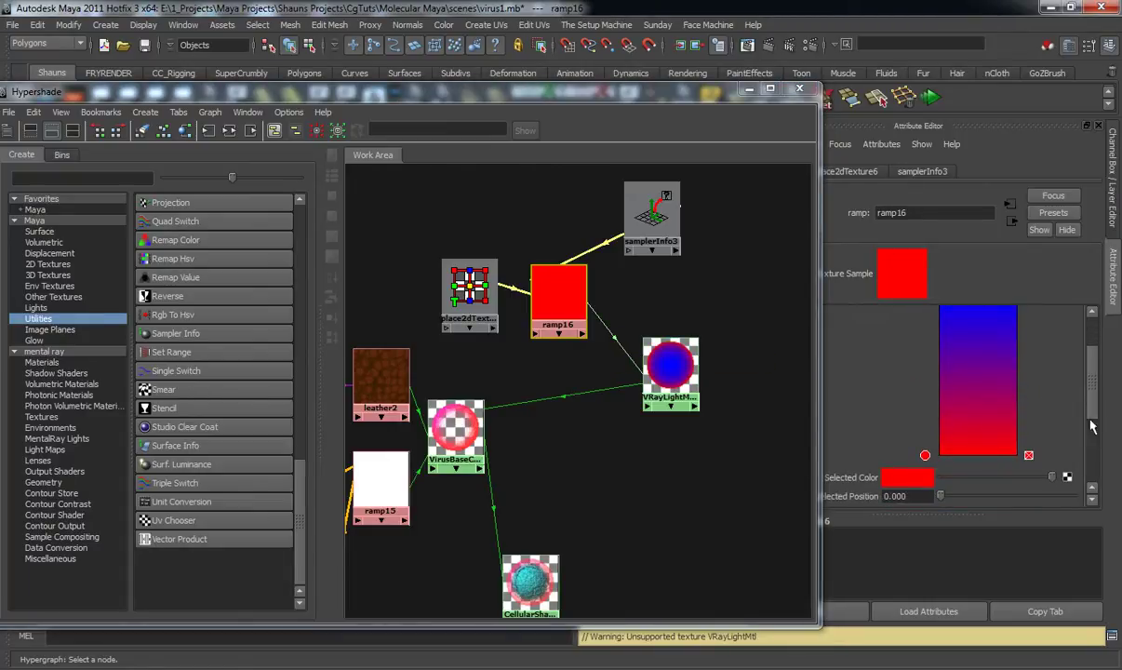
{"action": "scroll", "coordinate": [930, 409], "scroll_direction": "up", "scroll_amount": 2}
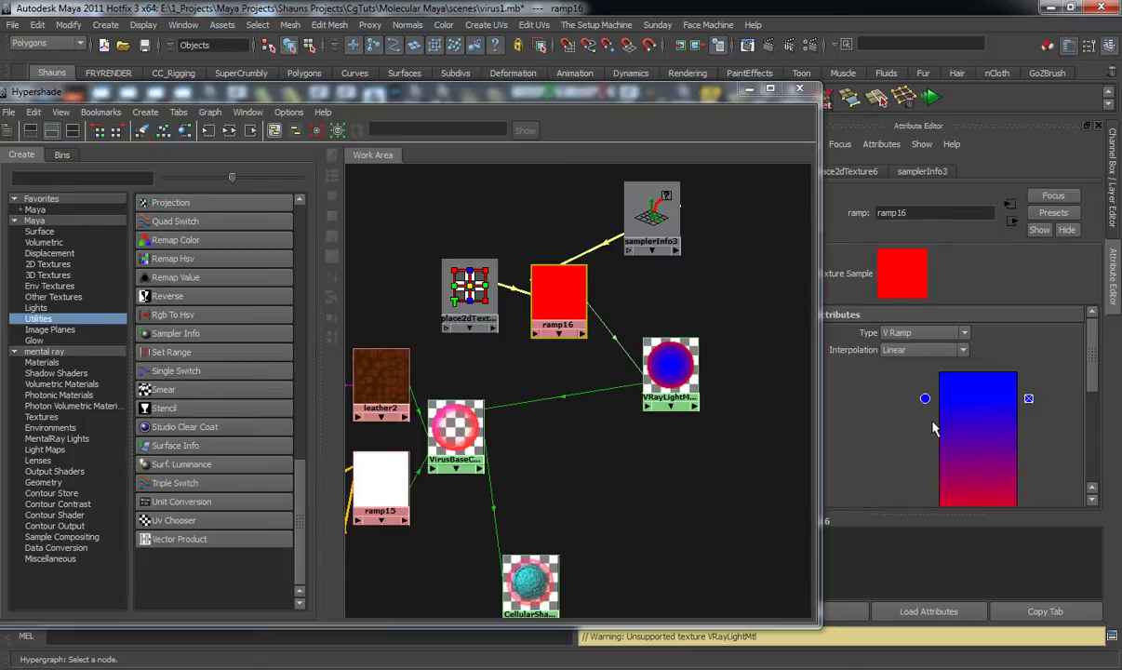
{"action": "left_click_drag", "start_coordinate": [935, 435], "coordinate": [958, 476]}
{"action": "scroll", "coordinate": [1113, 410], "scroll_direction": "down", "scroll_amount": 2}
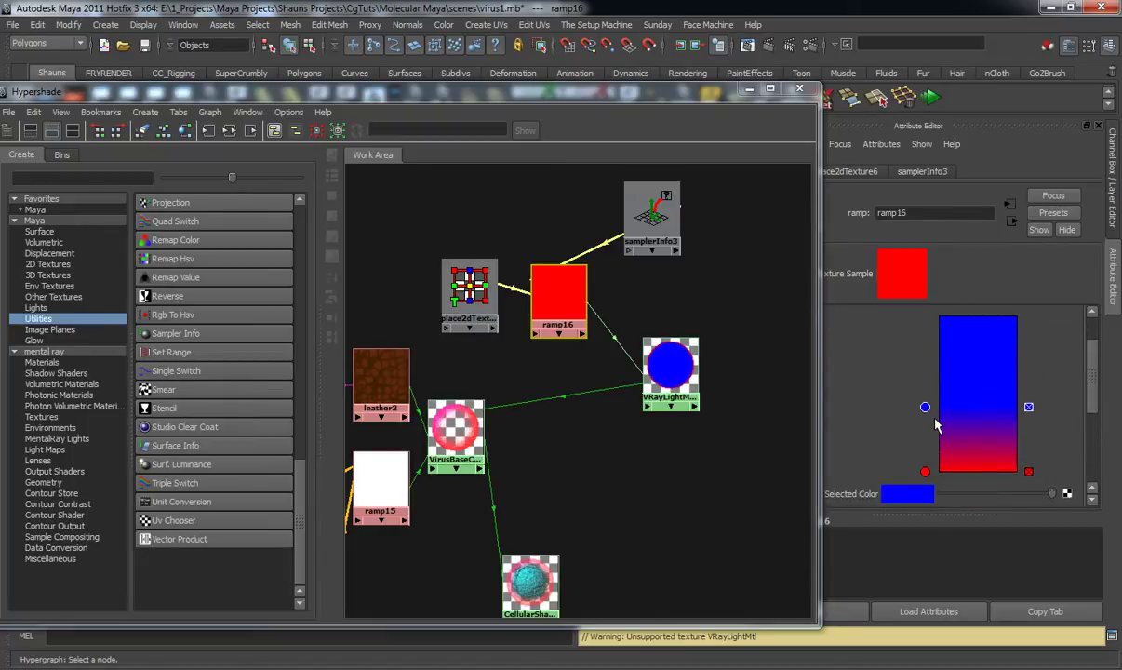
{"action": "left_click_drag", "start_coordinate": [926, 412], "coordinate": [938, 449]}
Change the red entry of ramp16 to cyan and move it to the base of the ramp.
{"action": "left_click", "coordinate": [912, 494]}
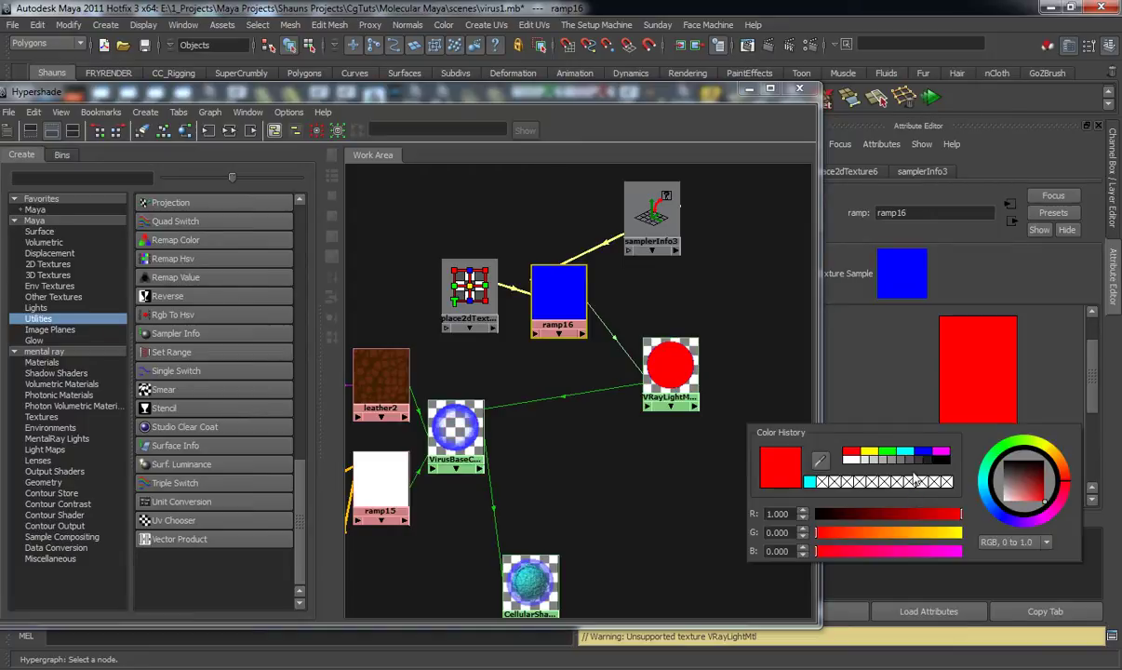
{"action": "left_click", "coordinate": [809, 481]}
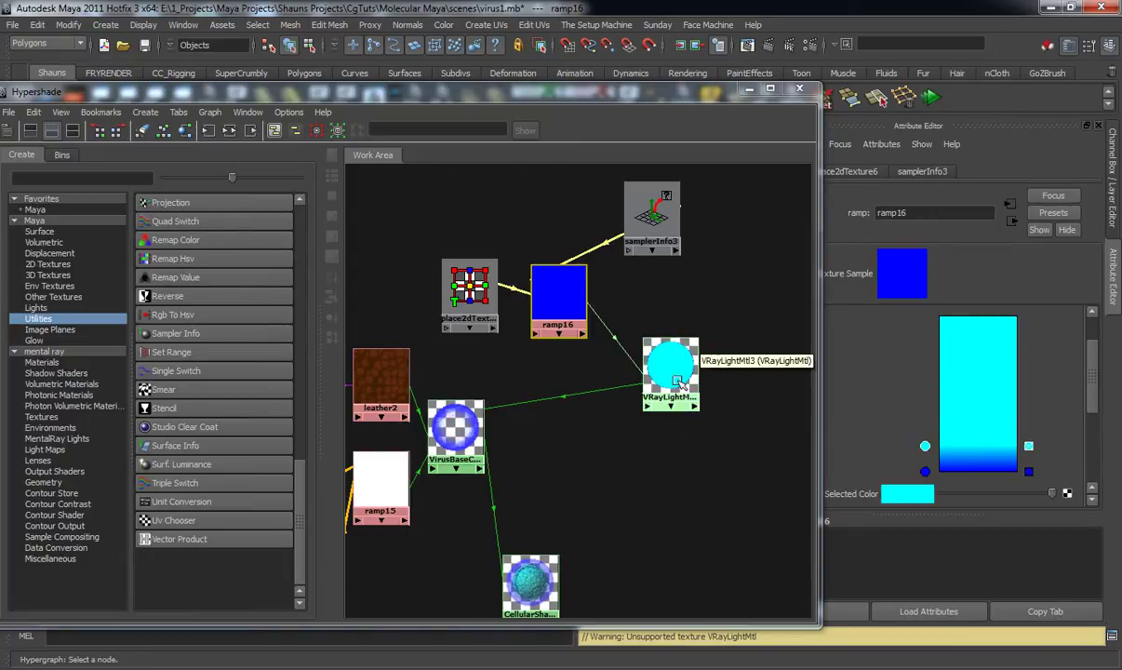
{"action": "left_click_drag", "start_coordinate": [925, 445], "coordinate": [936, 481]}
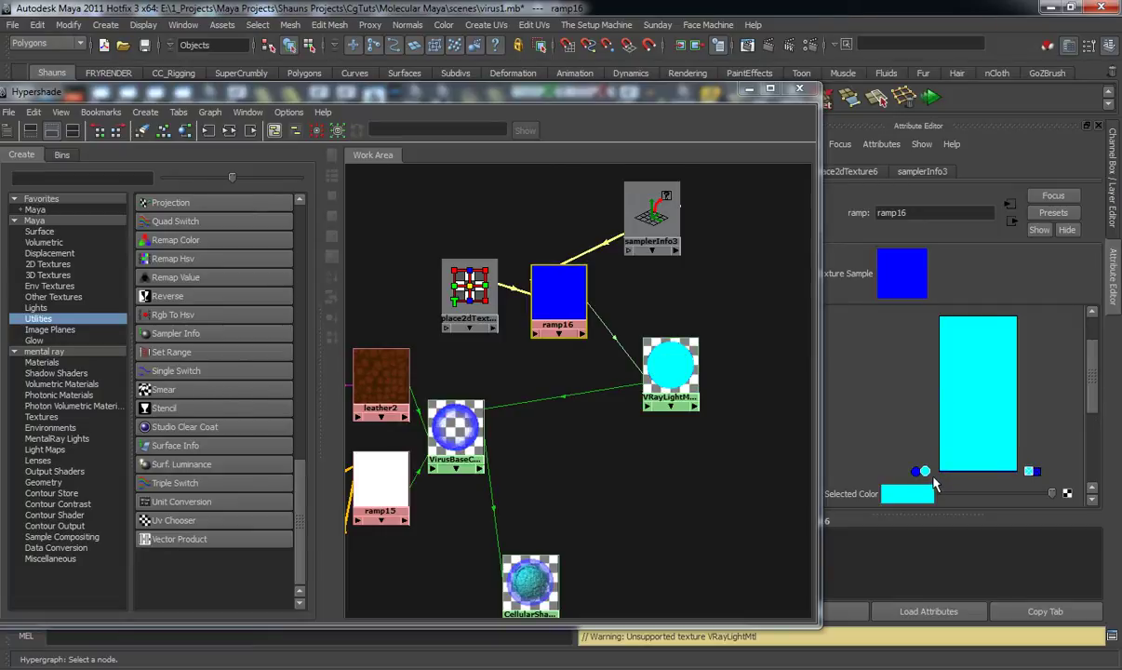
Slightly raise the Blend Amount of Coat Material 0 on the CellularShader blend material.
{"action": "middle_click_drag", "start_coordinate": [571, 565], "coordinate": [557, 458], "text": "alt"}
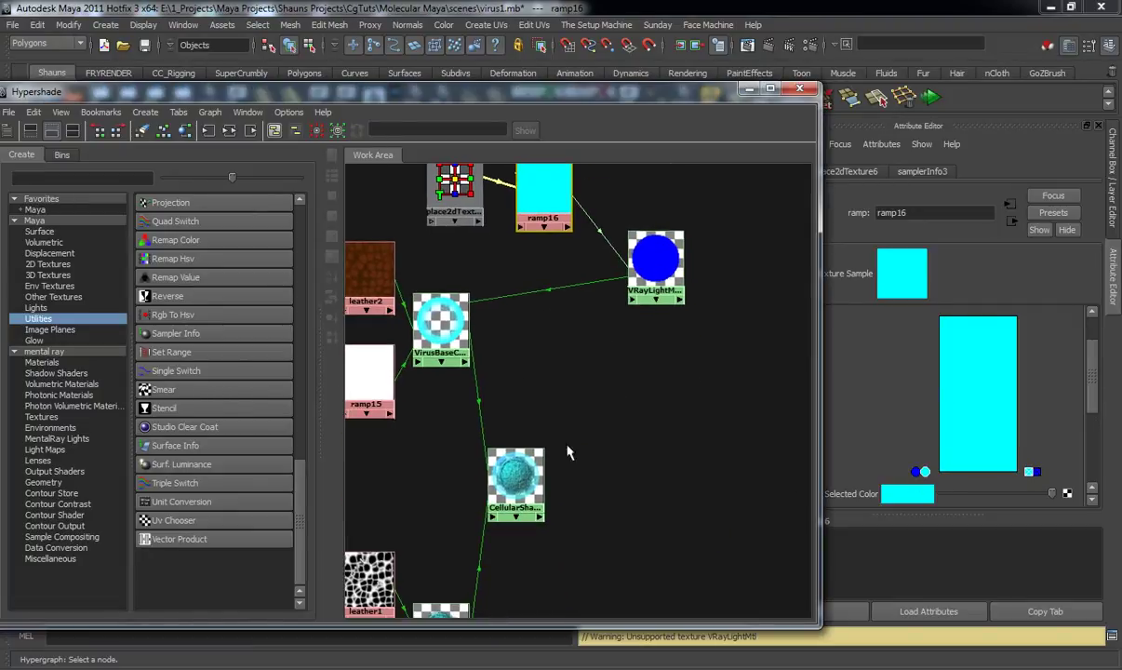
{"action": "left_click", "coordinate": [515, 475]}
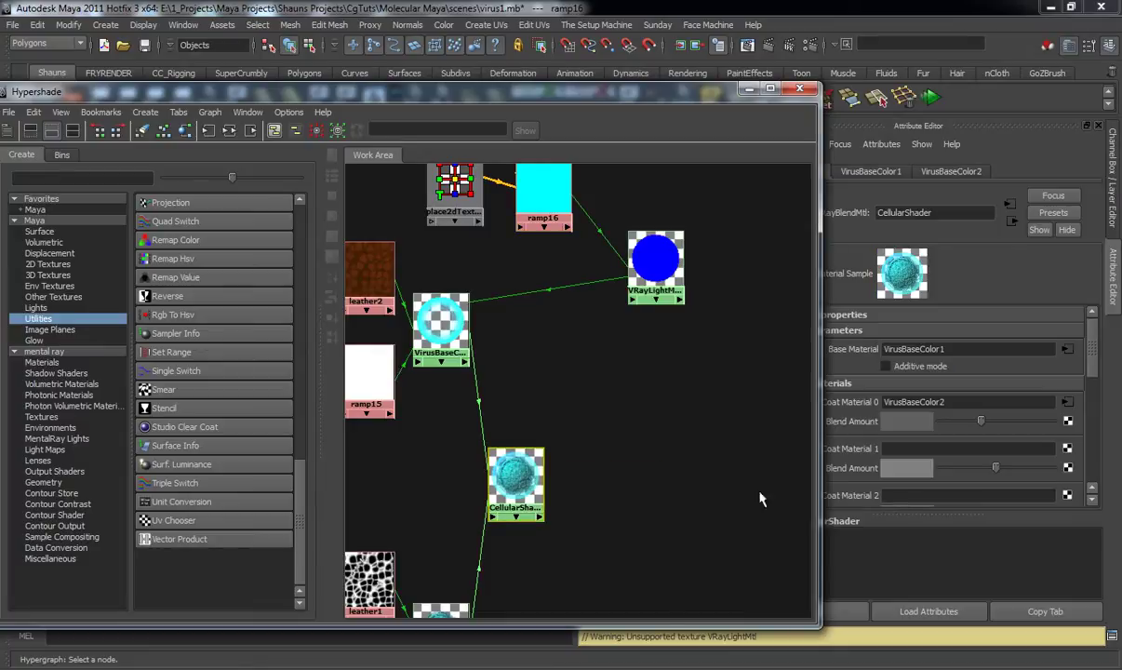
{"action": "mouse_move", "coordinate": [980, 422]}
{"action": "left_mouse_down"}
{"action": "mouse_move", "coordinate": [1027, 435]}
{"action": "mouse_move", "coordinate": [995, 437]}
{"action": "left_mouse_up"}
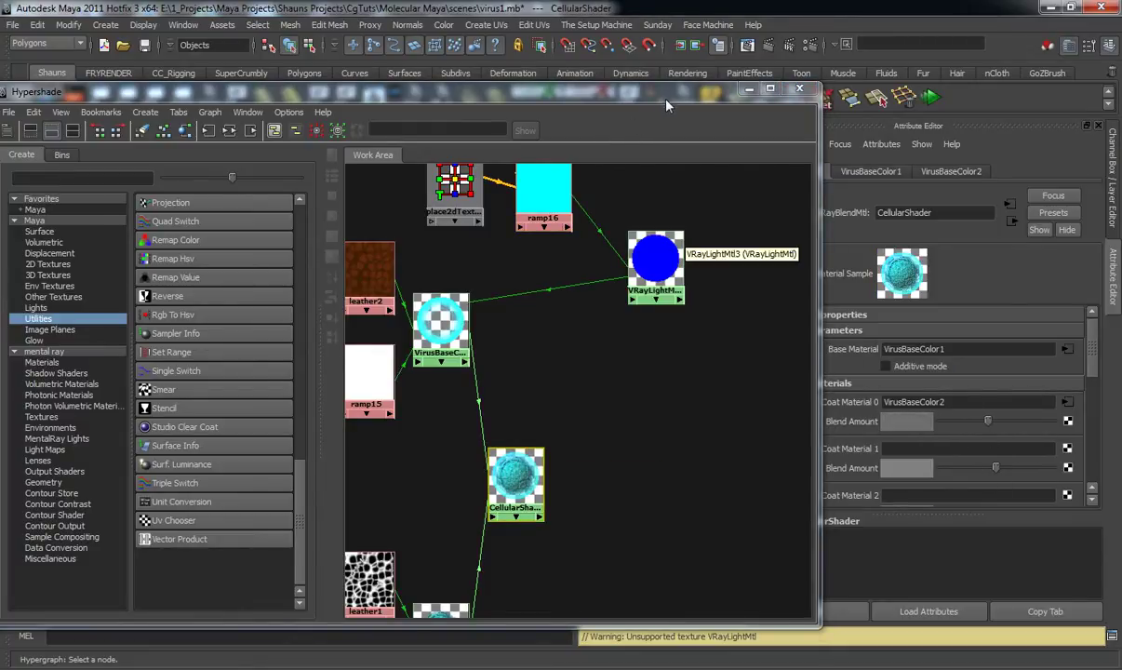
Render the virus model with V-Ray and examine the glowing edges of the shader.
{"action": "left_click_drag", "start_coordinate": [667, 98], "coordinate": [224, 141]}
{"action": "left_click", "coordinate": [714, 46]}
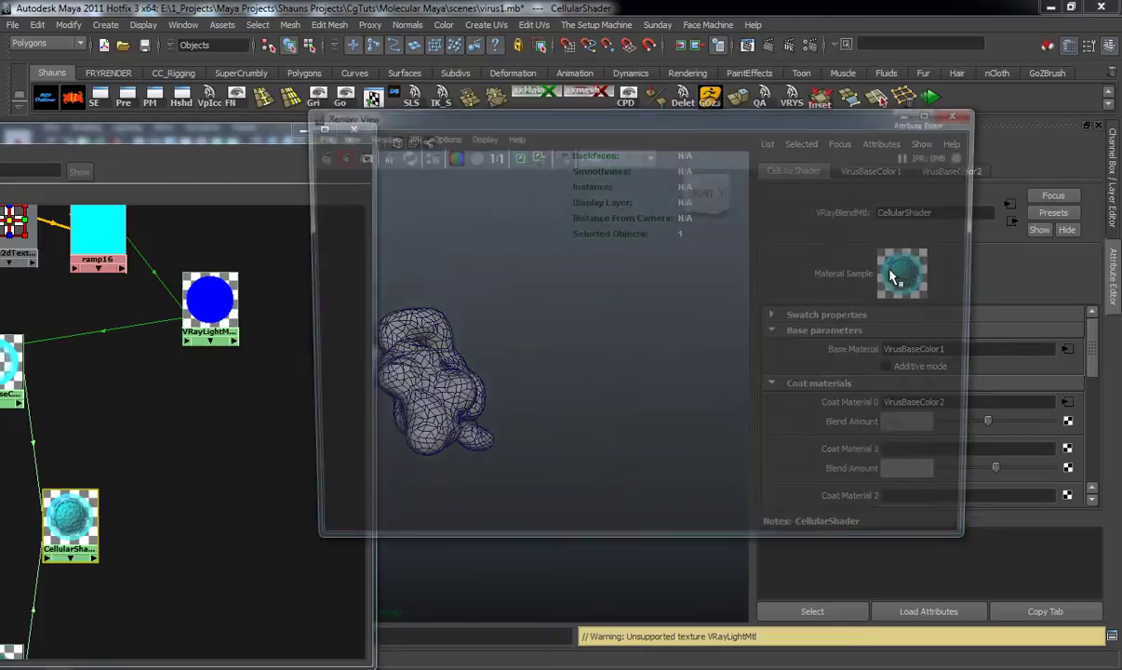
{"action": "left_click_drag", "start_coordinate": [628, 124], "coordinate": [737, 146]}
{"action": "left_click", "coordinate": [432, 181]}
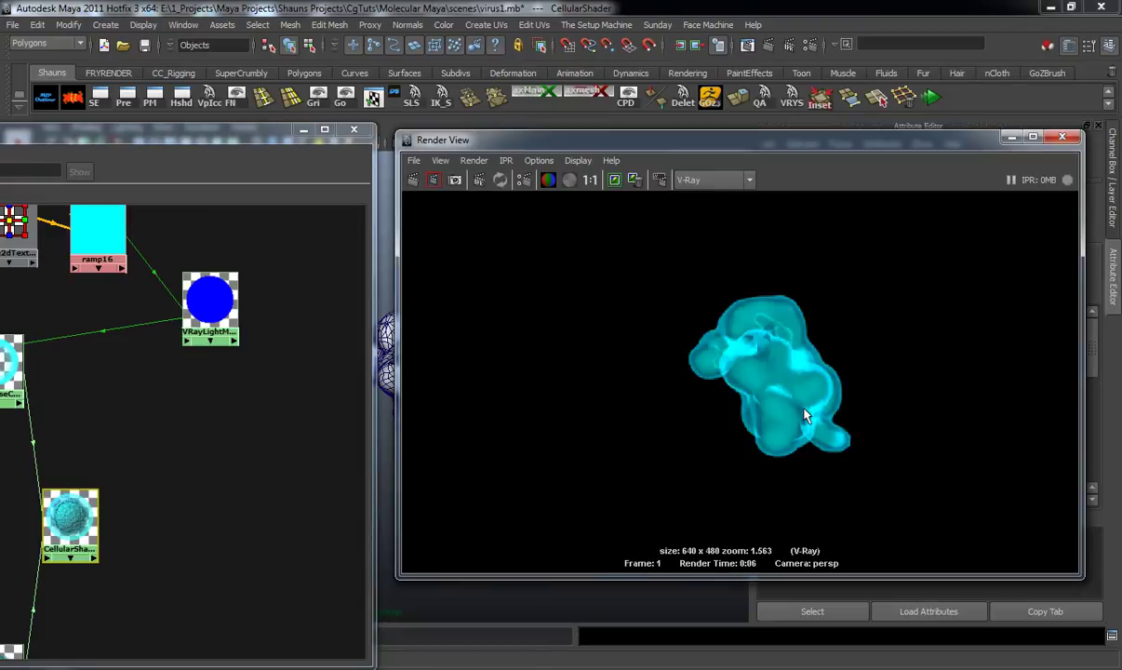
{"action": "scroll", "coordinate": [806, 416], "scroll_direction": "up", "scroll_amount": 3}
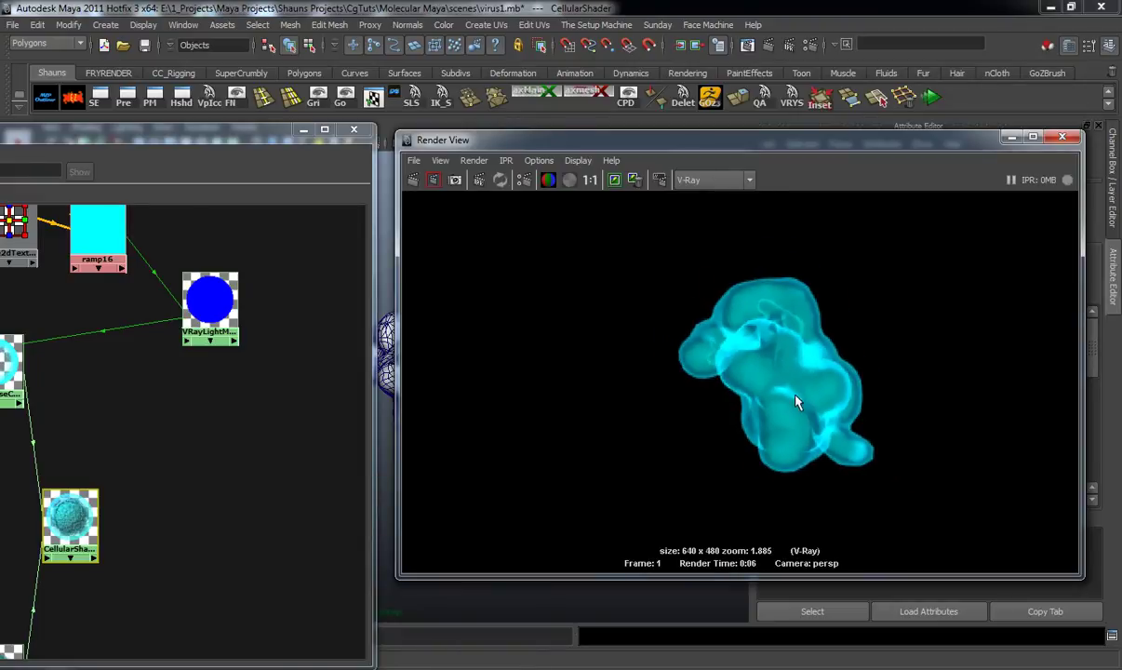
{"action": "left_click_drag", "start_coordinate": [719, 134], "coordinate": [906, 127]}
{"action": "right_click_drag", "start_coordinate": [516, 308], "coordinate": [636, 307], "text": "alt"}
{"action": "middle_click_drag", "start_coordinate": [548, 272], "coordinate": [529, 291], "text": "alt"}
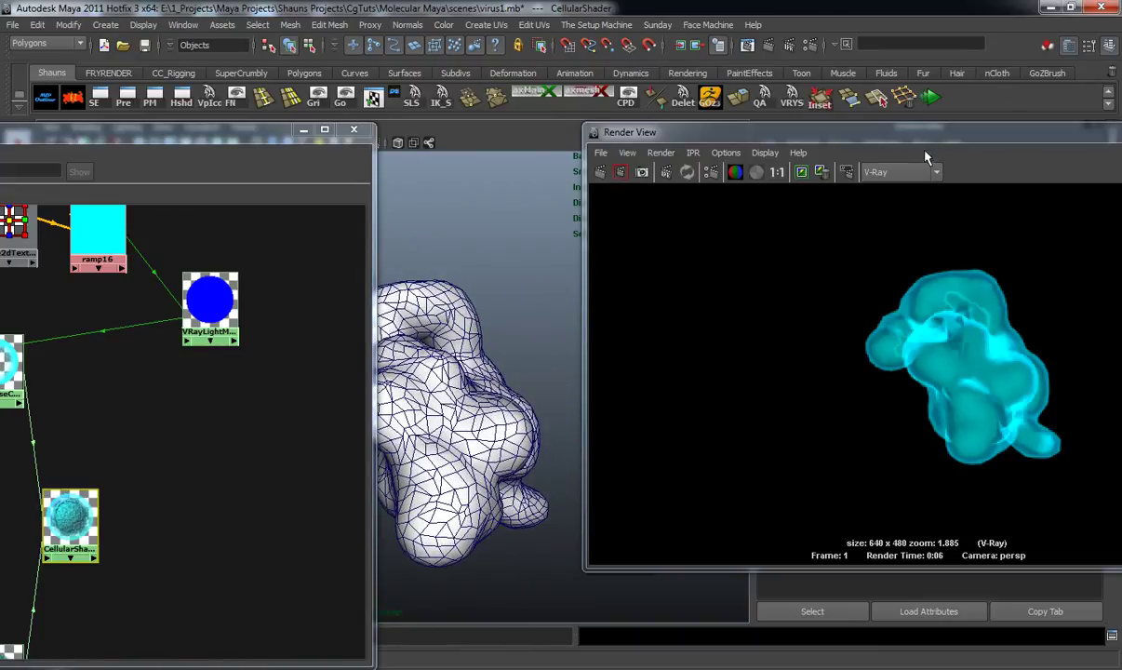
Rework ramp16 into a gradient from cyan at the base through a light blue entry to dark blue above.
{"action": "left_click_drag", "start_coordinate": [918, 142], "coordinate": [1121, 209]}
{"action": "left_click", "coordinate": [210, 136]}
{"action": "left_click_drag", "start_coordinate": [209, 135], "coordinate": [582, 82]}
{"action": "scroll", "coordinate": [514, 334], "scroll_direction": "down", "scroll_amount": 3}
{"action": "middle_click_drag", "start_coordinate": [530, 326], "coordinate": [552, 480], "text": "alt"}
{"action": "left_click_drag", "start_coordinate": [581, 295], "coordinate": [571, 298]}
{"action": "left_click", "coordinate": [508, 369]}
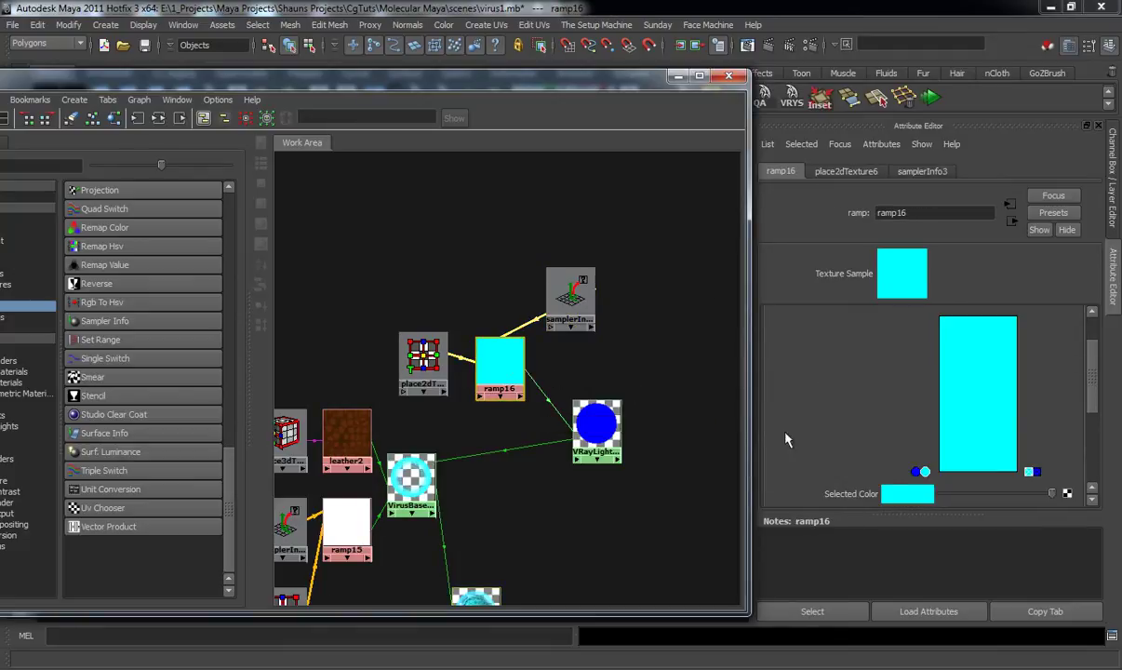
{"action": "left_click_drag", "start_coordinate": [936, 479], "coordinate": [925, 460]}
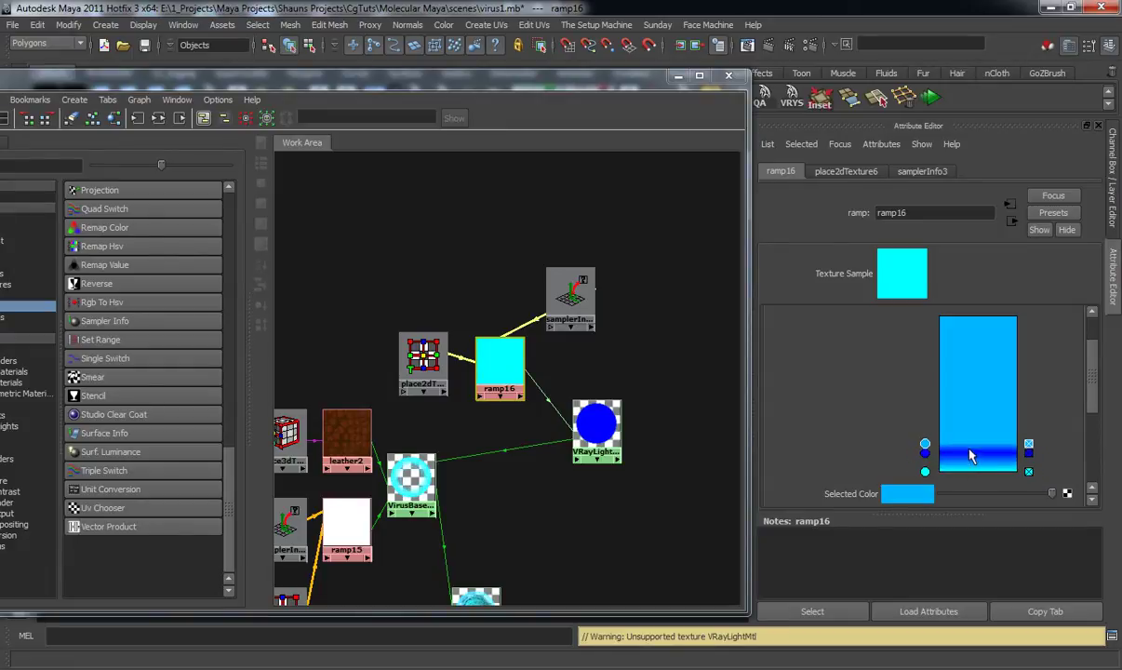
{"action": "left_click_drag", "start_coordinate": [970, 454], "coordinate": [971, 419]}
{"action": "mouse_move", "coordinate": [937, 459]}
{"action": "left_mouse_down"}
{"action": "mouse_move", "coordinate": [937, 488]}
{"action": "mouse_move", "coordinate": [921, 467]}
{"action": "mouse_move", "coordinate": [931, 457]}
{"action": "mouse_move", "coordinate": [932, 475]}
{"action": "left_mouse_up"}
Set the interpolation of ramp16 to Smooth.
{"action": "scroll", "coordinate": [845, 375], "scroll_direction": "up", "scroll_amount": 2}
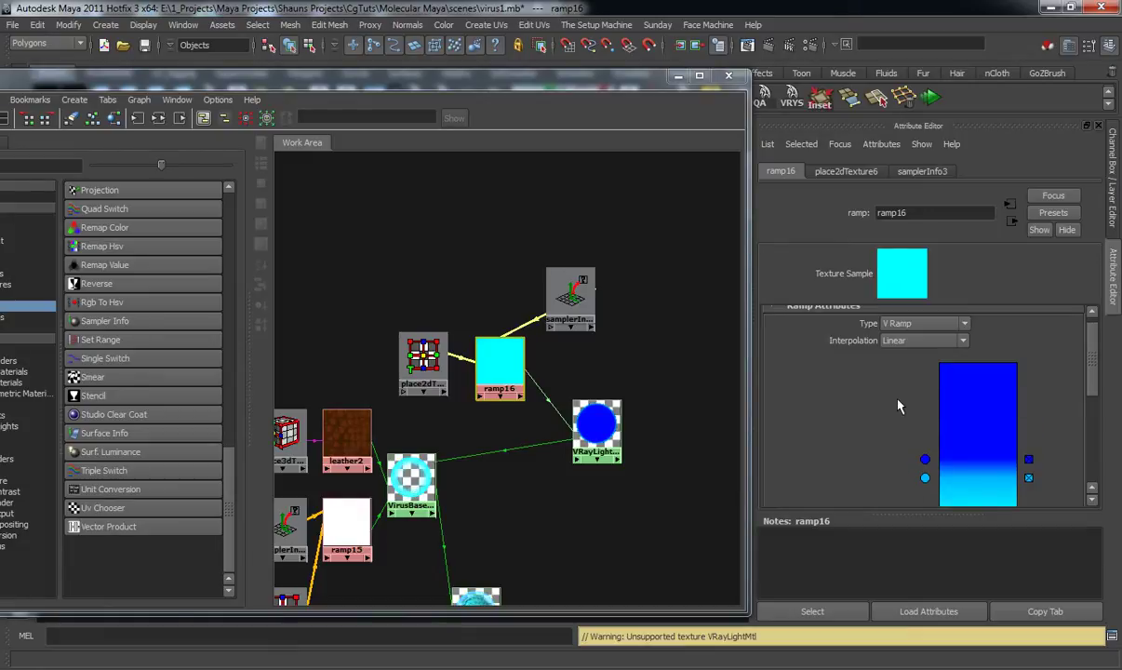
{"action": "left_click", "coordinate": [921, 350]}
{"action": "left_click", "coordinate": [895, 406]}
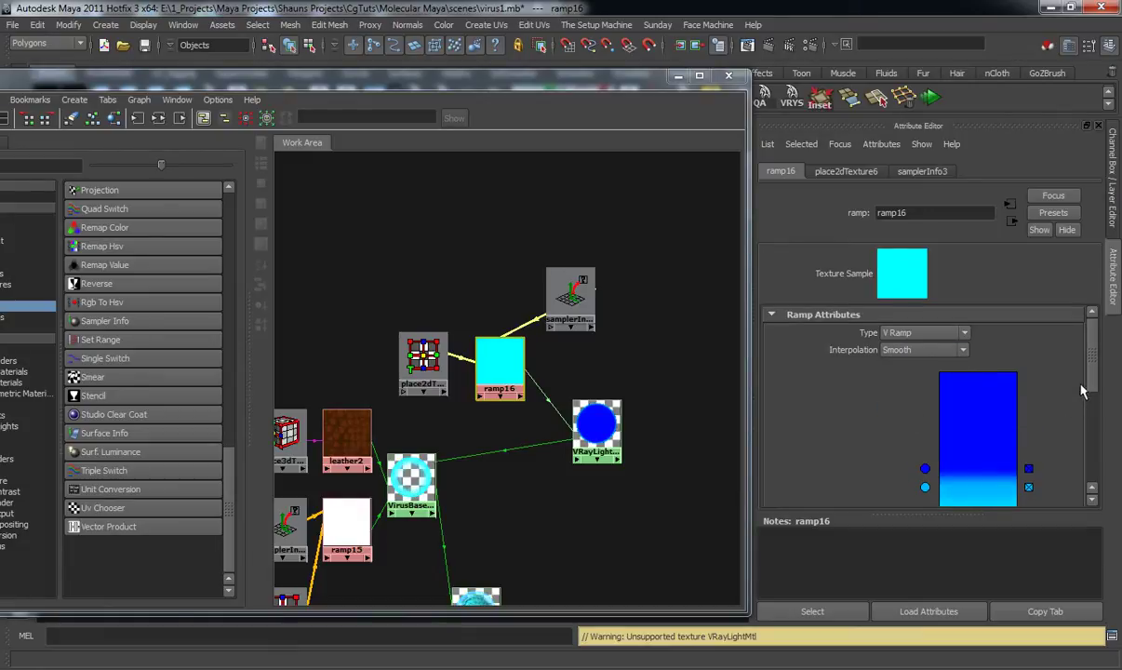
Set the Noise of ramp16 to 0.586 and its Noise Freq to 0.497.
{"action": "scroll", "coordinate": [1088, 409], "scroll_direction": "down", "scroll_amount": 3}
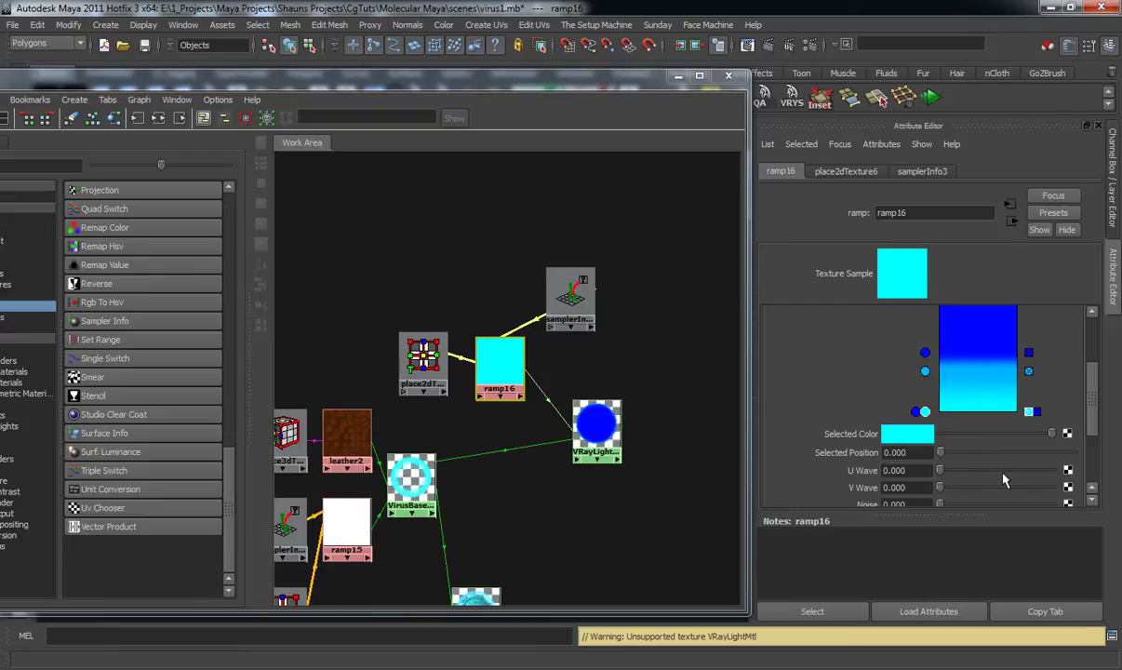
{"action": "scroll", "coordinate": [1003, 473], "scroll_direction": "down", "scroll_amount": 1}
{"action": "left_click_drag", "start_coordinate": [949, 441], "coordinate": [1001, 486]}
Set the V Wave of ramp16 to 0.586.
{"action": "scroll", "coordinate": [909, 429], "scroll_direction": "up", "scroll_amount": 5}
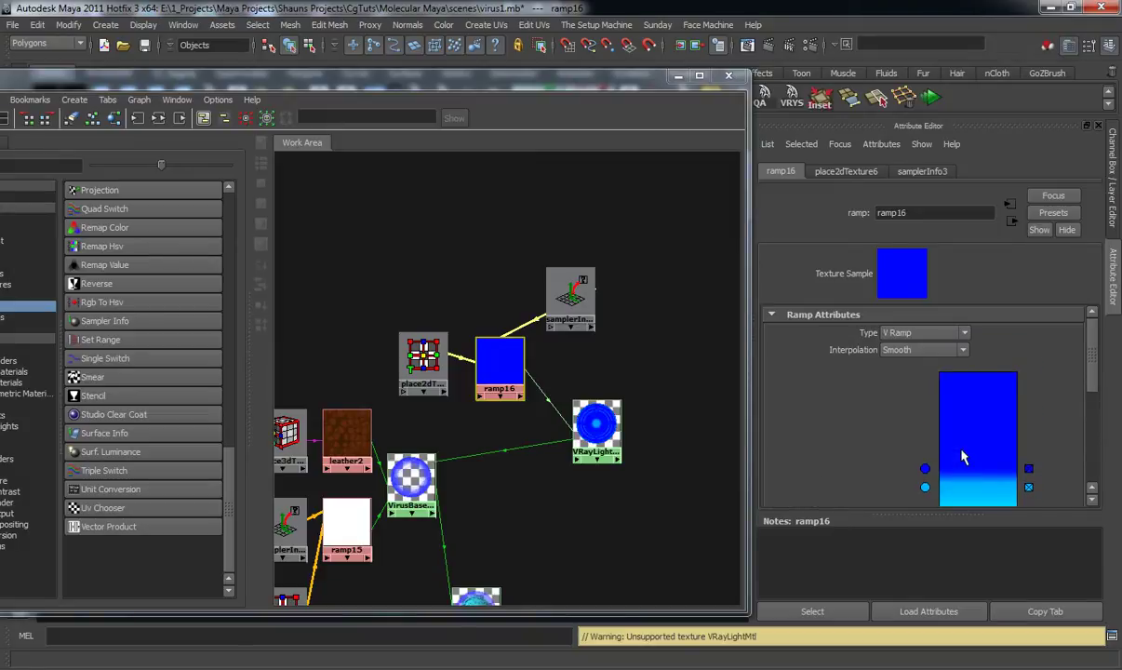
{"action": "scroll", "coordinate": [942, 423], "scroll_direction": "down", "scroll_amount": 2}
{"action": "scroll", "coordinate": [951, 473], "scroll_direction": "down", "scroll_amount": 2}
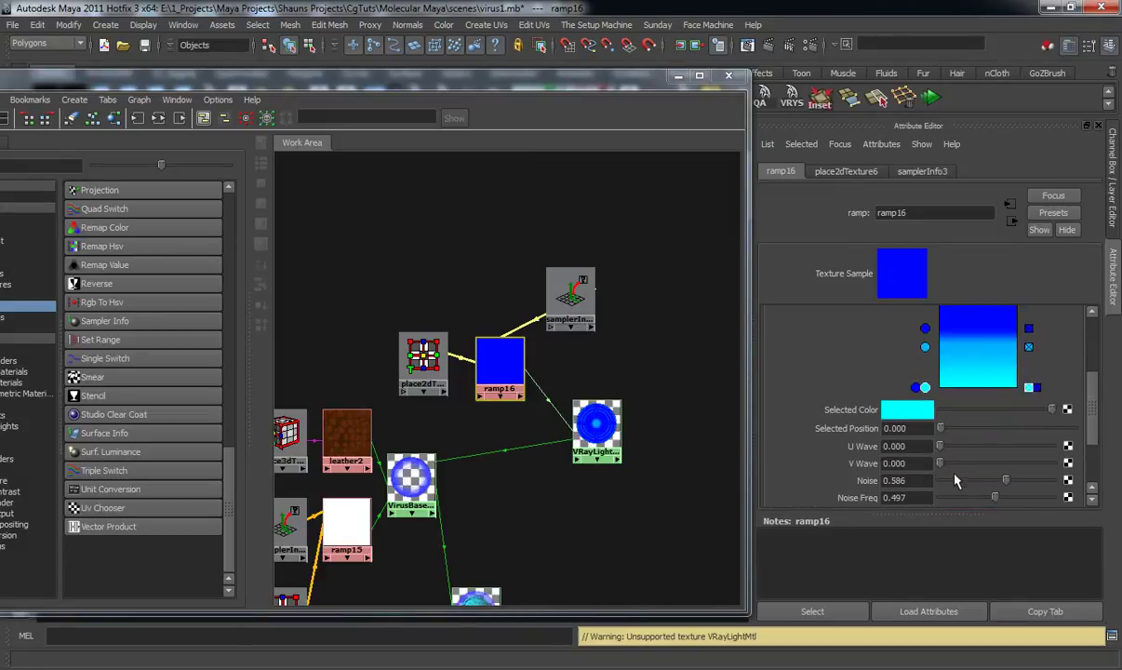
{"action": "left_click_drag", "start_coordinate": [979, 472], "coordinate": [1015, 468]}
{"action": "scroll", "coordinate": [1015, 466], "scroll_direction": "down", "scroll_amount": 1}
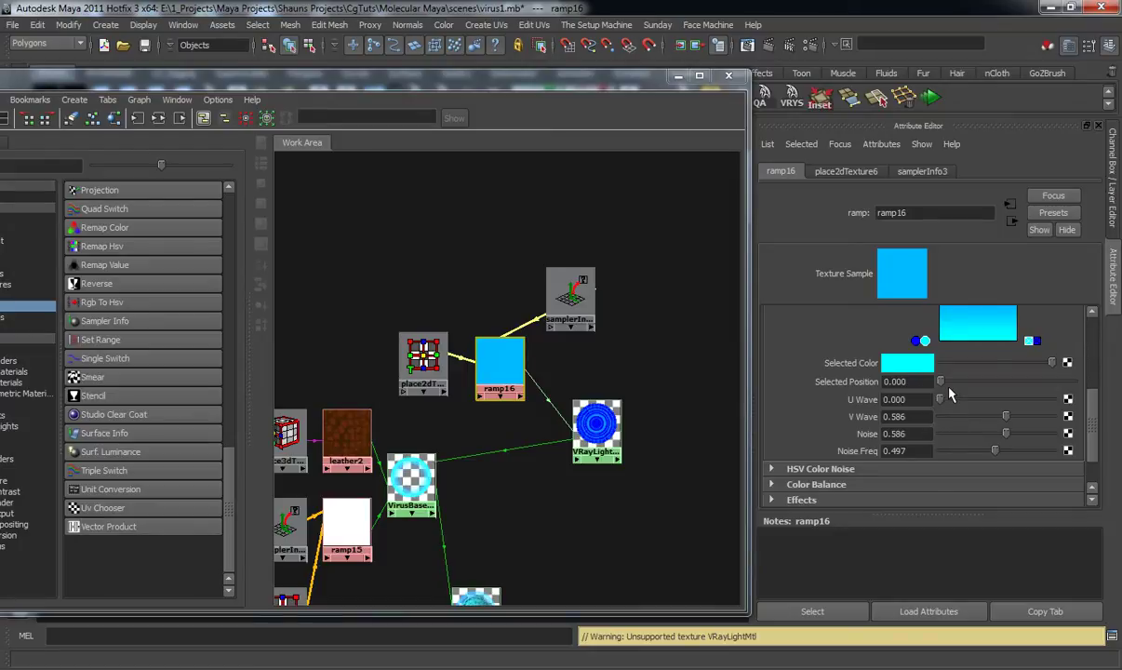
{"action": "left_click_drag", "start_coordinate": [949, 395], "coordinate": [909, 369]}
{"action": "left_click_drag", "start_coordinate": [1089, 414], "coordinate": [1094, 451]}
Create another VRay Light Mtl and place it below the VirusBaseColor1 material network.
{"action": "middle_click_drag", "start_coordinate": [569, 507], "coordinate": [637, 239], "text": "alt"}
{"action": "right_click_drag", "start_coordinate": [605, 432], "coordinate": [589, 439], "text": "alt"}
{"action": "middle_click_drag", "start_coordinate": [576, 483], "coordinate": [631, 384], "text": "alt"}
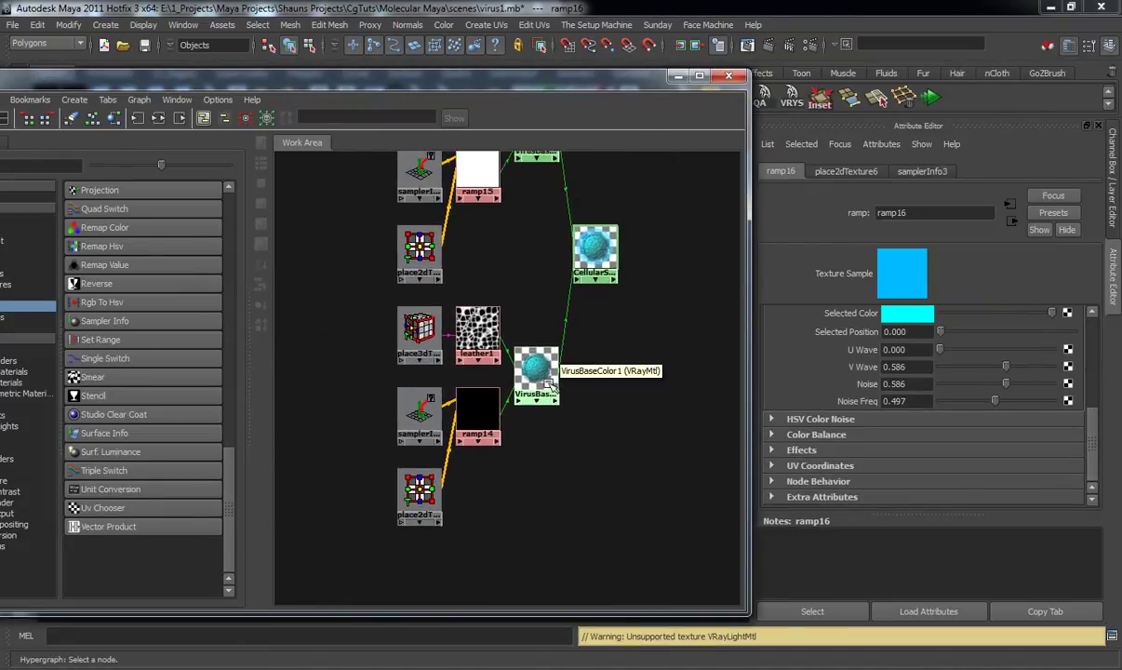
{"action": "scroll", "coordinate": [550, 381], "scroll_direction": "down", "scroll_amount": 2}
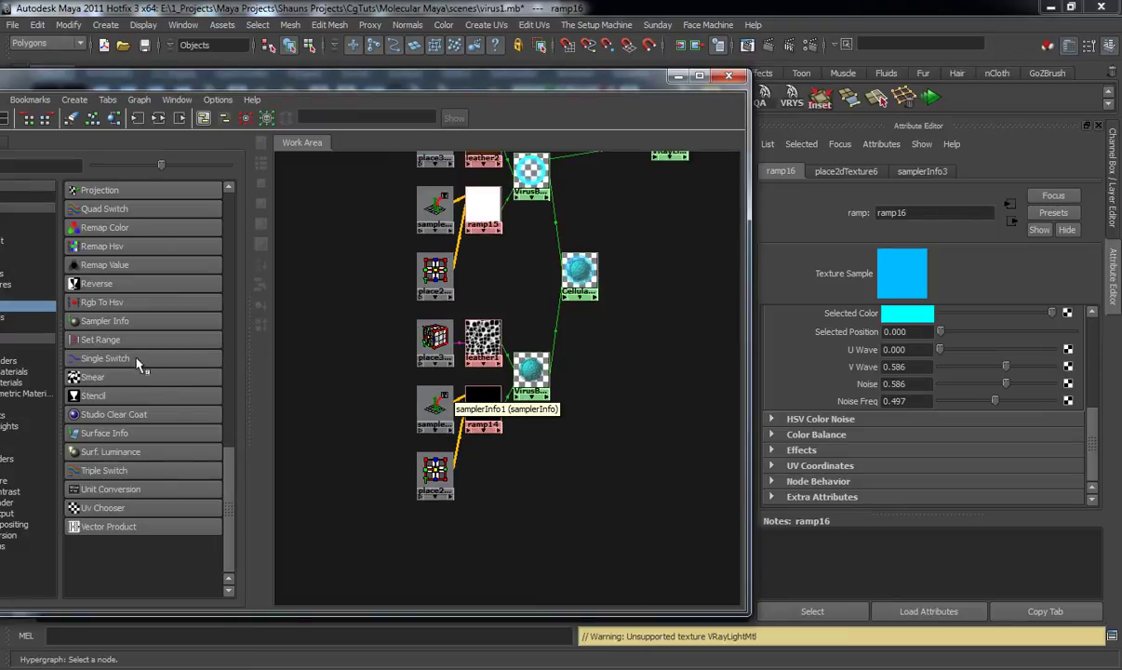
{"action": "left_click_drag", "start_coordinate": [310, 78], "coordinate": [356, 81]}
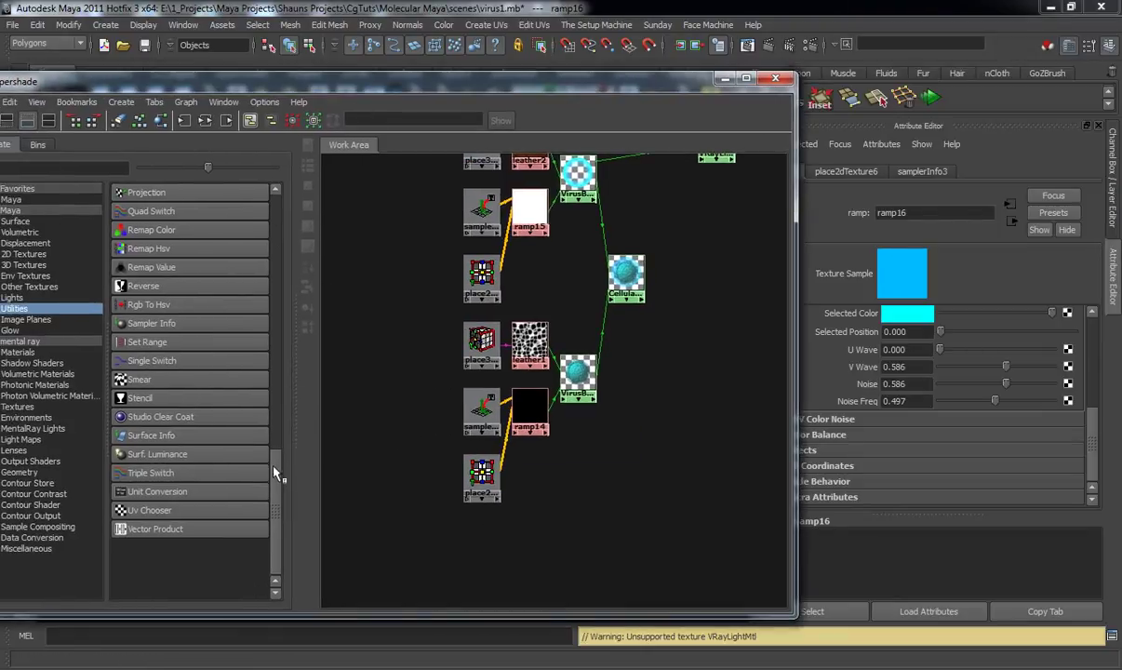
{"action": "left_click_drag", "start_coordinate": [275, 476], "coordinate": [303, 189]}
{"action": "left_click_drag", "start_coordinate": [196, 83], "coordinate": [270, 70]}
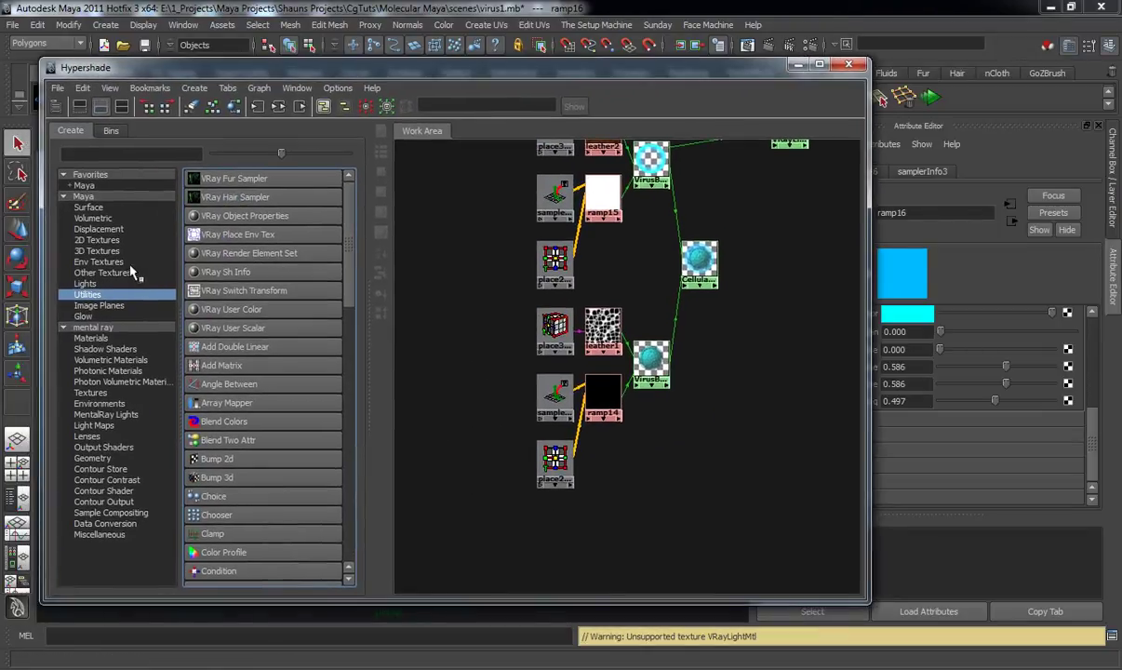
{"action": "left_click", "coordinate": [85, 197]}
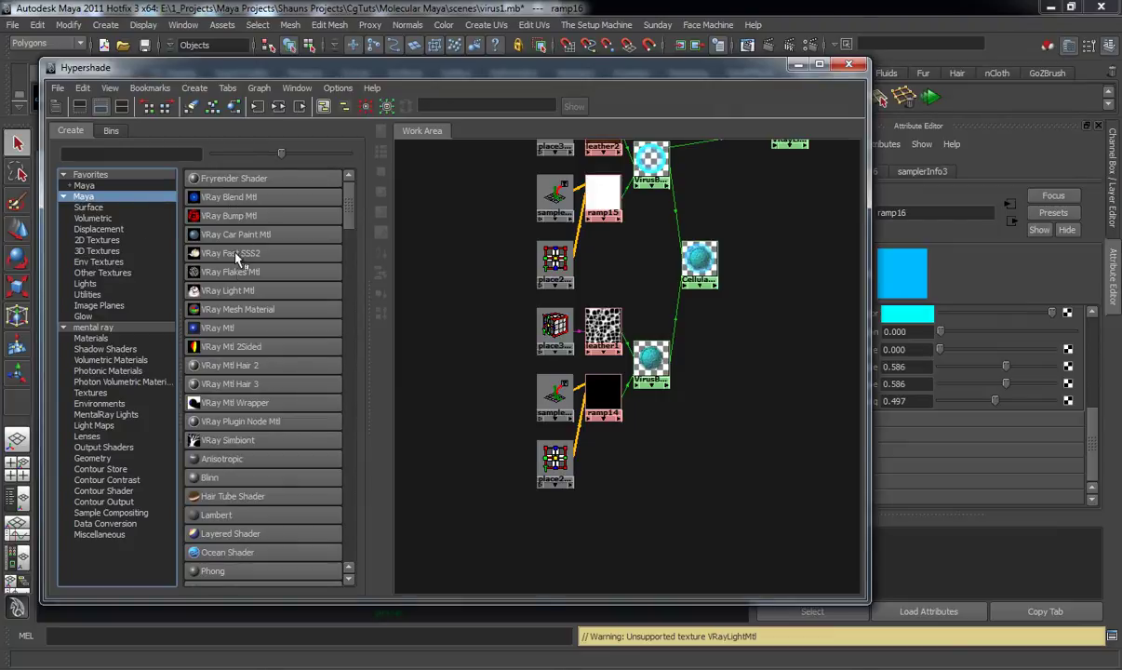
{"action": "left_click", "coordinate": [242, 294]}
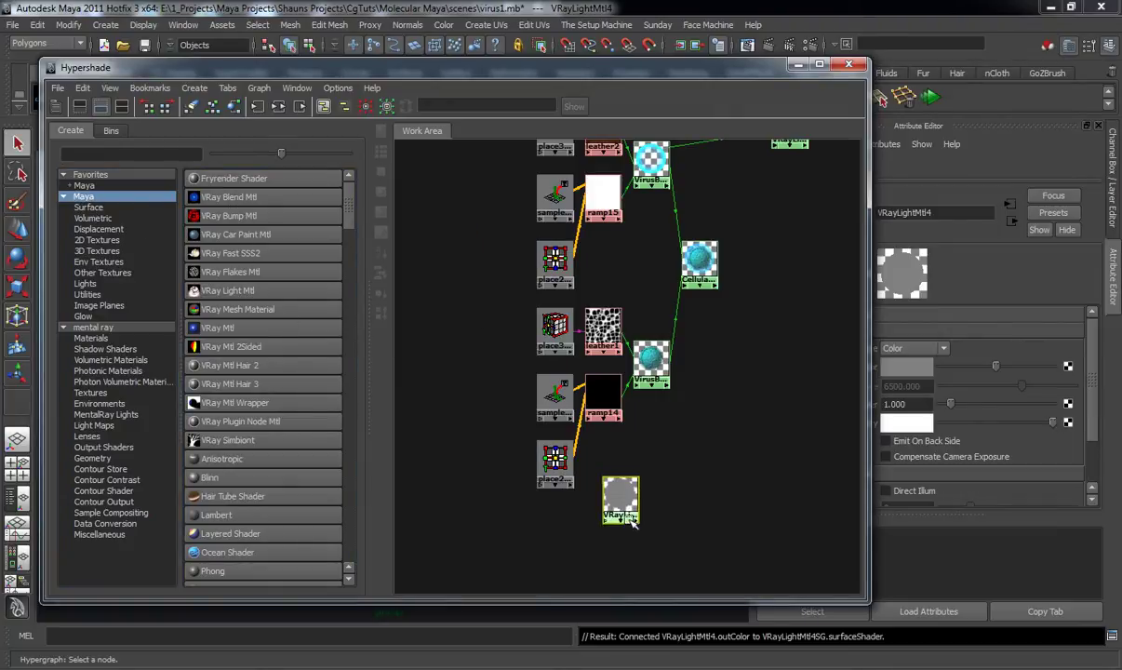
Create a new Ramp texture and place it with its placement node beside the new light material.
{"action": "scroll", "coordinate": [289, 419], "scroll_direction": "down", "scroll_amount": 10}
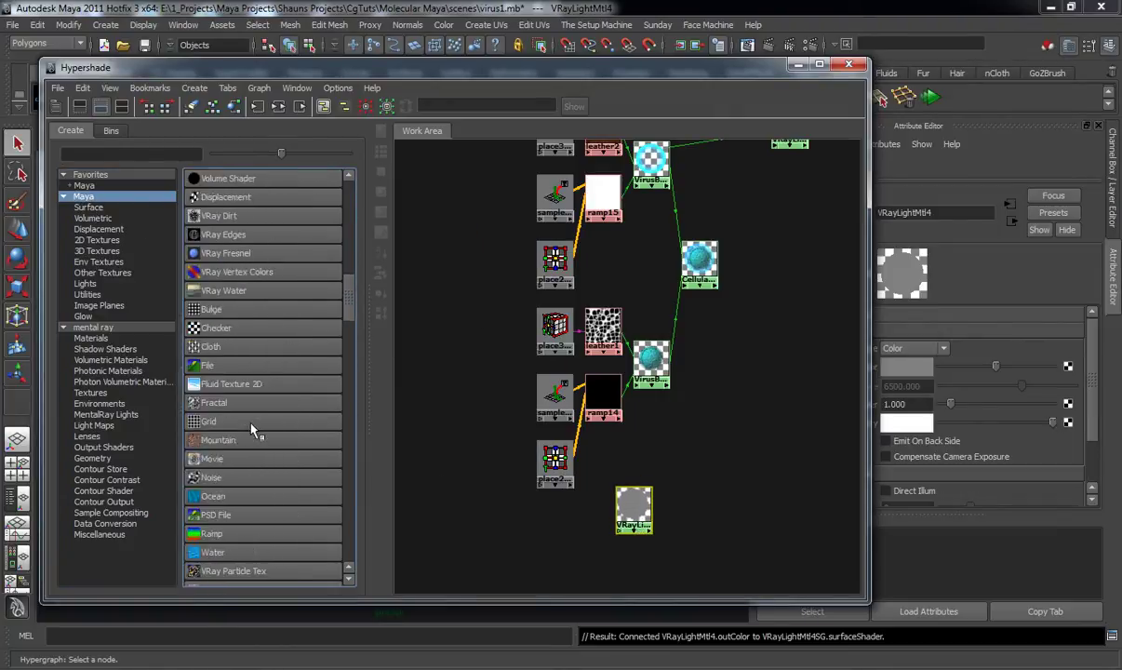
{"action": "left_click", "coordinate": [231, 535]}
{"action": "left_click_drag", "start_coordinate": [448, 302], "coordinate": [505, 544]}
{"action": "left_click_drag", "start_coordinate": [419, 330], "coordinate": [457, 561]}
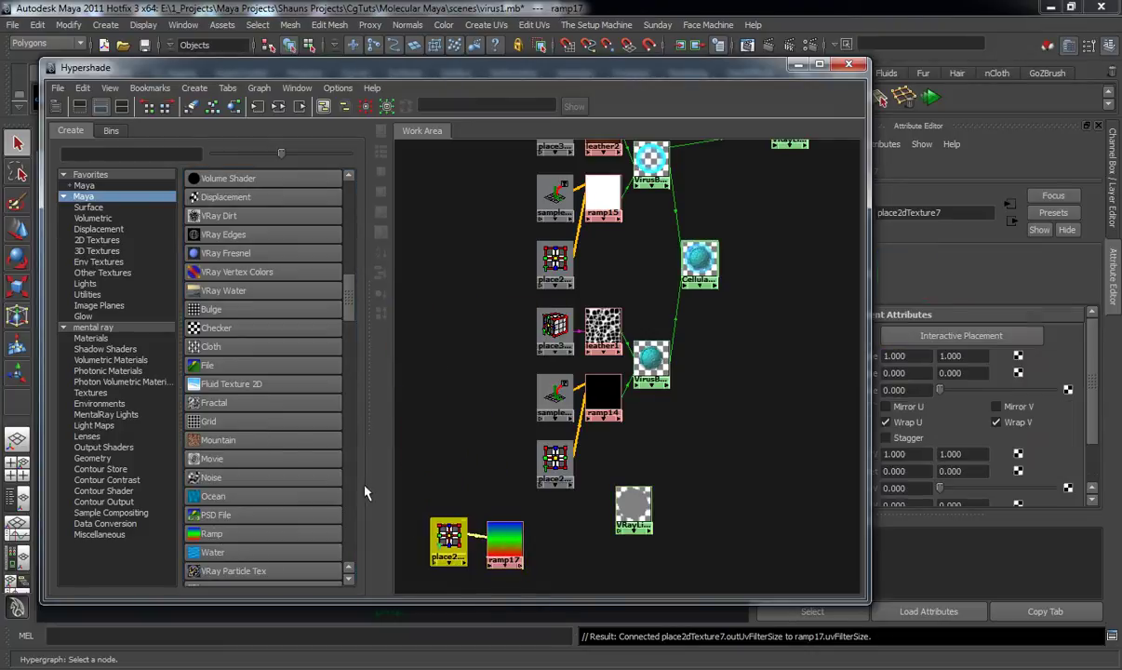
Create a Sampler Info node and connect its facingRatio to the uCoord and vCoord of ramp17.
{"action": "left_click", "coordinate": [102, 294]}
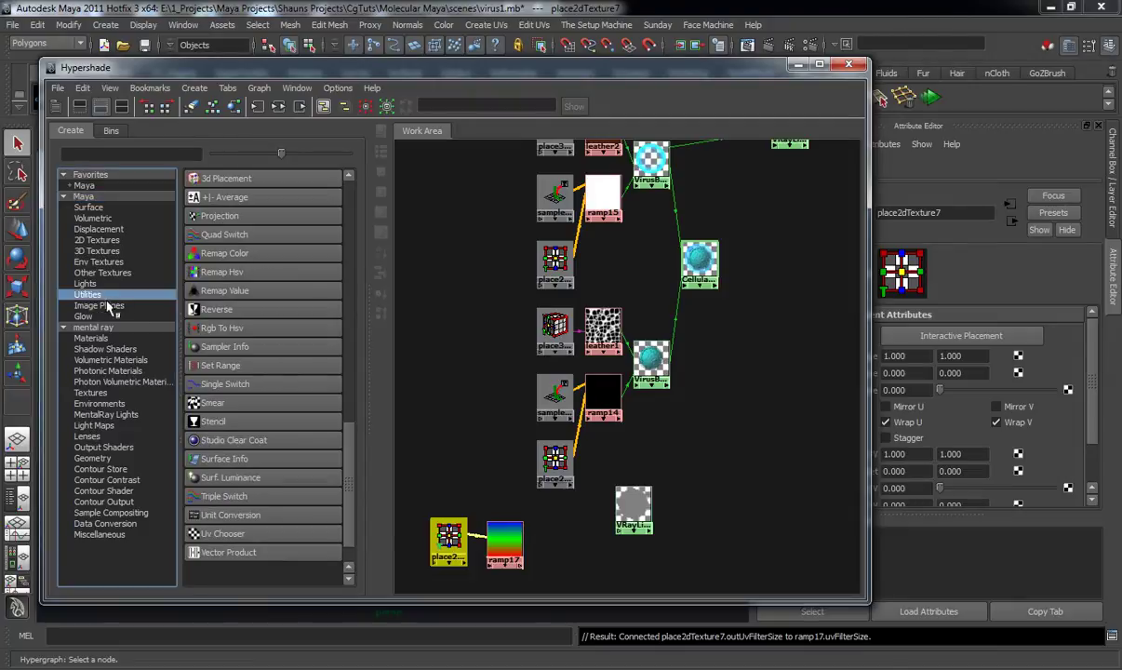
{"action": "left_click", "coordinate": [240, 349]}
{"action": "middle_click_drag", "start_coordinate": [432, 410], "coordinate": [505, 547]}
{"action": "left_click", "coordinate": [533, 626]}
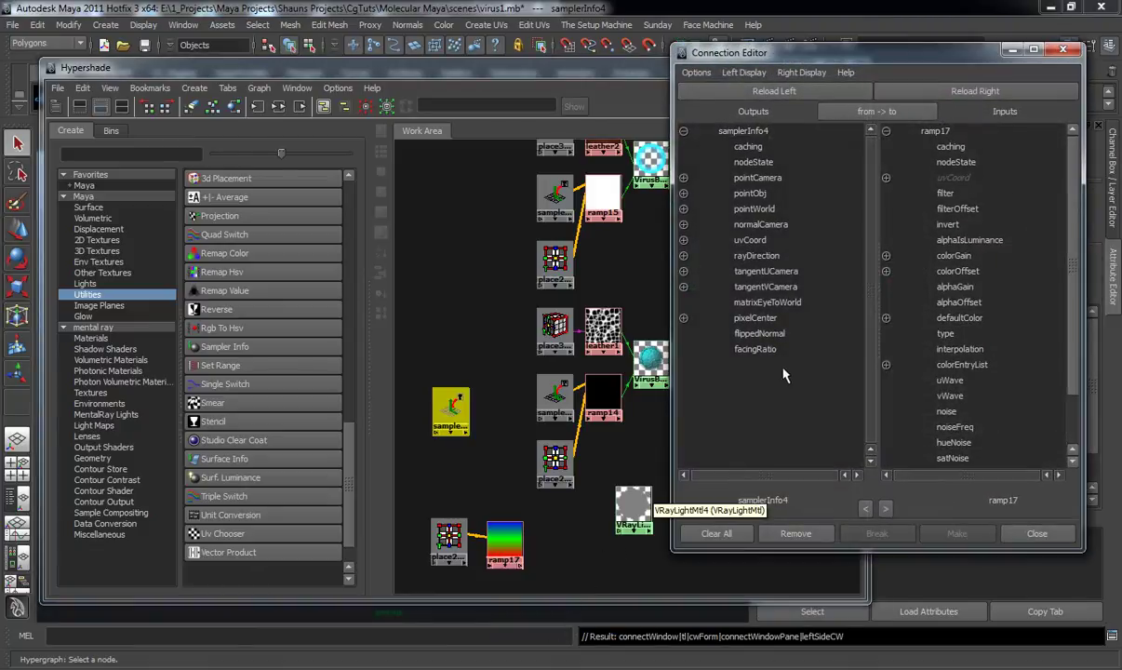
{"action": "left_click", "coordinate": [804, 349]}
{"action": "left_click", "coordinate": [886, 176]}
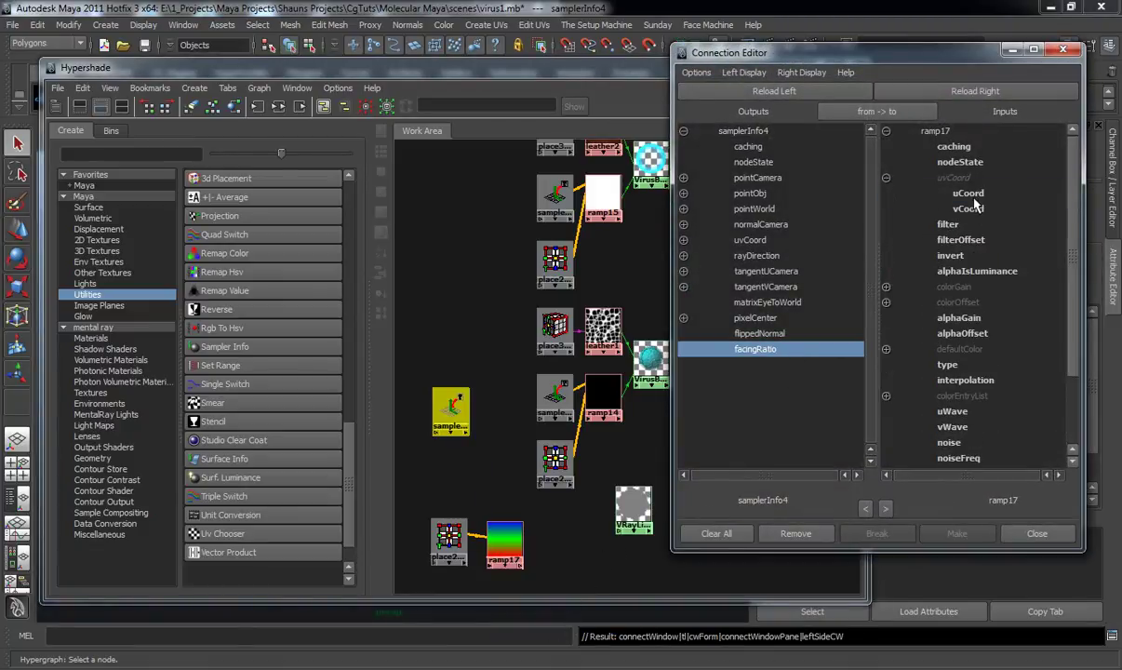
{"action": "left_click", "coordinate": [916, 193]}
{"action": "left_click", "coordinate": [917, 208]}
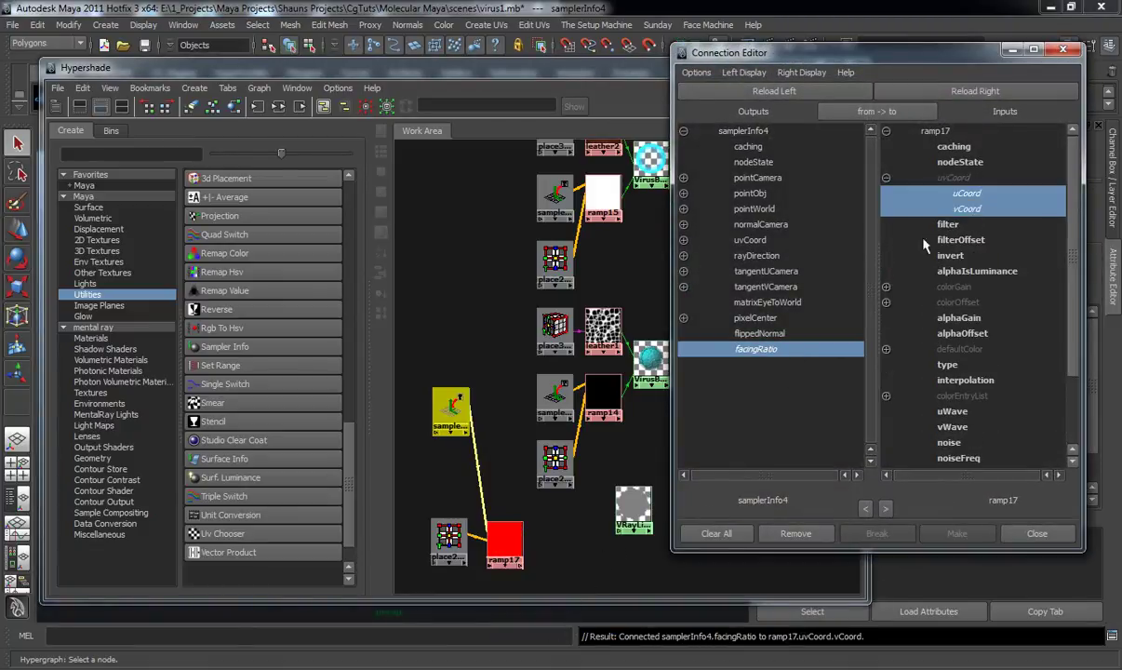
{"action": "left_click", "coordinate": [1036, 534]}
Map ramp17 to the Color of VRayLightMtl4 and tidy the sampler, ramp and light material nodes.
{"action": "left_click_drag", "start_coordinate": [460, 421], "coordinate": [479, 489]}
{"action": "left_click", "coordinate": [626, 505]}
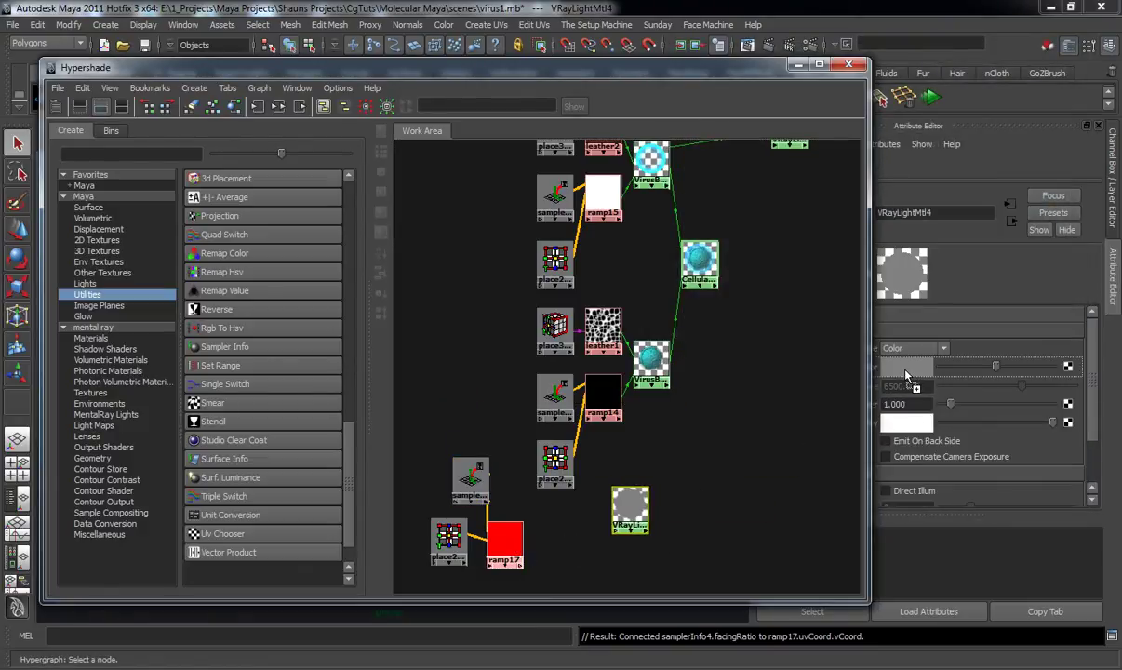
{"action": "left_click_drag", "start_coordinate": [743, 75], "coordinate": [642, 75]}
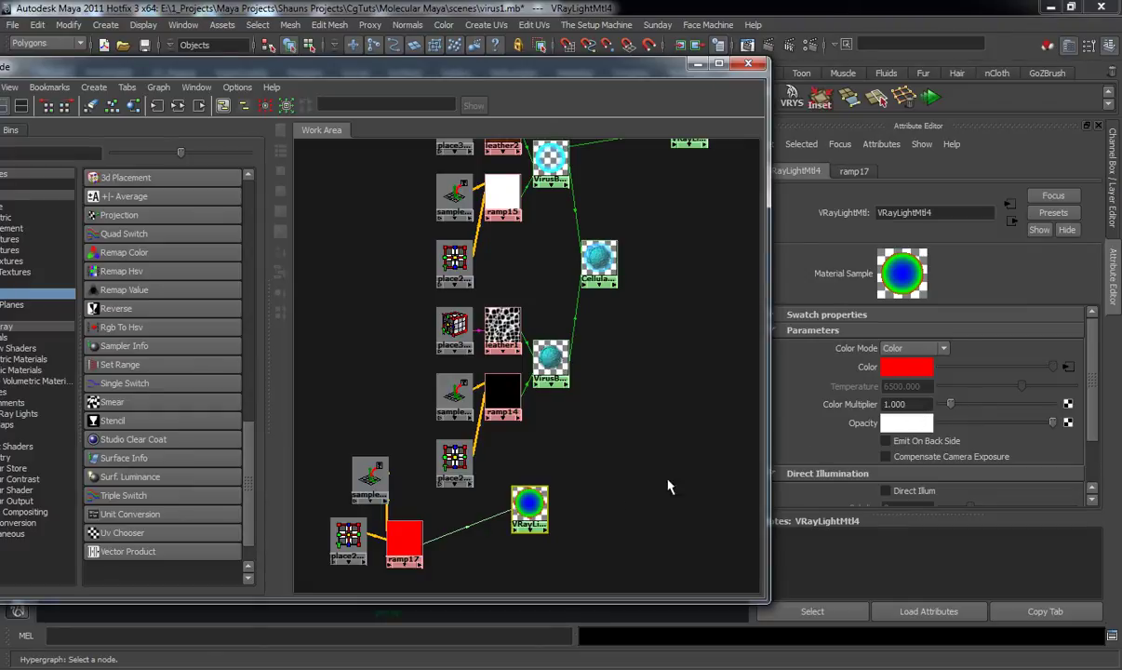
{"action": "left_click_drag", "start_coordinate": [417, 544], "coordinate": [430, 544]}
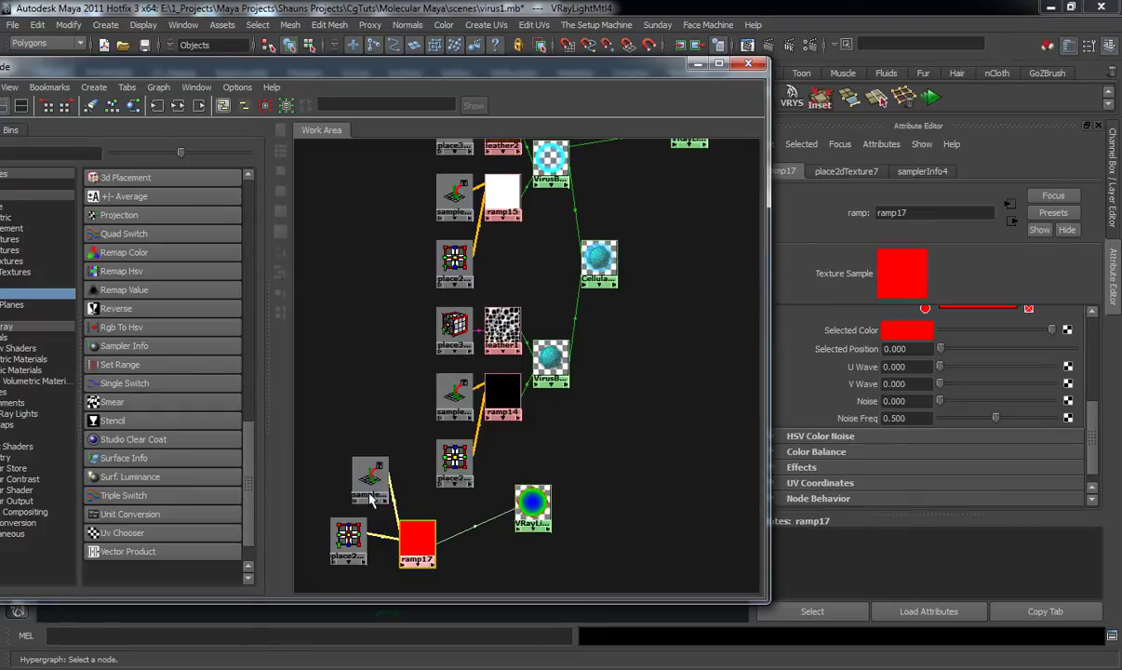
{"action": "left_click_drag", "start_coordinate": [371, 496], "coordinate": [364, 498]}
{"action": "left_click_drag", "start_coordinate": [429, 555], "coordinate": [432, 554]}
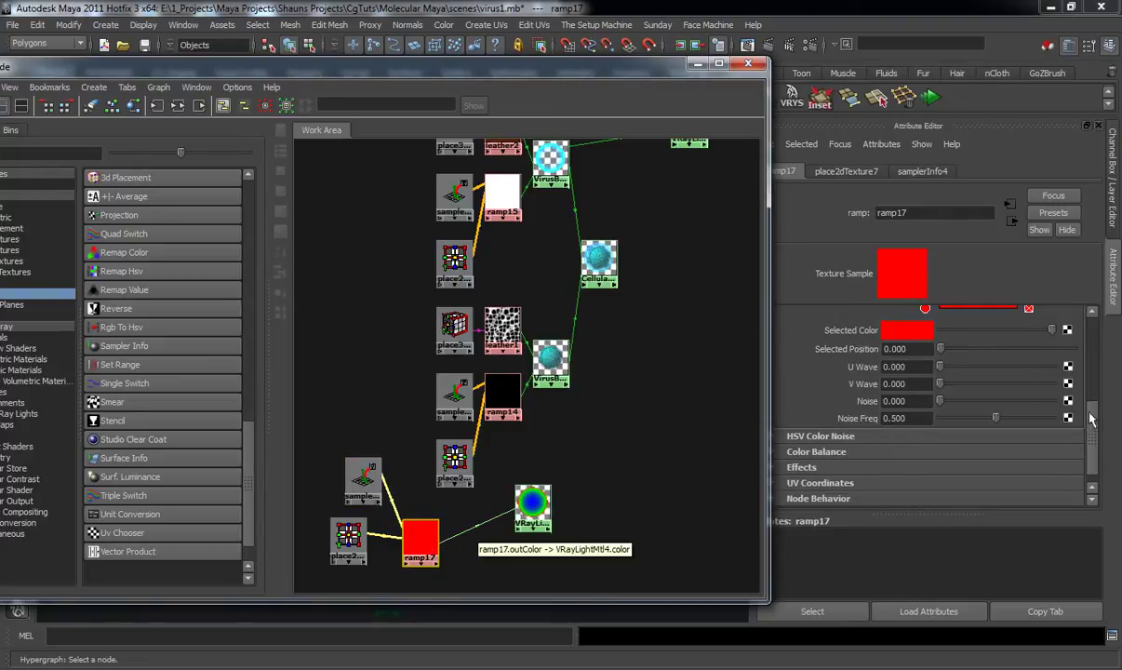
Delete the green middle entry of ramp17 and move the blue entry down beside the red one.
{"action": "scroll", "coordinate": [1032, 454], "scroll_direction": "up", "scroll_amount": 5}
{"action": "scroll", "coordinate": [1028, 432], "scroll_direction": "down", "scroll_amount": 1}
{"action": "scroll", "coordinate": [1034, 433], "scroll_direction": "up", "scroll_amount": 1}
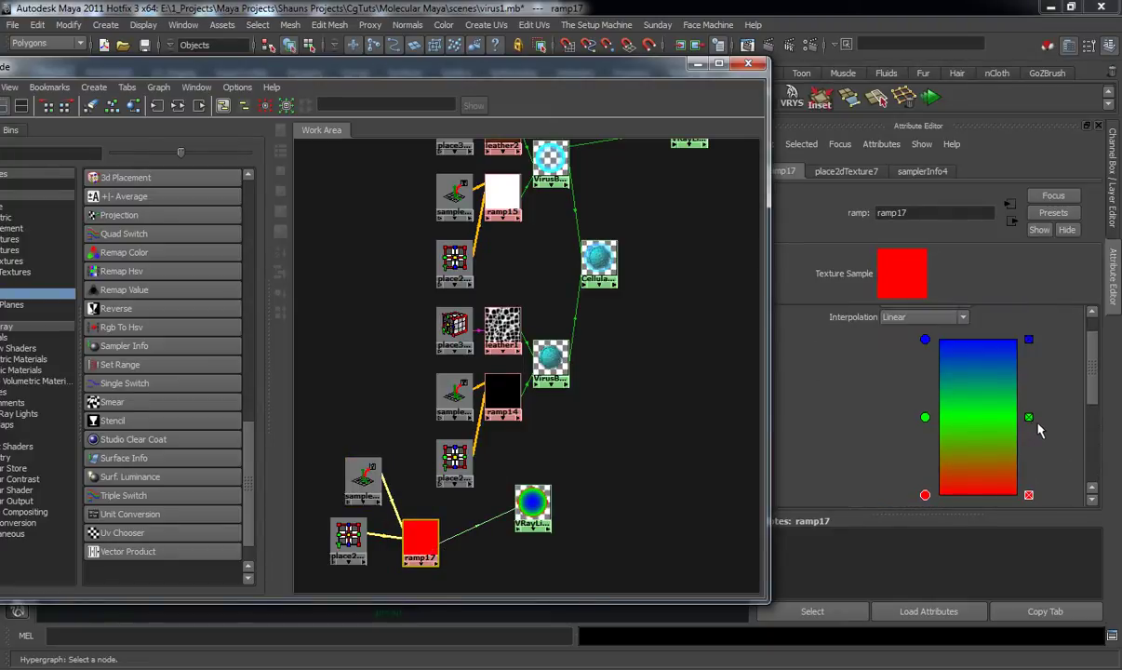
{"action": "left_click", "coordinate": [1028, 417]}
{"action": "scroll", "coordinate": [1104, 413], "scroll_direction": "down", "scroll_amount": 1}
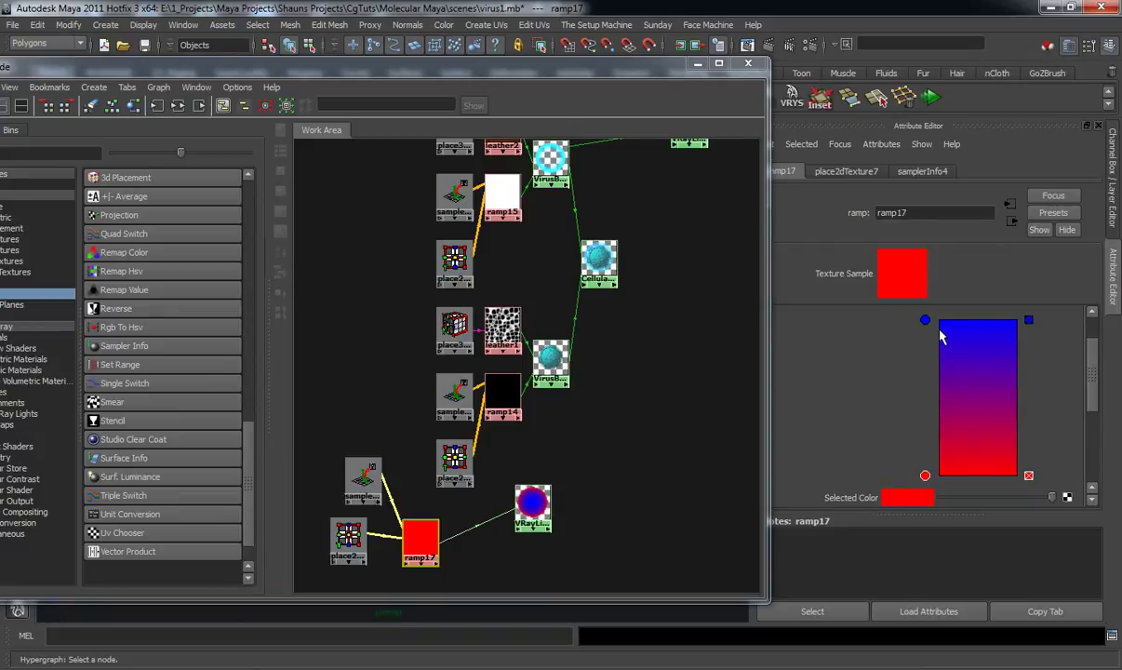
{"action": "left_click_drag", "start_coordinate": [925, 320], "coordinate": [942, 443]}
Recolor the red entry of ramp17 to a pinkish red and swap its order with the blue entry near the ramp's base.
{"action": "left_click", "coordinate": [927, 476]}
{"action": "scroll", "coordinate": [1069, 477], "scroll_direction": "down", "scroll_amount": 1}
{"action": "left_click", "coordinate": [919, 454]}
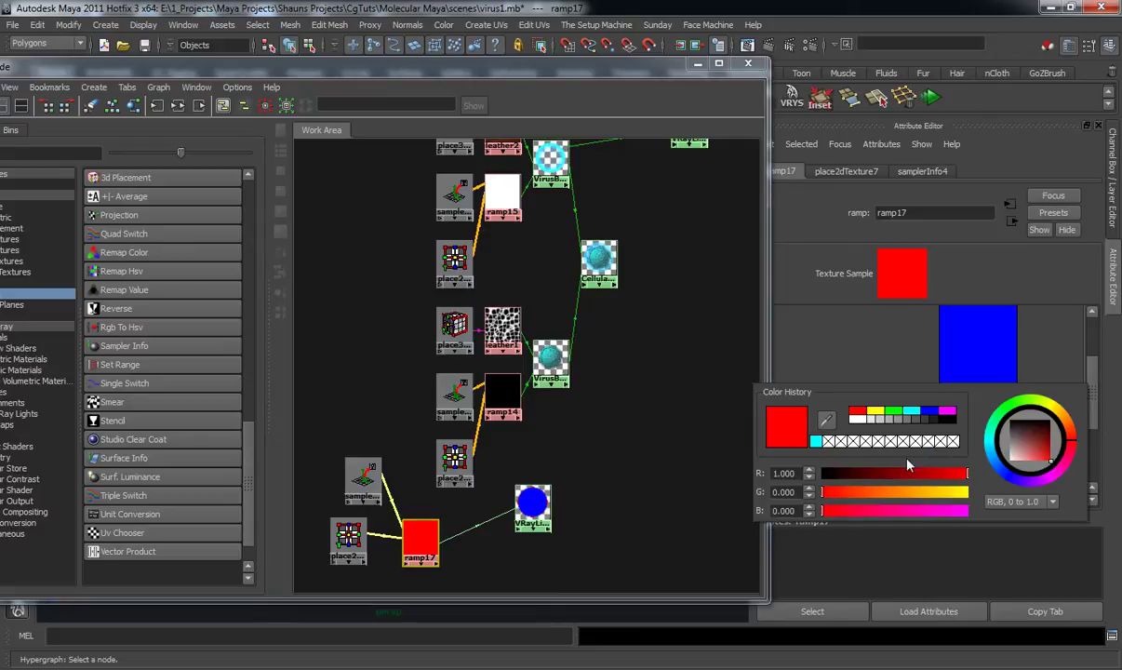
{"action": "left_click", "coordinate": [1035, 505]}
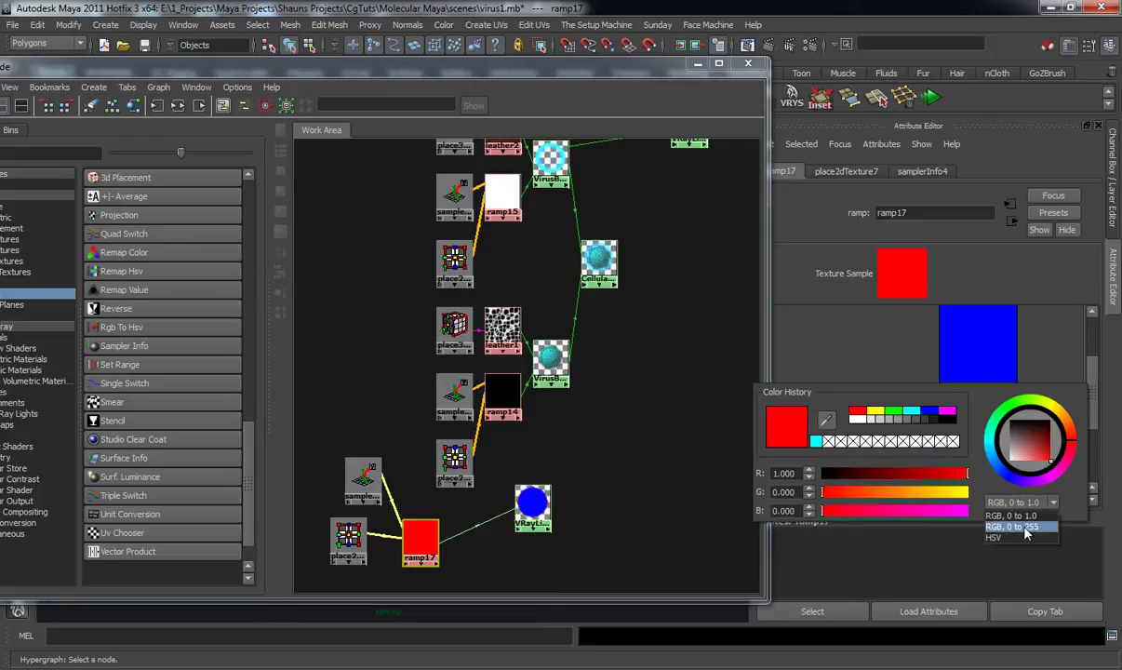
{"action": "left_click", "coordinate": [1026, 527]}
{"action": "left_click_drag", "start_coordinate": [967, 480], "coordinate": [946, 512]}
{"action": "middle_click_drag", "start_coordinate": [654, 426], "coordinate": [617, 445], "text": "alt"}
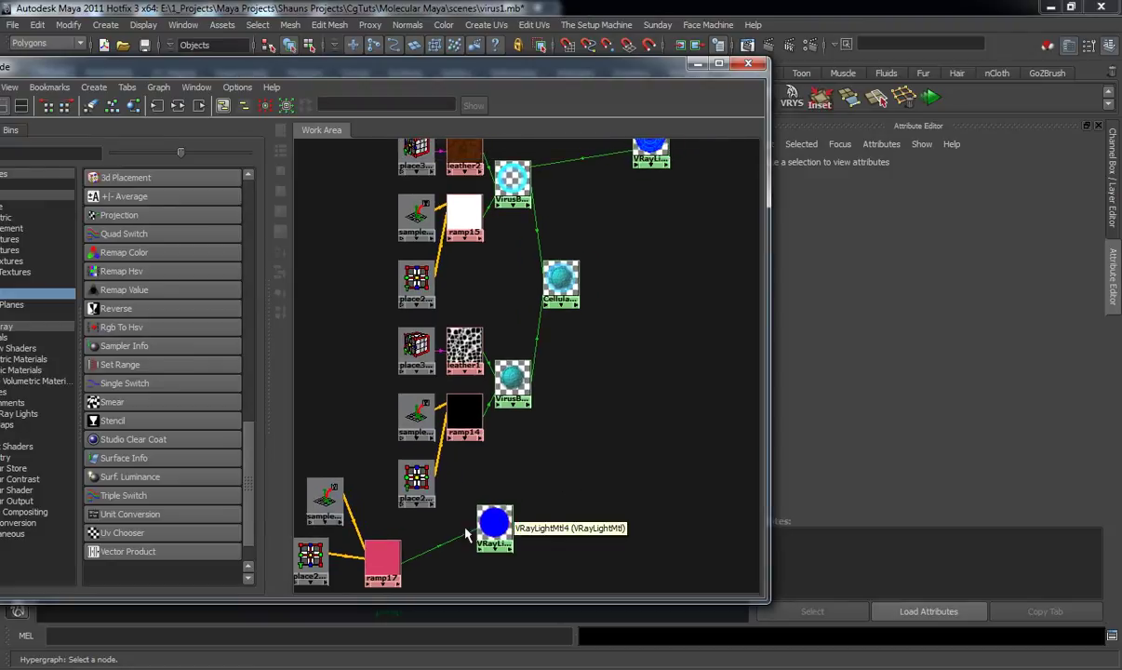
{"action": "left_click_drag", "start_coordinate": [925, 395], "coordinate": [930, 429]}
Connect VRayLightMtl4 to the Self-Illumination of VirusBaseColor1.
{"action": "middle_click_drag", "start_coordinate": [644, 432], "coordinate": [598, 434], "text": "alt"}
{"action": "left_click", "coordinate": [457, 421]}
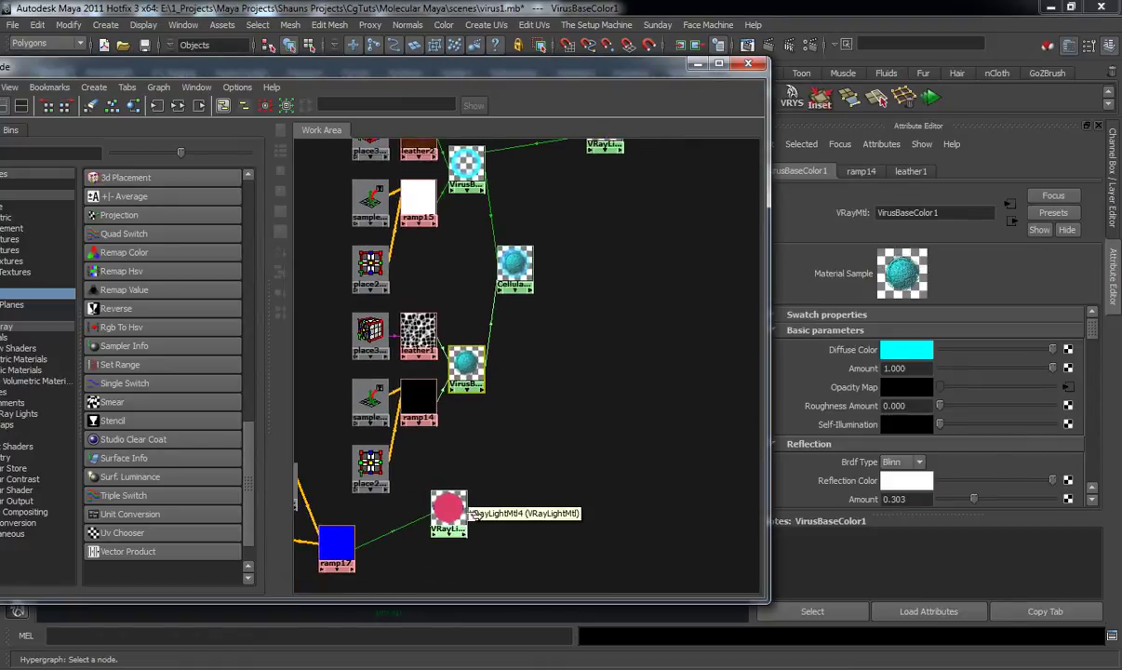
{"action": "middle_click_drag", "start_coordinate": [826, 434], "coordinate": [833, 426]}
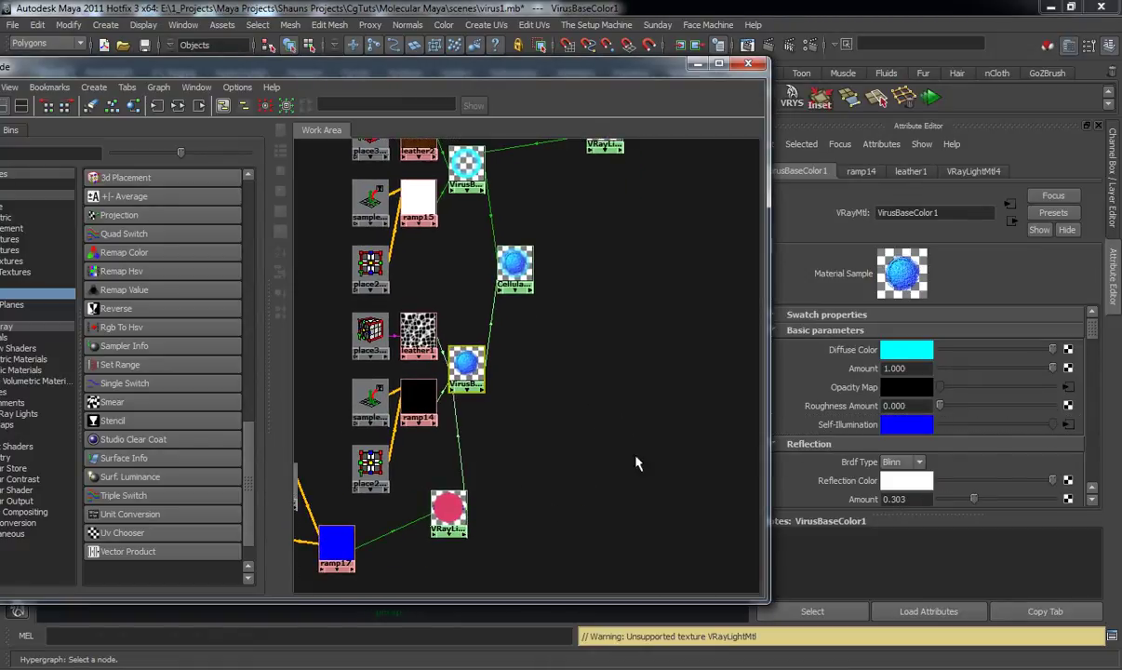
Recolor the pink entry of ramp17 to pure red and place it at position 0.090, just above the blue entry.
{"action": "scroll", "coordinate": [557, 359], "scroll_direction": "up", "scroll_amount": 5}
{"action": "middle_click_drag", "start_coordinate": [565, 346], "coordinate": [642, 314], "text": "alt"}
{"action": "scroll", "coordinate": [569, 361], "scroll_direction": "up", "scroll_amount": 1}
{"action": "middle_click_drag", "start_coordinate": [589, 420], "coordinate": [608, 338], "text": "alt"}
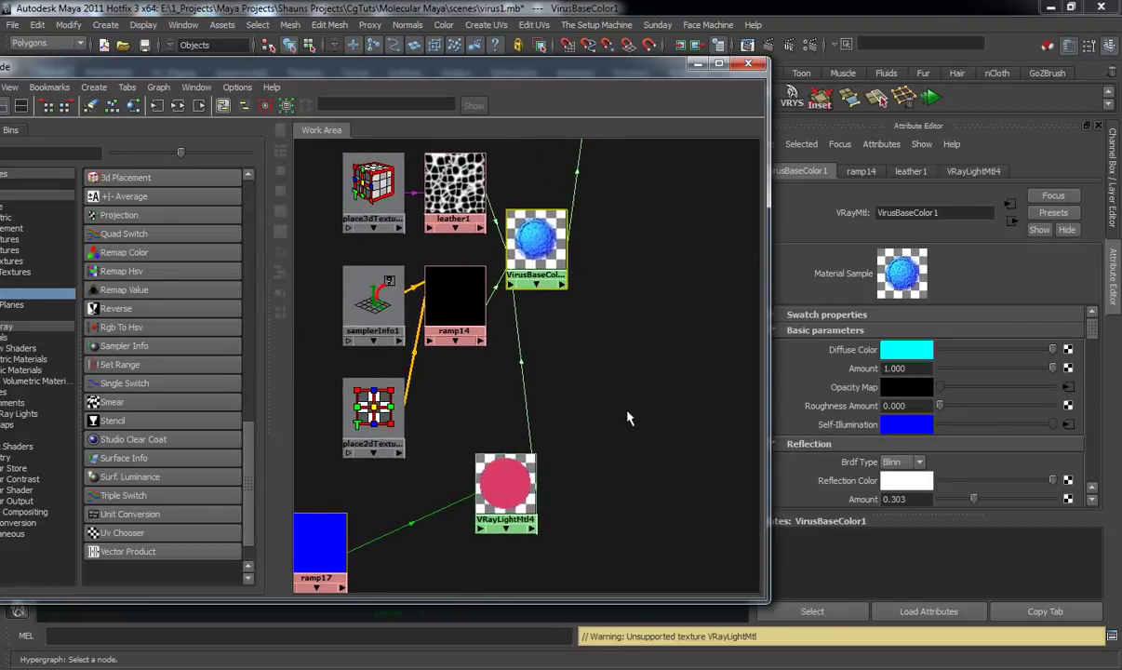
{"action": "left_click", "coordinate": [335, 549]}
{"action": "mouse_move", "coordinate": [928, 429]}
{"action": "left_mouse_down"}
{"action": "mouse_move", "coordinate": [931, 400]}
{"action": "mouse_move", "coordinate": [925, 458]}
{"action": "mouse_move", "coordinate": [924, 407]}
{"action": "mouse_move", "coordinate": [912, 445]}
{"action": "left_mouse_up"}
{"action": "left_click", "coordinate": [925, 429]}
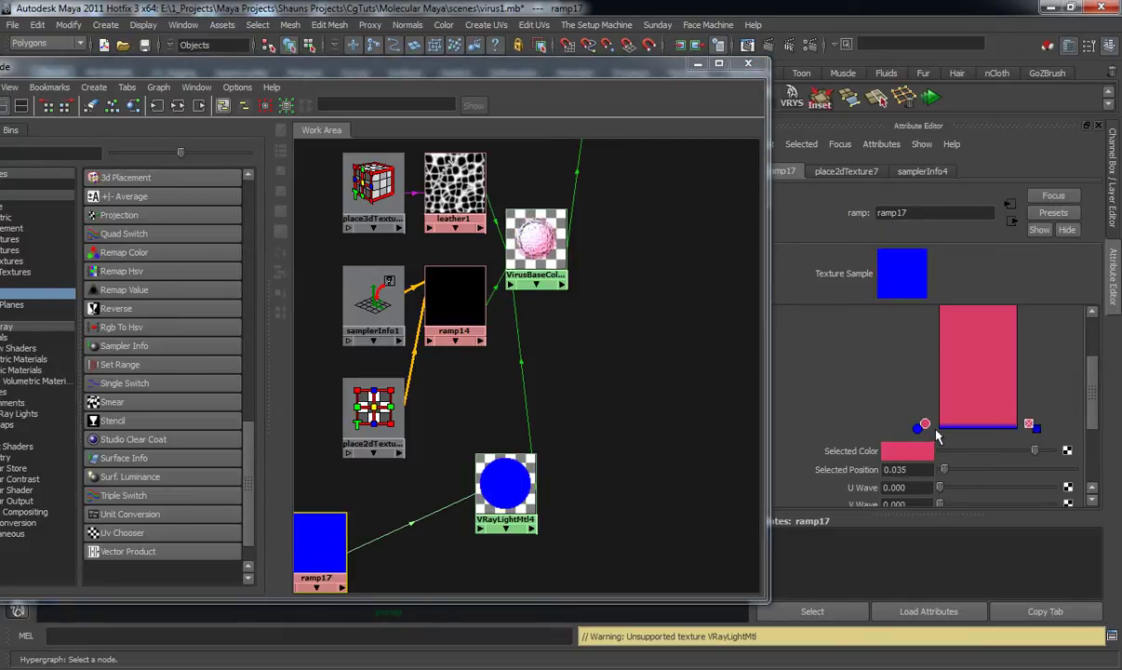
{"action": "left_click", "coordinate": [916, 455]}
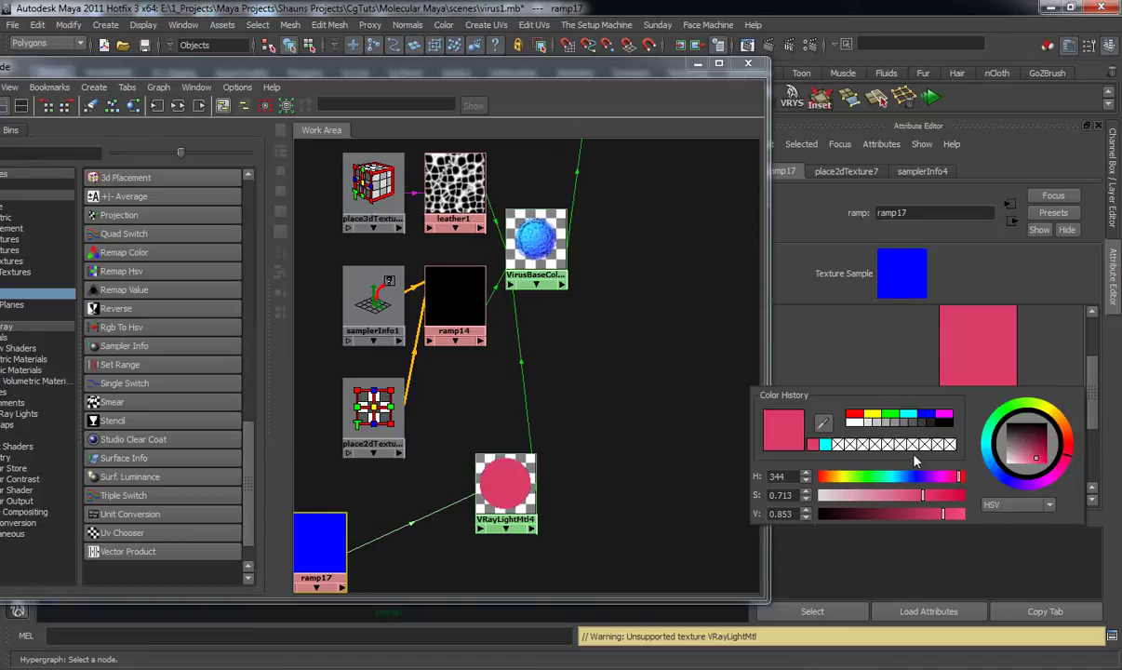
{"action": "left_click", "coordinate": [855, 415]}
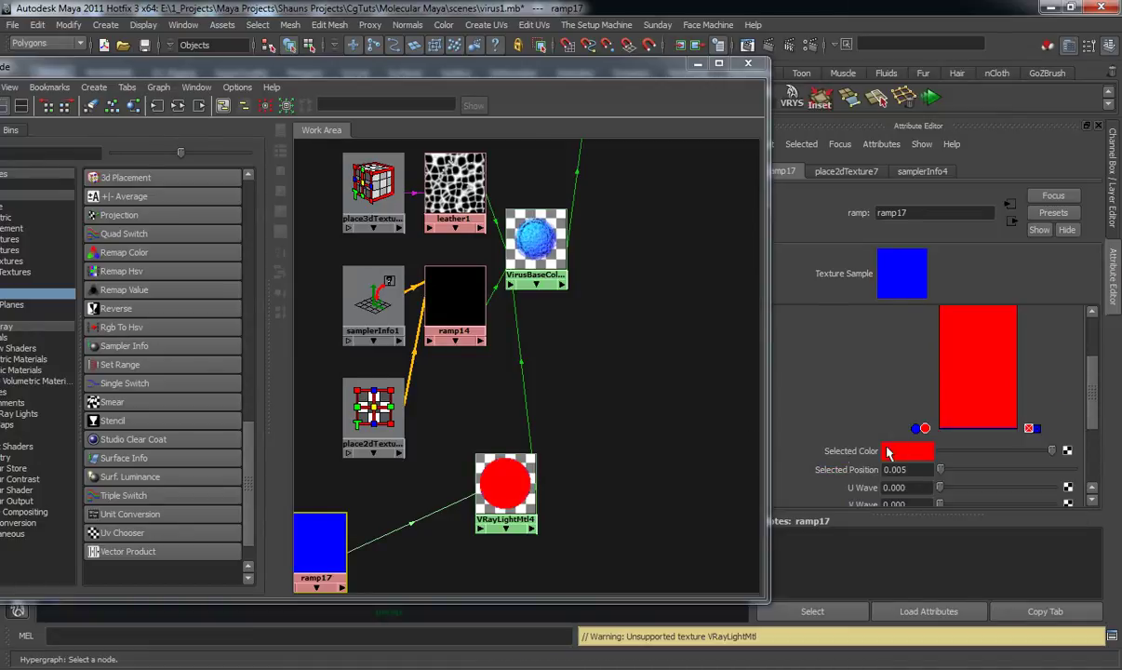
{"action": "left_click_drag", "start_coordinate": [920, 429], "coordinate": [932, 421]}
{"action": "left_click", "coordinate": [926, 430]}
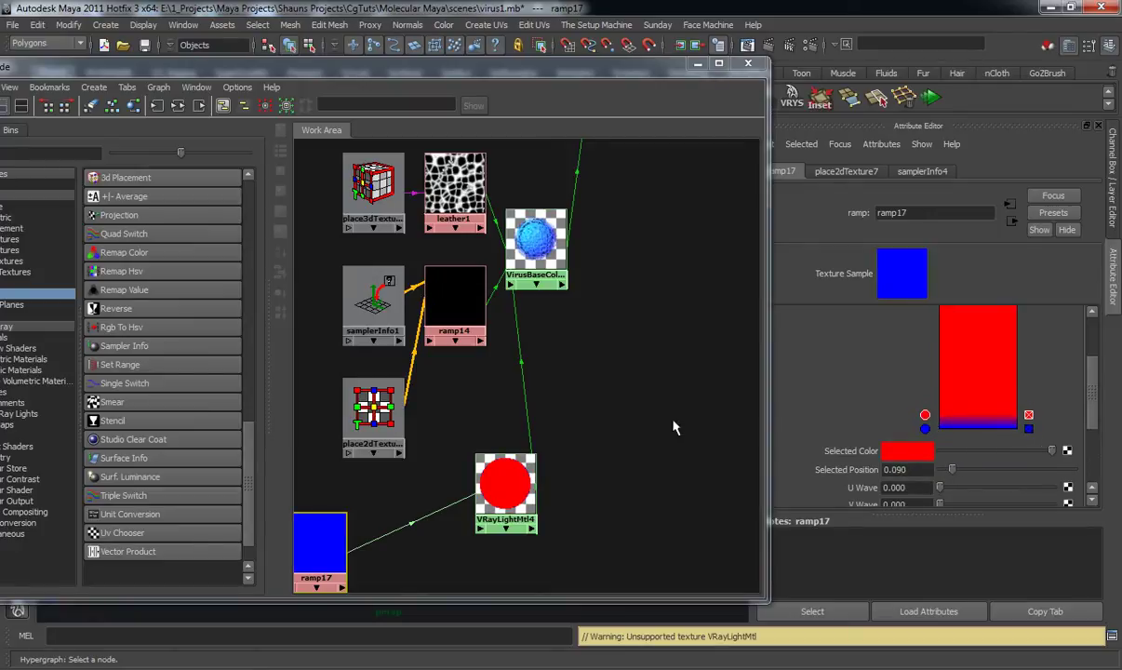
Adjust the Blend Amount of Coat Material 0 slightly on CellularShader.
{"action": "scroll", "coordinate": [675, 425], "scroll_direction": "down", "scroll_amount": 1}
{"action": "middle_click_drag", "start_coordinate": [669, 321], "coordinate": [620, 538], "text": "alt"}
{"action": "scroll", "coordinate": [653, 426], "scroll_direction": "up", "scroll_amount": 1}
{"action": "middle_click_drag", "start_coordinate": [659, 406], "coordinate": [591, 478], "text": "alt"}
{"action": "scroll", "coordinate": [539, 438], "scroll_direction": "up", "scroll_amount": 3}
{"action": "middle_click_drag", "start_coordinate": [570, 431], "coordinate": [605, 402], "text": "alt"}
{"action": "left_click", "coordinate": [526, 388]}
{"action": "mouse_move", "coordinate": [994, 424]}
{"action": "left_mouse_down"}
{"action": "mouse_move", "coordinate": [909, 423]}
{"action": "mouse_move", "coordinate": [1022, 434]}
{"action": "mouse_move", "coordinate": [998, 435]}
{"action": "left_mouse_up"}
Render the virus with V-Ray to check the shader, and move the render window aside.
{"action": "scroll", "coordinate": [594, 481], "scroll_direction": "down", "scroll_amount": 1}
{"action": "middle_click_drag", "start_coordinate": [594, 483], "coordinate": [640, 290], "text": "alt"}
{"action": "middle_click_drag", "start_coordinate": [598, 445], "coordinate": [657, 260], "text": "alt"}
{"action": "middle_click_drag", "start_coordinate": [604, 421], "coordinate": [646, 257], "text": "alt"}
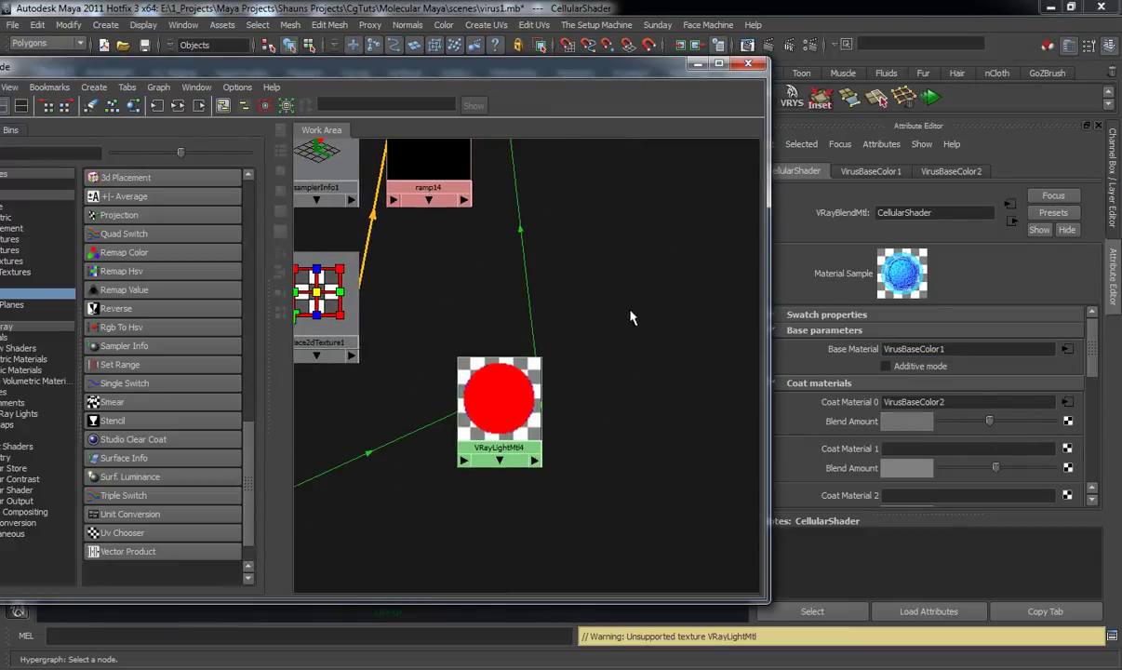
{"action": "scroll", "coordinate": [618, 337], "scroll_direction": "down", "scroll_amount": 3}
{"action": "middle_click_drag", "start_coordinate": [620, 349], "coordinate": [601, 418], "text": "alt"}
{"action": "right_click_drag", "start_coordinate": [601, 419], "coordinate": [594, 383], "text": "alt"}
{"action": "left_click_drag", "start_coordinate": [1121, 235], "coordinate": [574, 136]}
{"action": "left_click", "coordinate": [363, 171]}
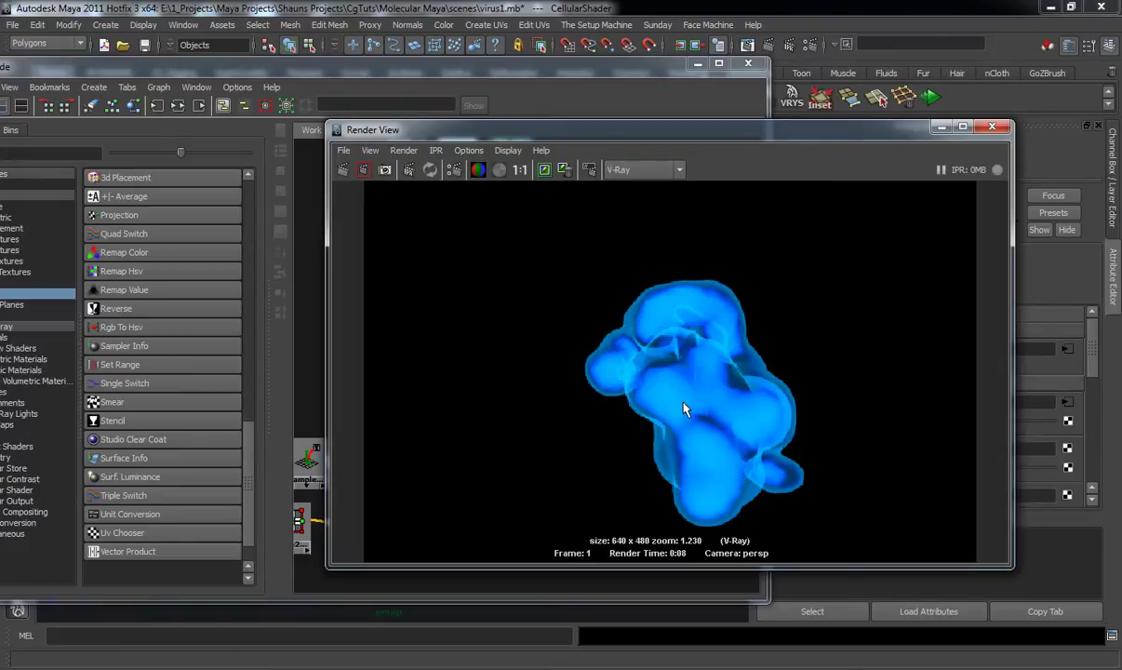
{"action": "left_click_drag", "start_coordinate": [780, 131], "coordinate": [1121, 179]}
Move the red entry of ramp17 to position 0.110 and recolor it magenta.
{"action": "middle_click_drag", "start_coordinate": [569, 454], "coordinate": [511, 393], "text": "alt"}
{"action": "left_click", "coordinate": [321, 479]}
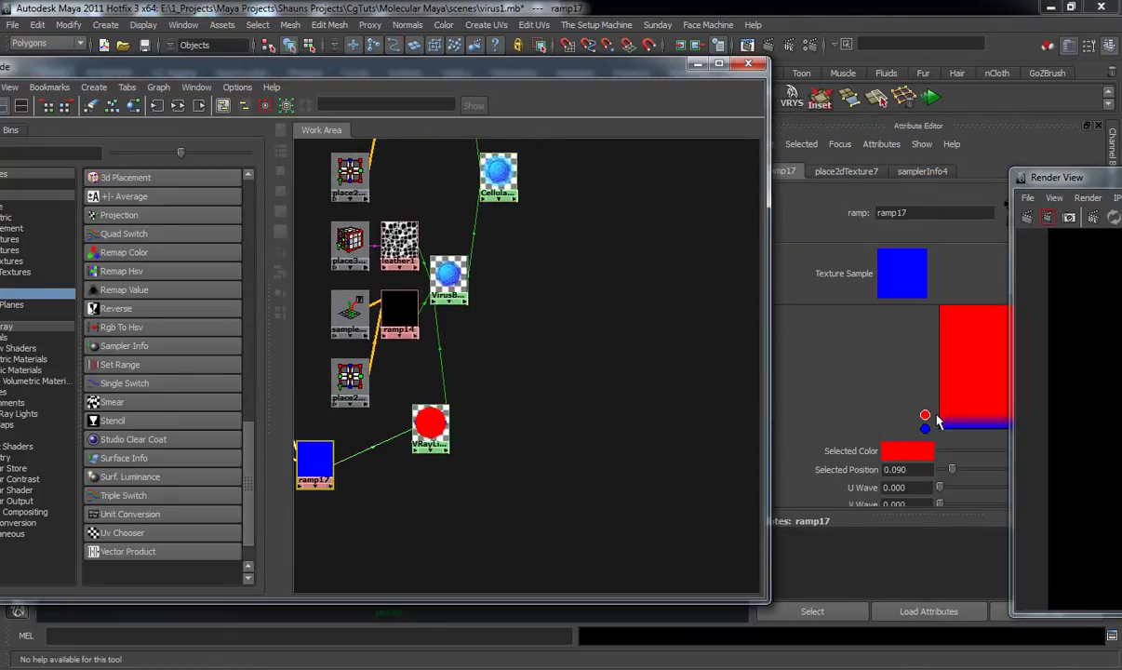
{"action": "left_click_drag", "start_coordinate": [940, 428], "coordinate": [936, 425]}
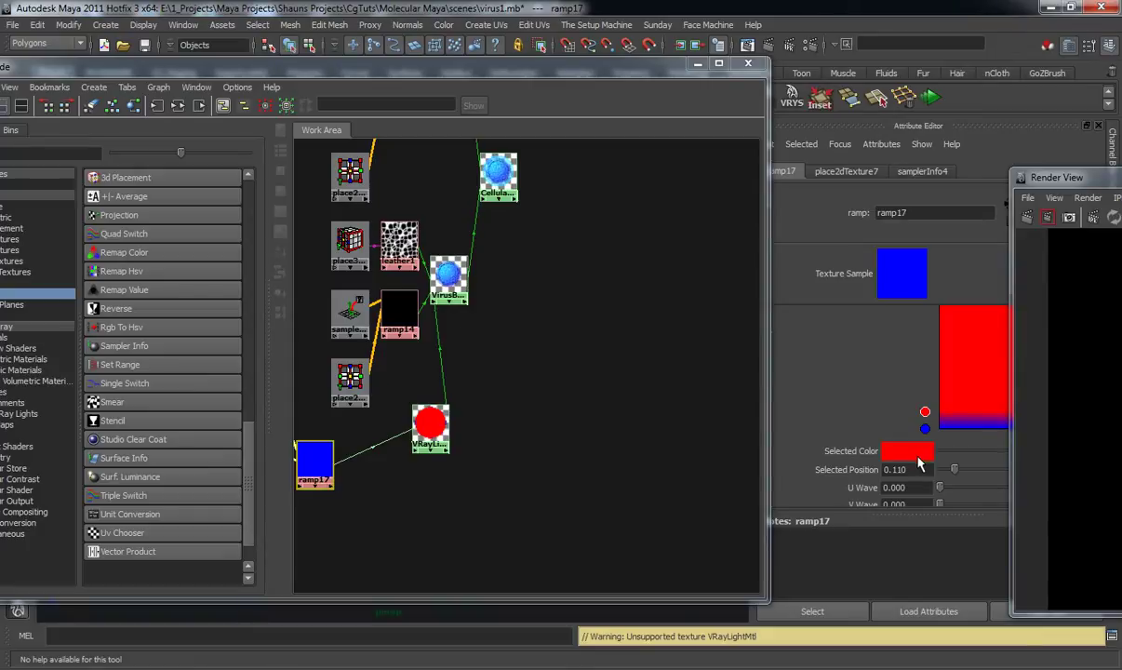
{"action": "left_click", "coordinate": [910, 452]}
{"action": "left_click_drag", "start_coordinate": [1084, 177], "coordinate": [1121, 170]}
{"action": "left_click", "coordinate": [926, 459]}
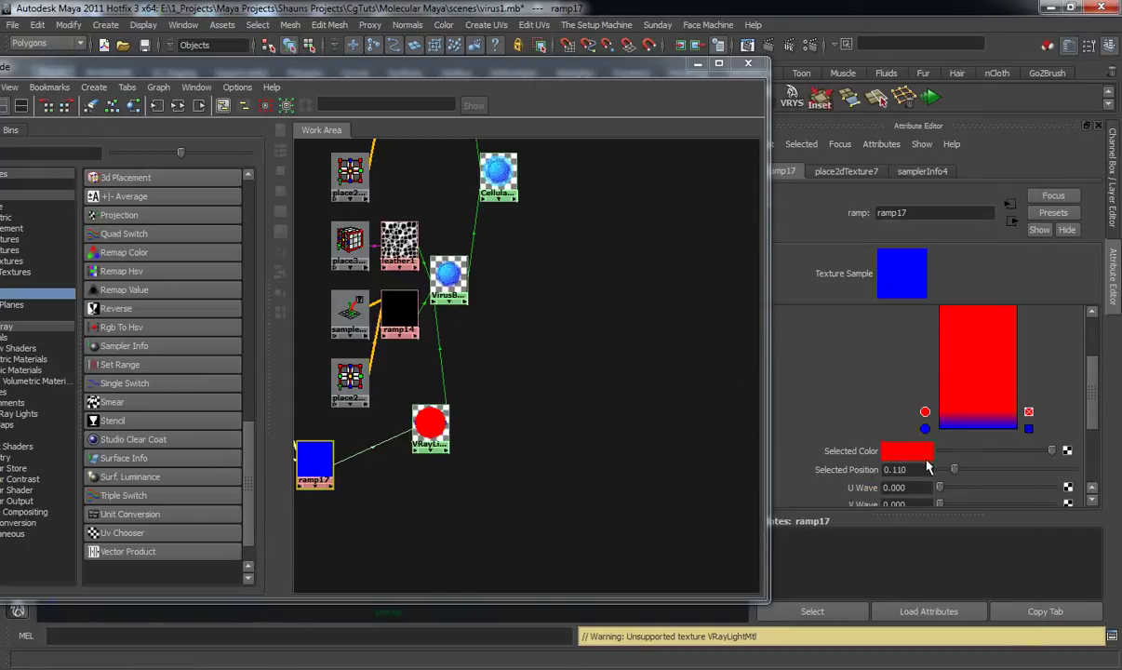
{"action": "left_click", "coordinate": [907, 451]}
{"action": "left_click", "coordinate": [939, 410]}
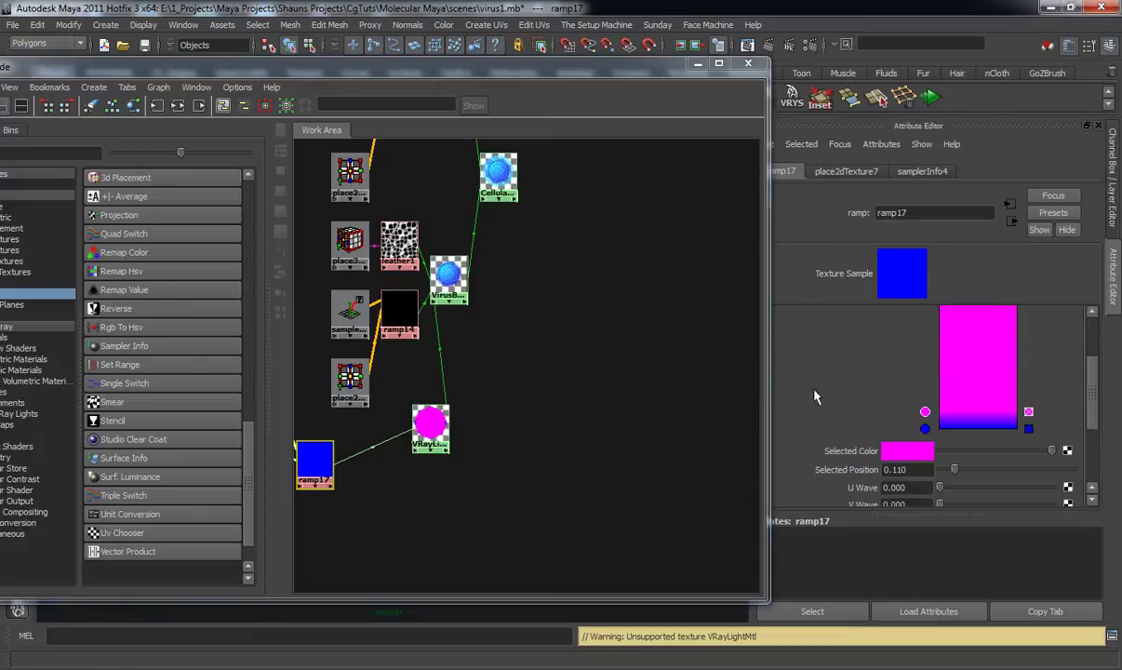
Move the magenta entry of ramp17 down to position 0.000 and inspect the CellularShader swatch.
{"action": "left_click_drag", "start_coordinate": [925, 413], "coordinate": [935, 450]}
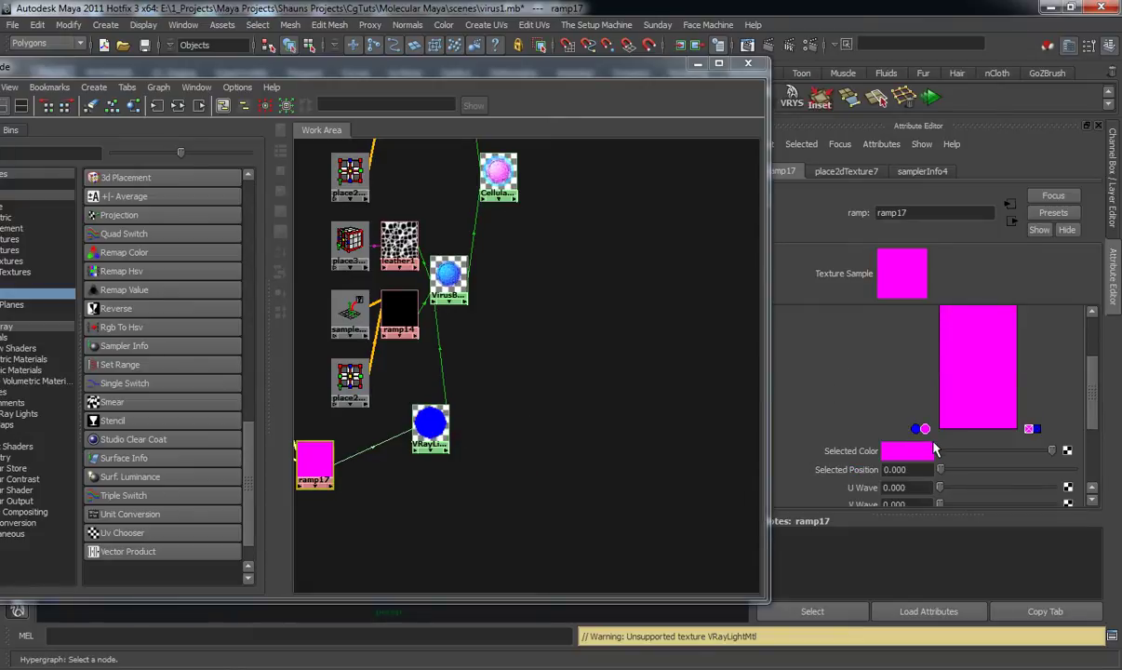
{"action": "middle_click_drag", "start_coordinate": [547, 317], "coordinate": [535, 434], "text": "alt"}
{"action": "scroll", "coordinate": [531, 363], "scroll_direction": "up", "scroll_amount": 7}
{"action": "middle_click_drag", "start_coordinate": [531, 302], "coordinate": [597, 398], "text": "alt"}
{"action": "scroll", "coordinate": [598, 403], "scroll_direction": "up", "scroll_amount": 2}
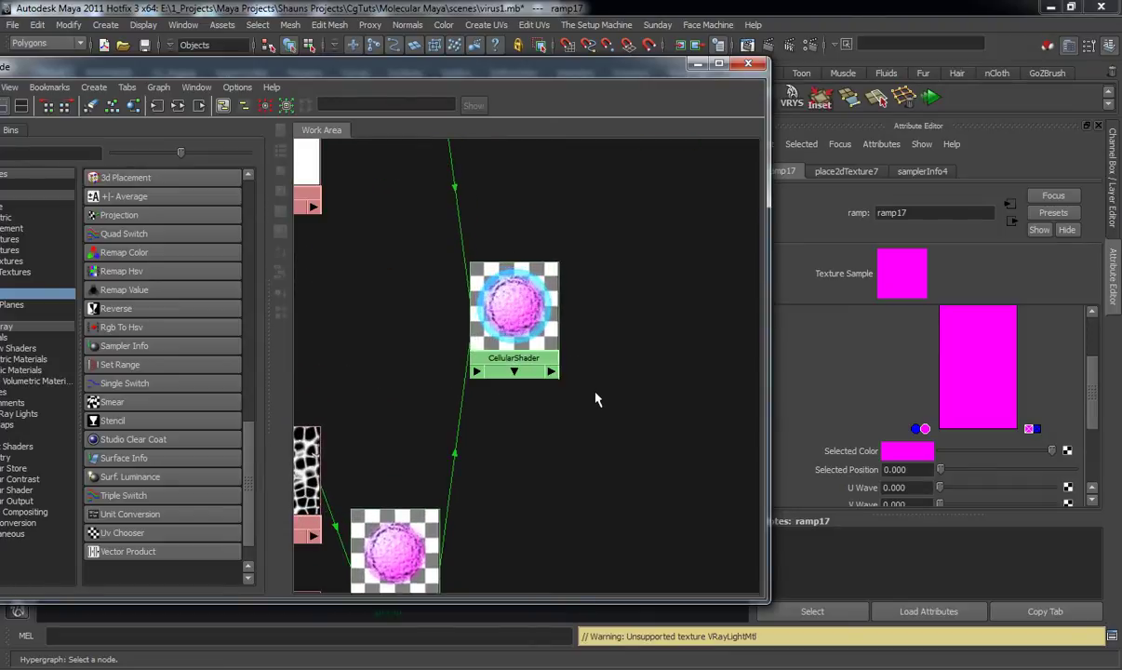
Add alternating blue and magenta entries up ramp17, including blue at position 0.605 and magenta at 0.750.
{"action": "left_click", "coordinate": [918, 428]}
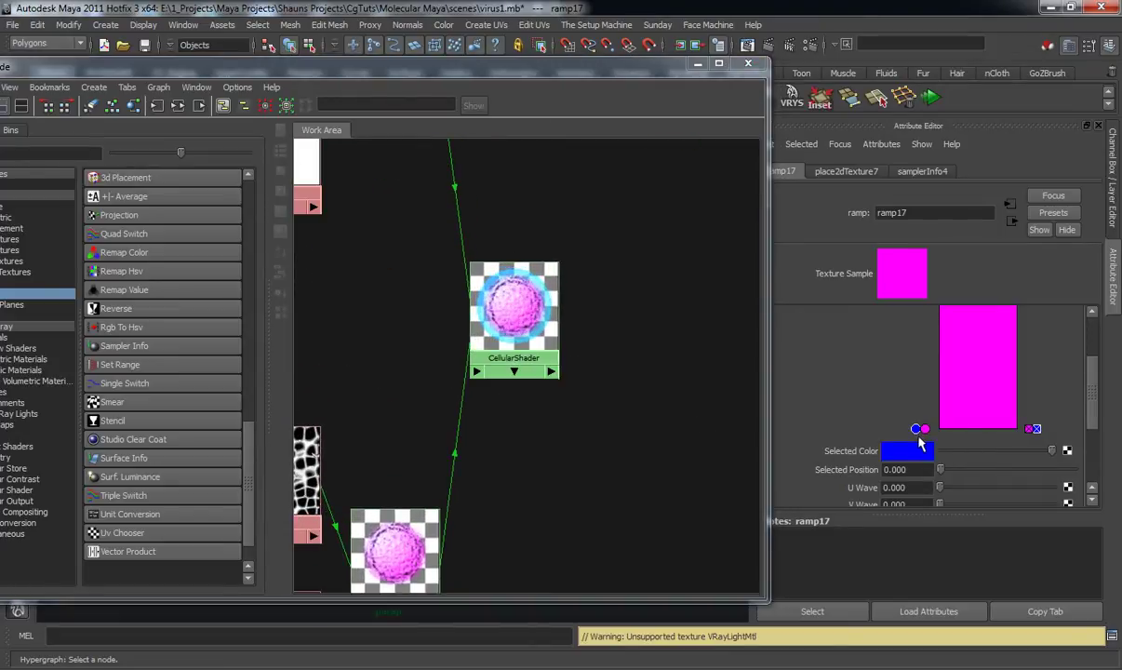
{"action": "left_click_drag", "start_coordinate": [919, 431], "coordinate": [972, 365]}
{"action": "left_click_drag", "start_coordinate": [925, 420], "coordinate": [931, 451]}
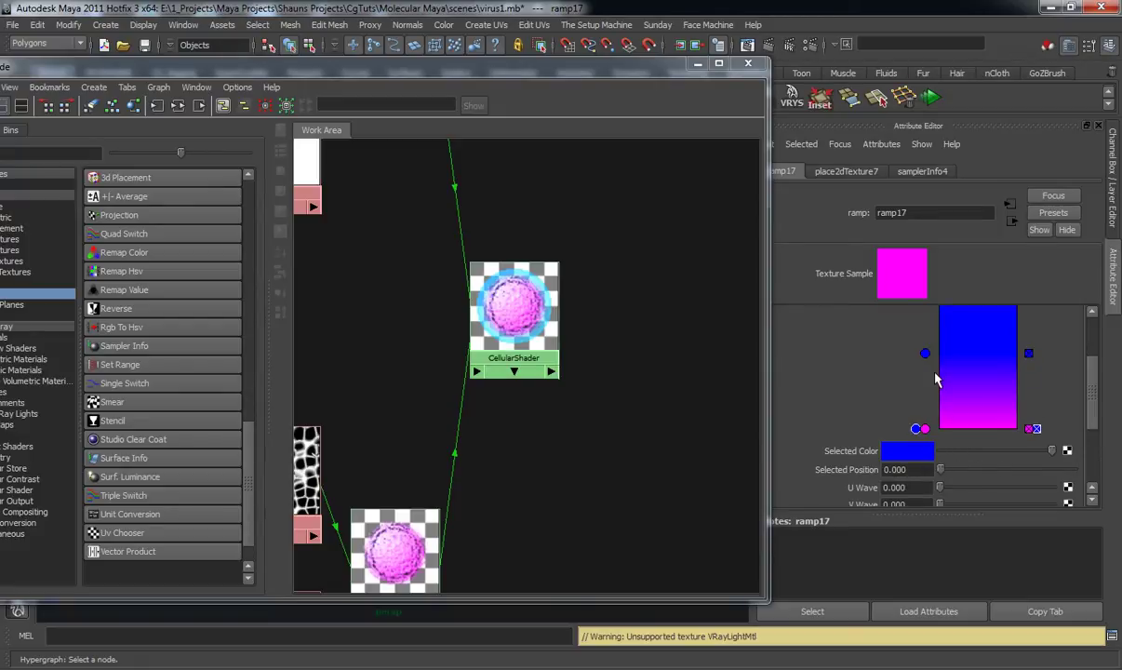
{"action": "left_click_drag", "start_coordinate": [927, 357], "coordinate": [963, 401]}
{"action": "scroll", "coordinate": [964, 406], "scroll_direction": "up", "scroll_amount": 3}
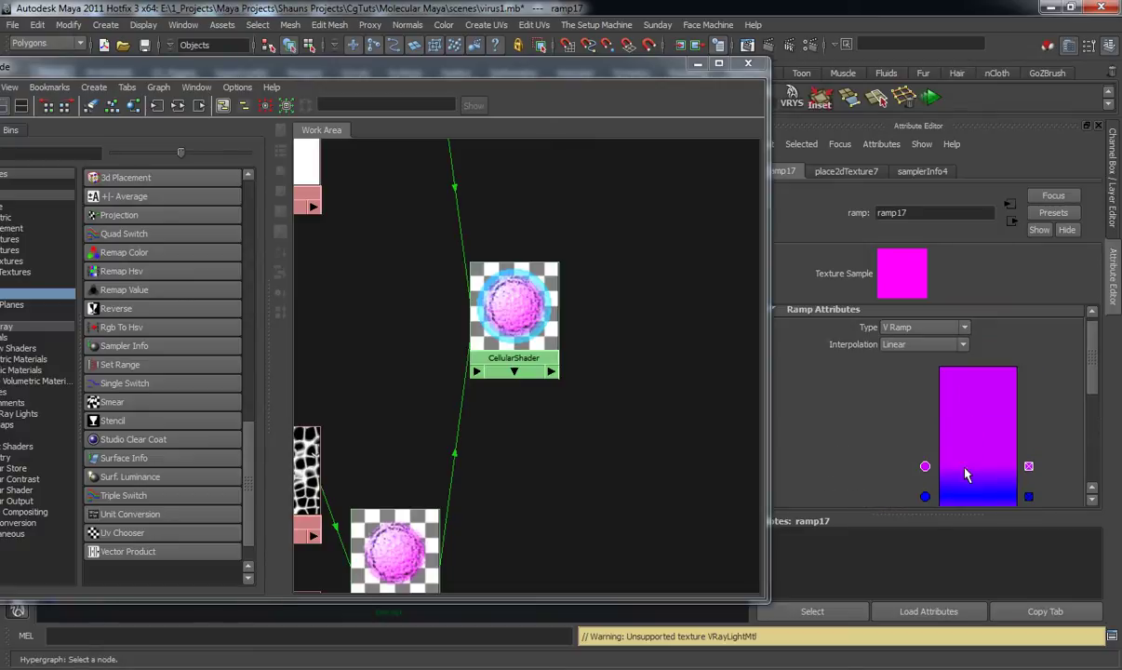
{"action": "left_click", "coordinate": [966, 428]}
{"action": "scroll", "coordinate": [966, 442], "scroll_direction": "down", "scroll_amount": 3}
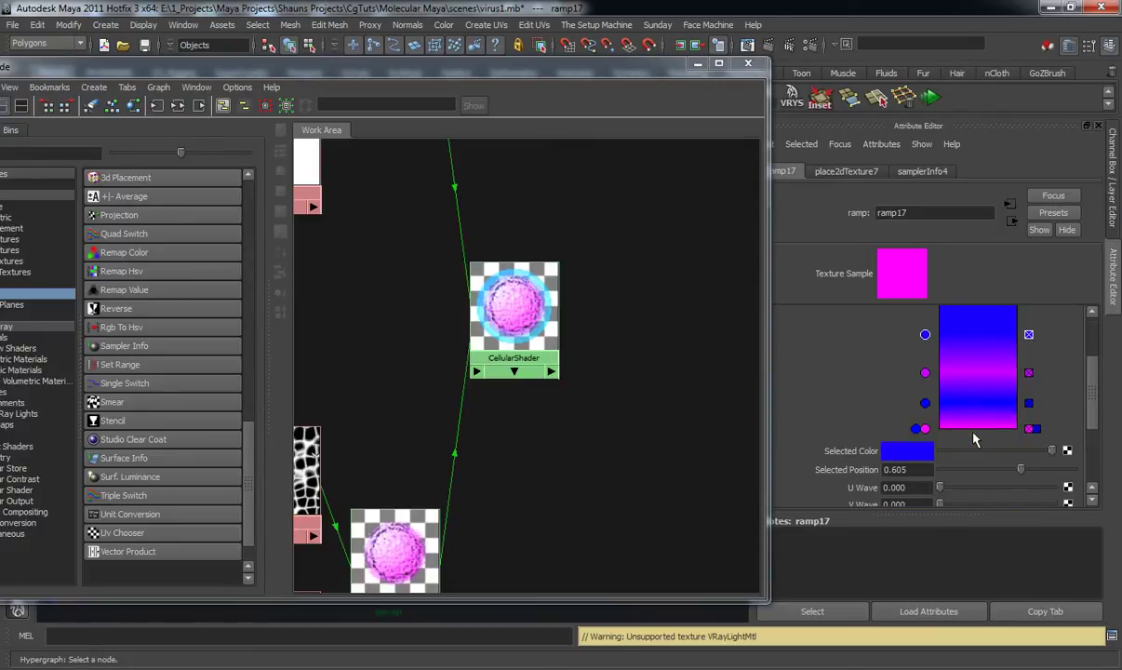
{"action": "left_click_drag", "start_coordinate": [954, 366], "coordinate": [971, 324]}
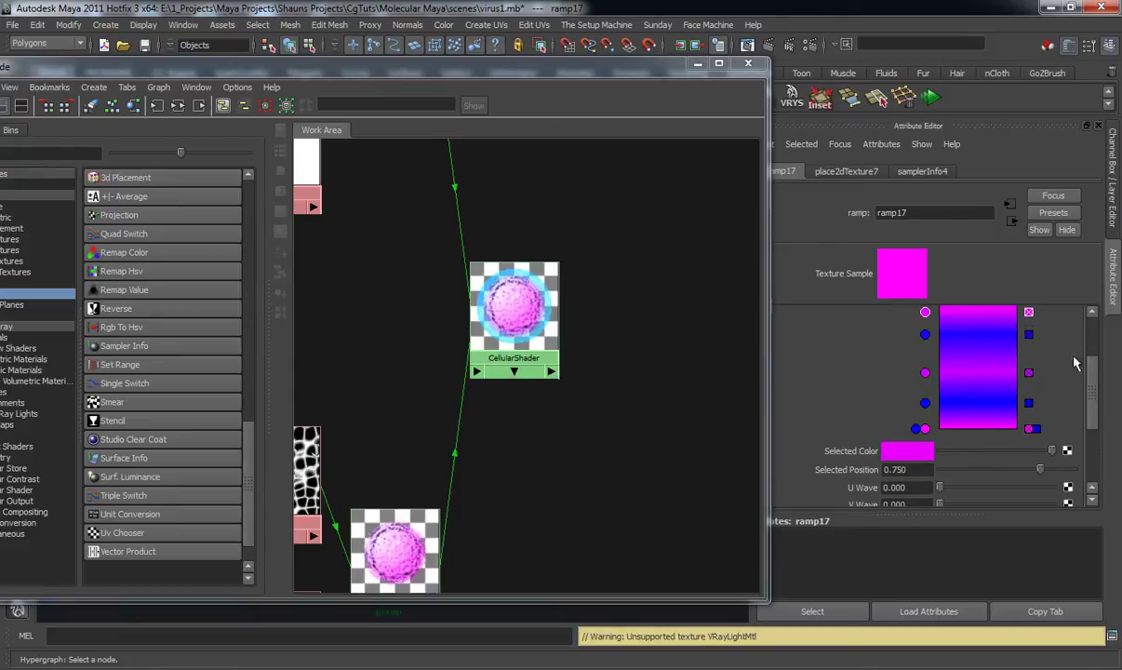
Move the uppermost magenta entry of ramp17 close to the ramp's upper end and raise the blue entry beneath it.
{"action": "scroll", "coordinate": [1000, 361], "scroll_direction": "down", "scroll_amount": 1}
{"action": "scroll", "coordinate": [1006, 361], "scroll_direction": "up", "scroll_amount": 3}
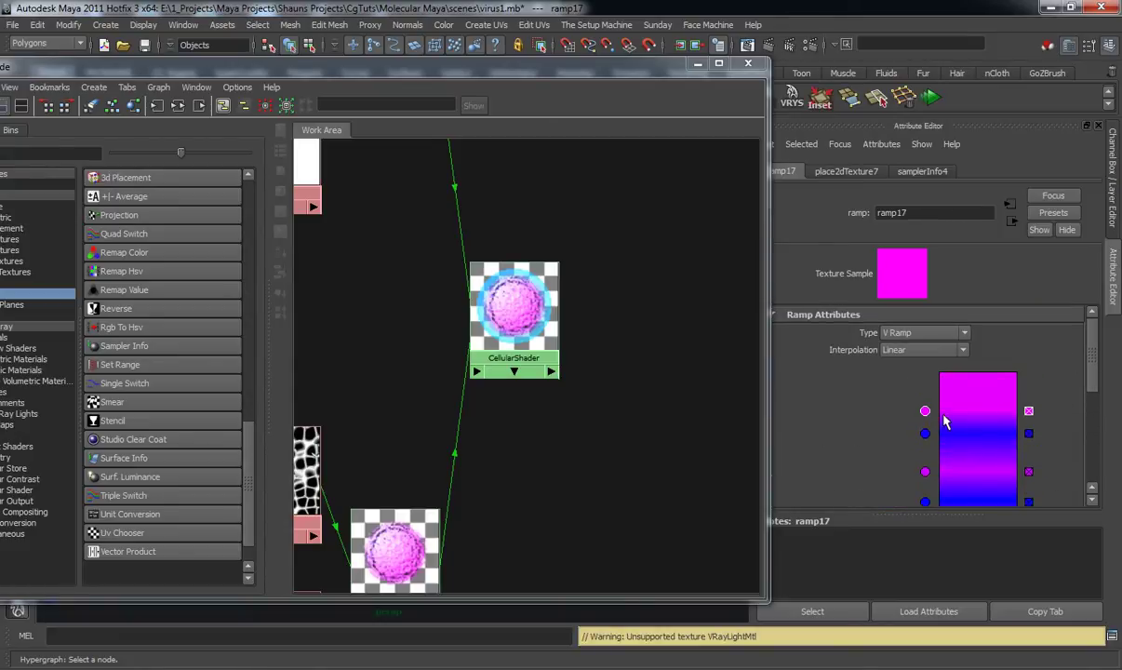
{"action": "left_click_drag", "start_coordinate": [936, 392], "coordinate": [936, 387]}
{"action": "left_click_drag", "start_coordinate": [931, 433], "coordinate": [936, 426]}
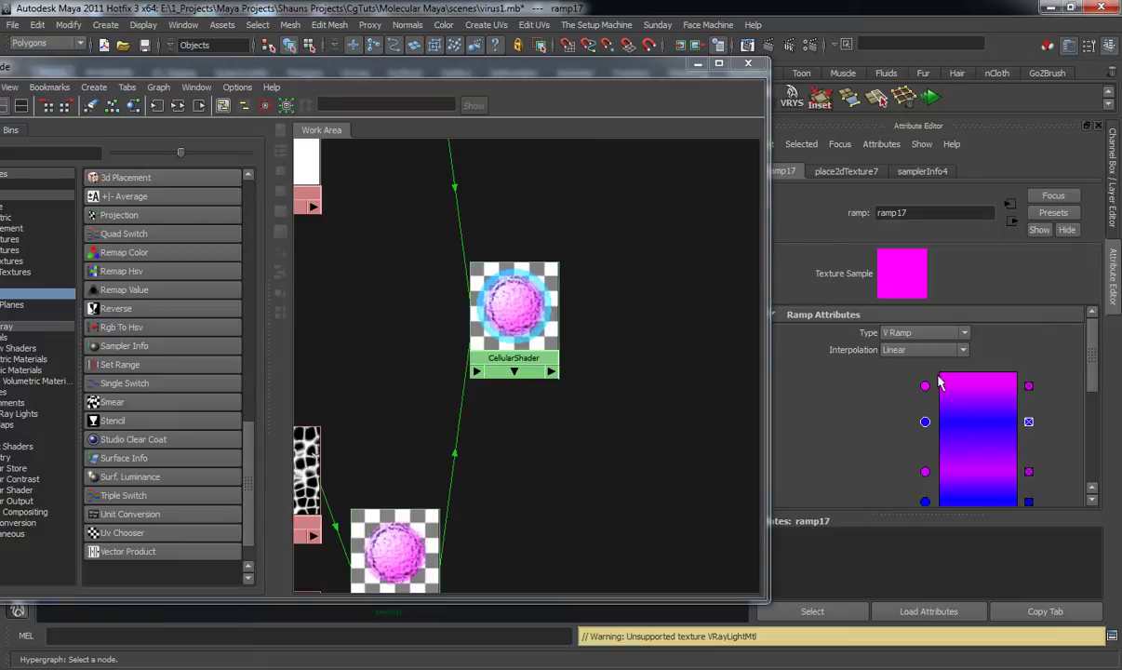
Set ramp17's noise to 0.545 and its noise frequency to 0.607.
{"action": "left_click", "coordinate": [886, 350]}
{"action": "left_click", "coordinate": [857, 385]}
{"action": "scroll", "coordinate": [861, 428], "scroll_direction": "down", "scroll_amount": 1}
{"action": "scroll", "coordinate": [861, 419], "scroll_direction": "down", "scroll_amount": 2}
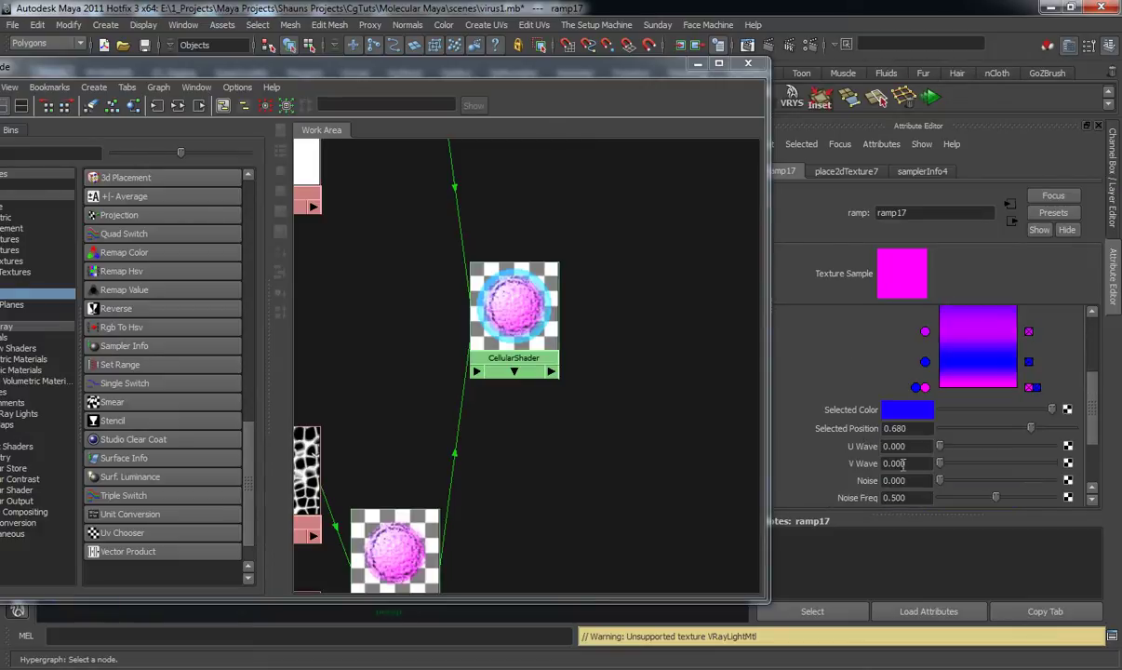
{"action": "scroll", "coordinate": [943, 502], "scroll_direction": "down", "scroll_amount": 1}
{"action": "left_click_drag", "start_coordinate": [940, 433], "coordinate": [1008, 451]}
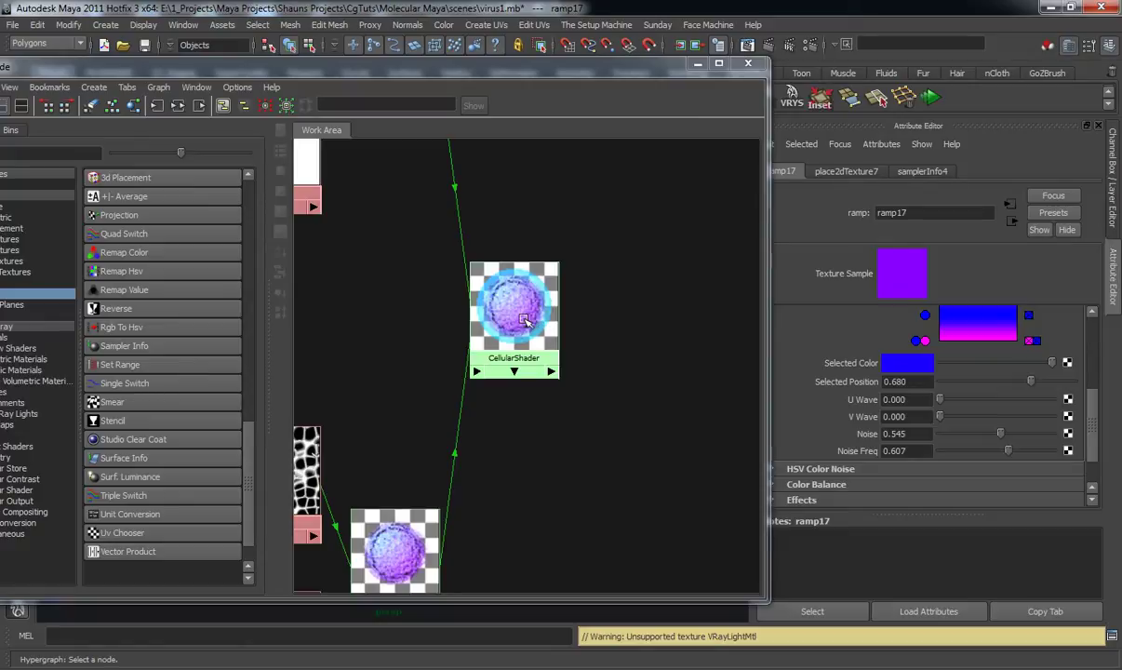
Set ramp17's U wave to 0.124 and its V wave to 0.034.
{"action": "scroll", "coordinate": [1098, 437], "scroll_direction": "up", "scroll_amount": 2}
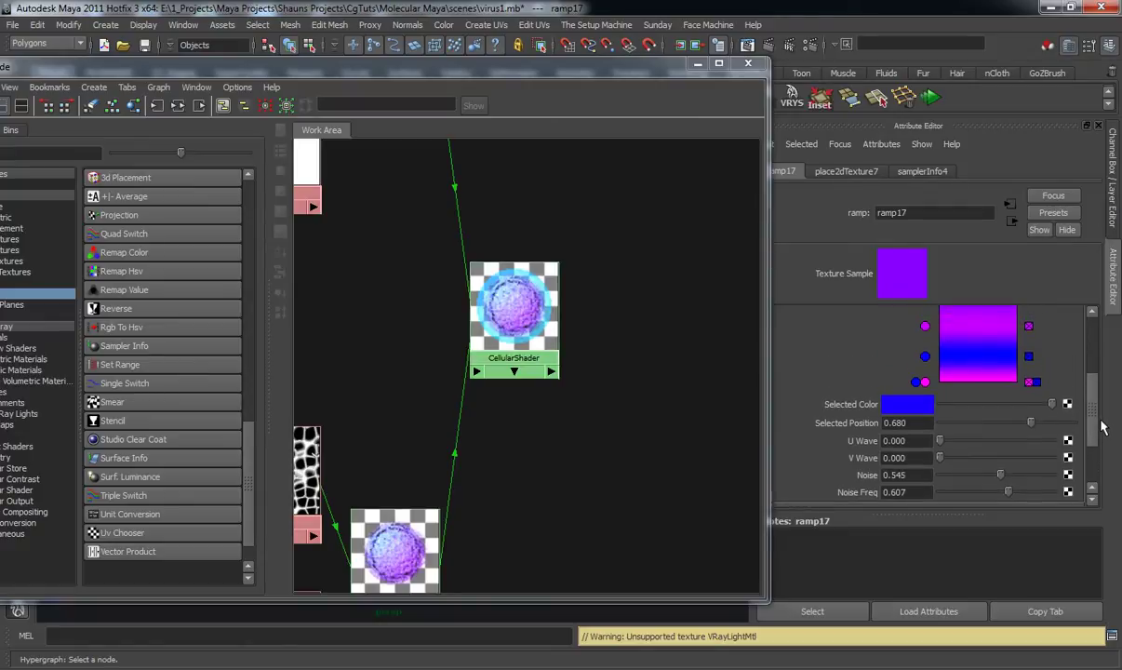
{"action": "mouse_move", "coordinate": [956, 458]}
{"action": "left_mouse_down"}
{"action": "mouse_move", "coordinate": [1016, 465]}
{"action": "mouse_move", "coordinate": [943, 467]}
{"action": "mouse_move", "coordinate": [968, 446]}
{"action": "mouse_move", "coordinate": [1022, 448]}
{"action": "mouse_move", "coordinate": [974, 457]}
{"action": "left_mouse_up"}
{"action": "scroll", "coordinate": [1048, 462], "scroll_direction": "down", "scroll_amount": 3}
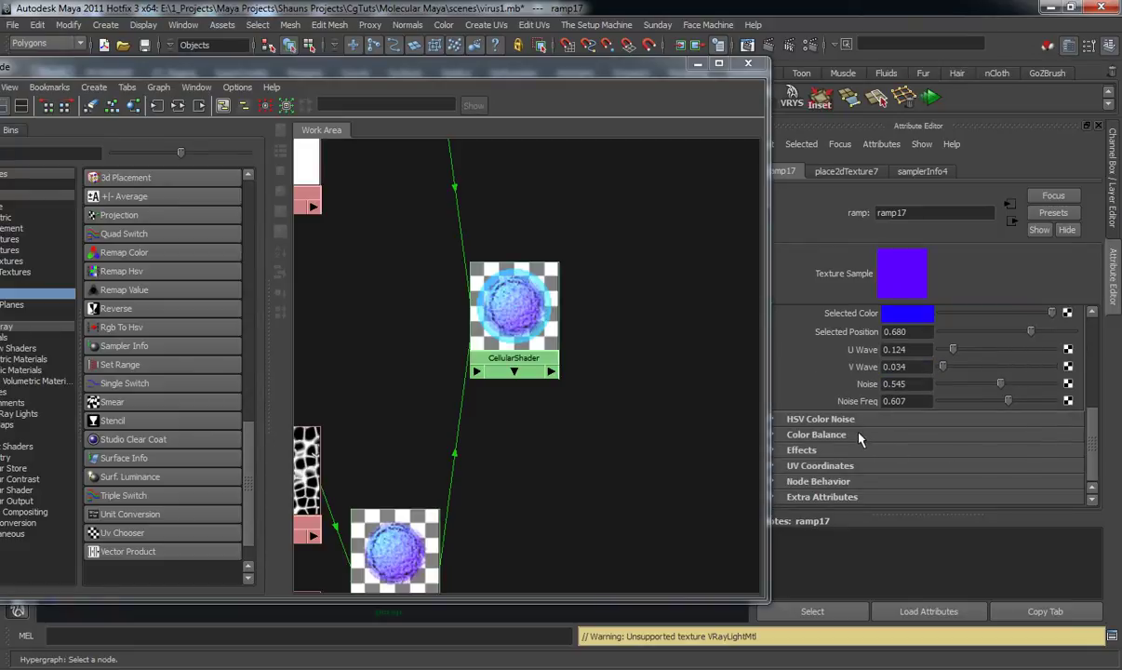
Add HSV color noise to ramp17 with hue 0.310, saturation 0.097, value 0.345 and noise frequencies 0.303, 0.441 and 0.117.
{"action": "left_click", "coordinate": [802, 391]}
{"action": "left_click_drag", "start_coordinate": [941, 437], "coordinate": [989, 476]}
{"action": "left_click_drag", "start_coordinate": [1104, 436], "coordinate": [1103, 448]}
{"action": "mouse_move", "coordinate": [1011, 457]}
{"action": "left_mouse_down"}
{"action": "mouse_move", "coordinate": [958, 458]}
{"action": "mouse_move", "coordinate": [998, 473]}
{"action": "left_mouse_up"}
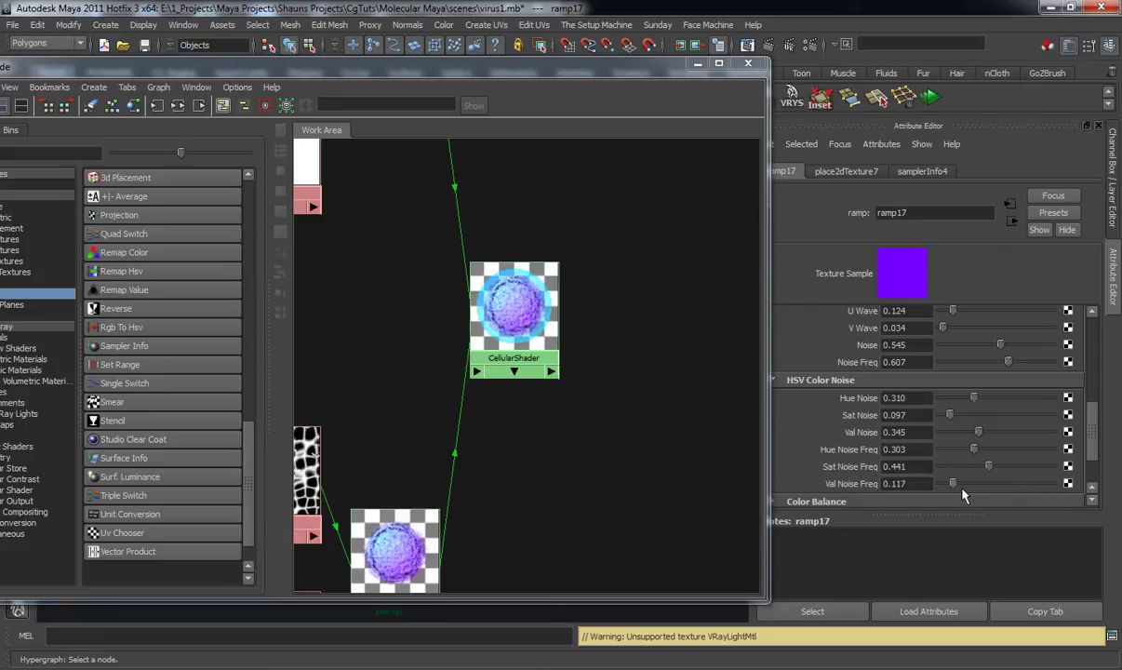
{"action": "scroll", "coordinate": [1103, 435], "scroll_direction": "up", "scroll_amount": 2}
{"action": "left_click_drag", "start_coordinate": [1101, 429], "coordinate": [1088, 404]}
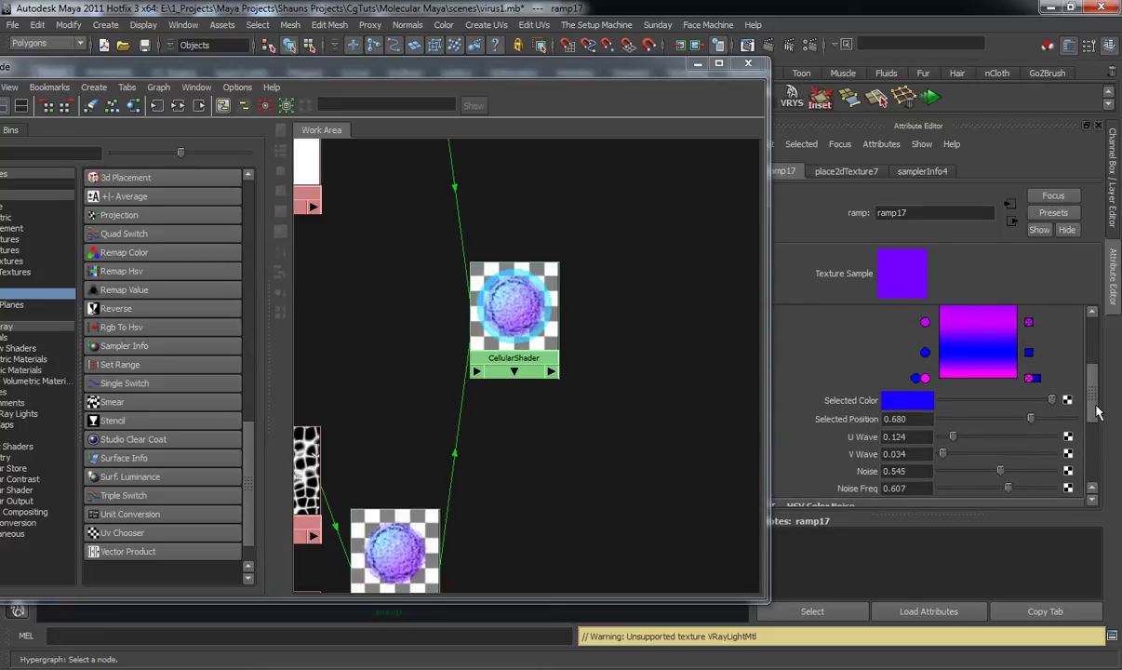
Render the virus model with V-Ray and examine its glow and color variation up close.
{"action": "key", "text": "alt+Tab"}
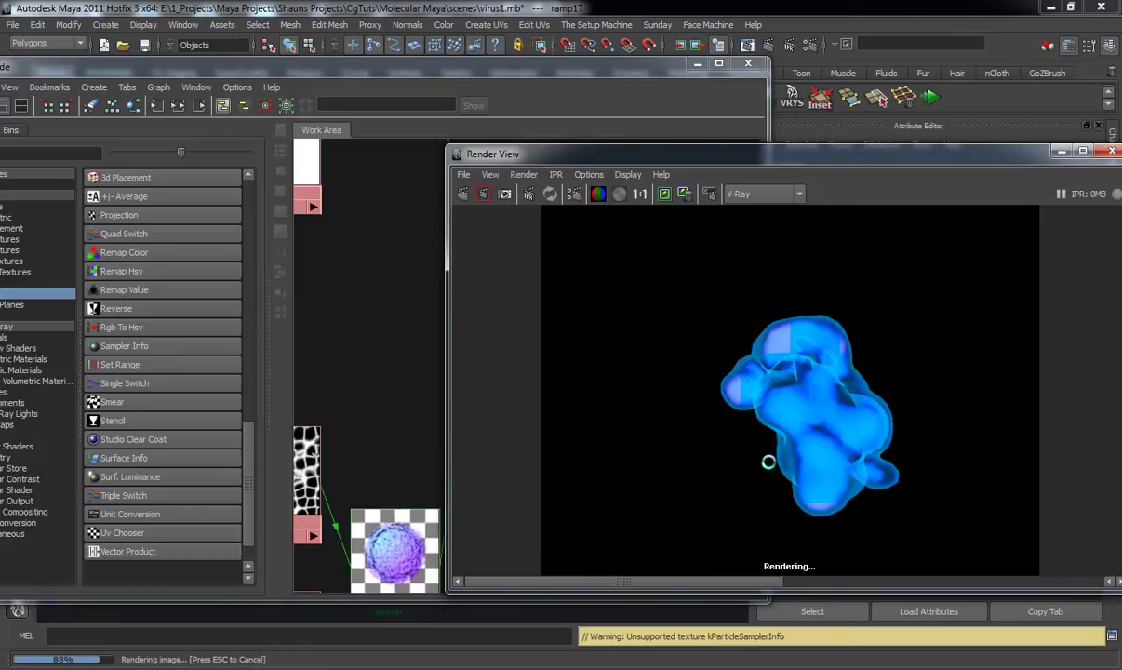
{"action": "scroll", "coordinate": [746, 446], "scroll_direction": "up", "scroll_amount": 2}
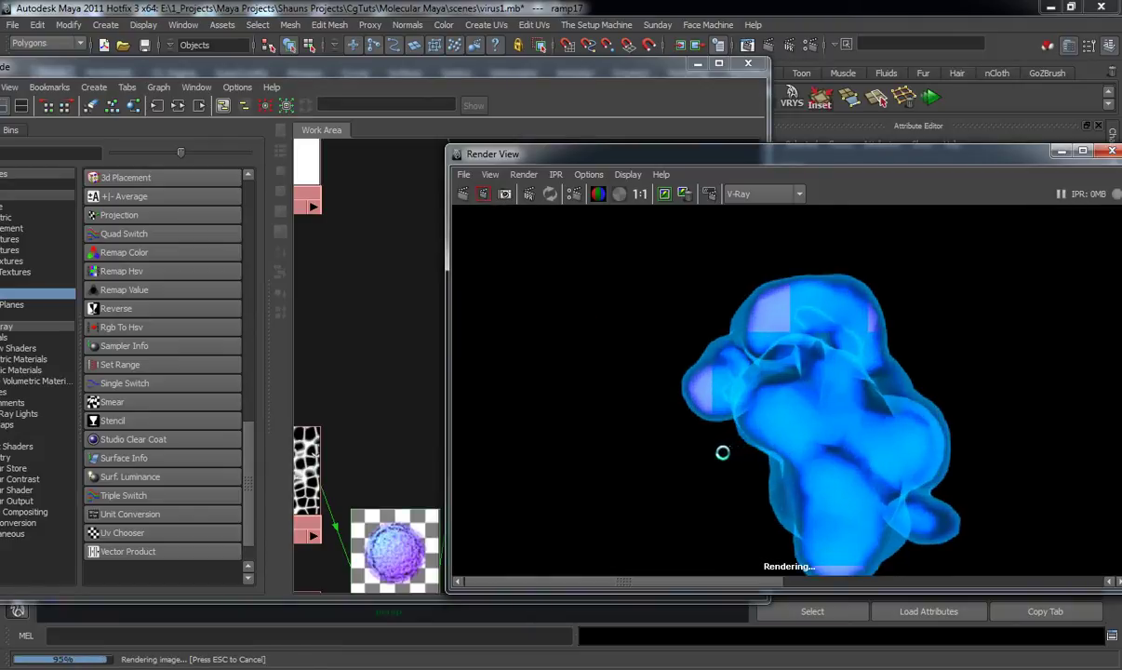
{"action": "scroll", "coordinate": [732, 467], "scroll_direction": "up", "scroll_amount": 2}
{"action": "scroll", "coordinate": [731, 468], "scroll_direction": "up", "scroll_amount": 2}
{"action": "scroll", "coordinate": [744, 465], "scroll_direction": "down", "scroll_amount": 4}
{"action": "scroll", "coordinate": [761, 466], "scroll_direction": "up", "scroll_amount": 2}
{"action": "scroll", "coordinate": [764, 463], "scroll_direction": "up", "scroll_amount": 2}
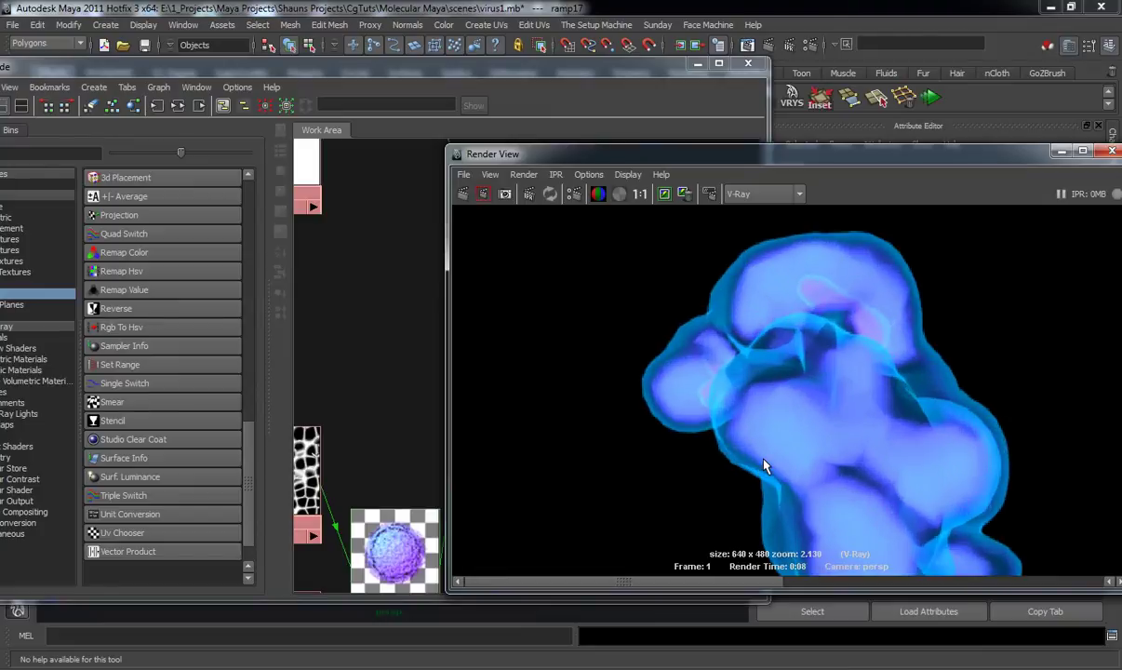
{"action": "scroll", "coordinate": [761, 461], "scroll_direction": "down", "scroll_amount": 2}
{"action": "scroll", "coordinate": [791, 430], "scroll_direction": "down", "scroll_amount": 1}
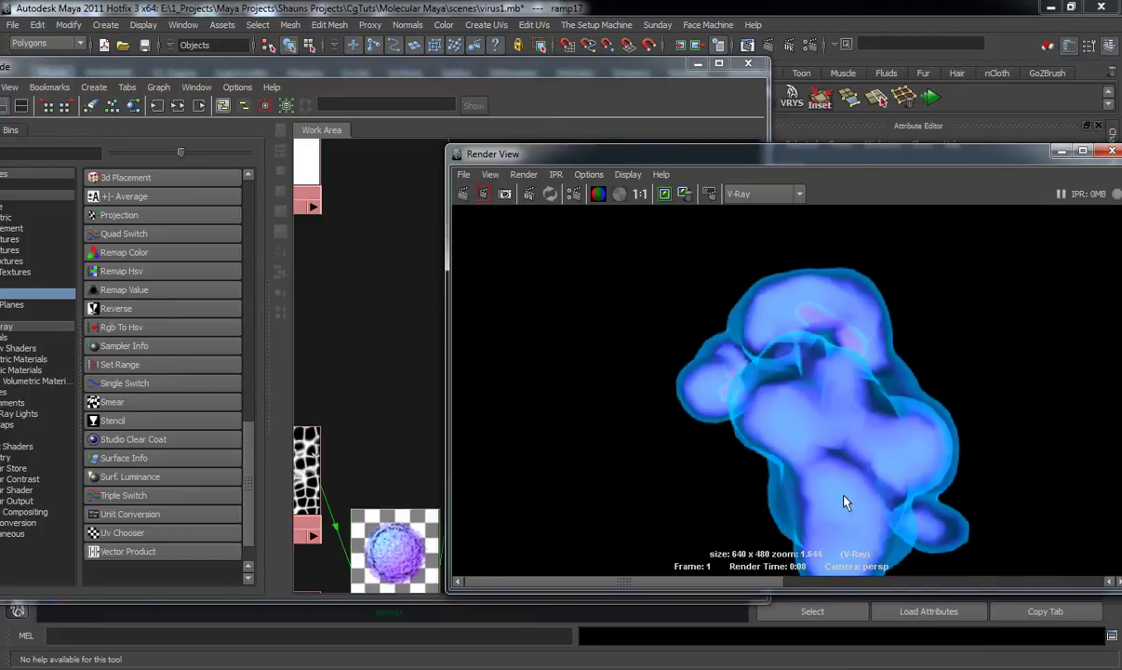
{"action": "scroll", "coordinate": [837, 503], "scroll_direction": "down", "scroll_amount": 1}
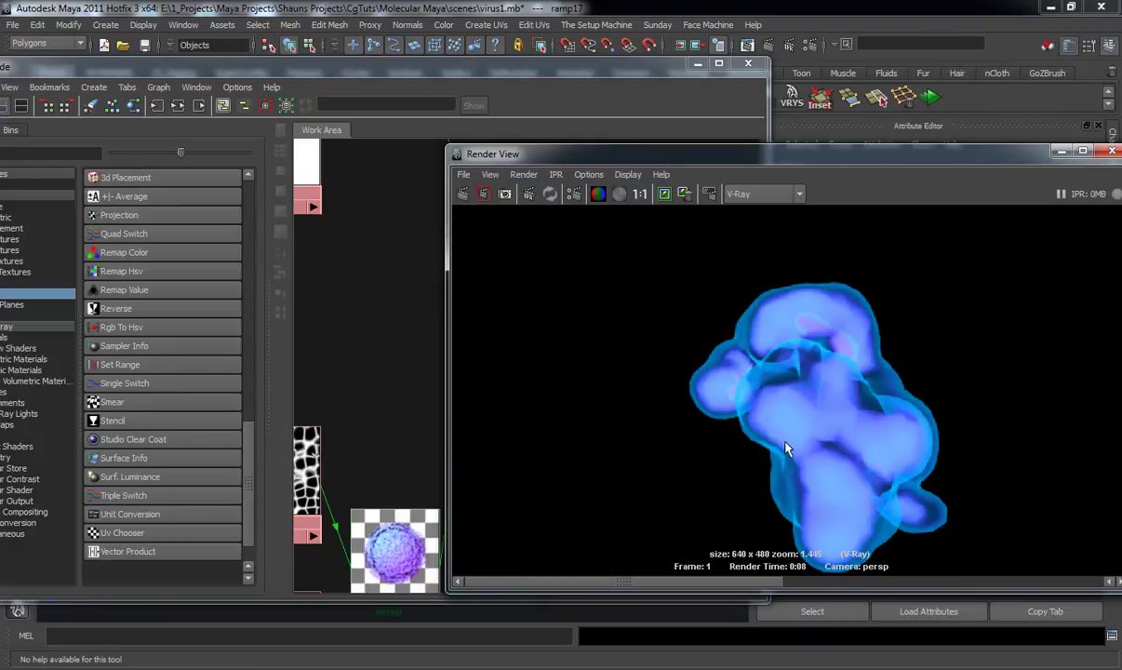
{"action": "left_click_drag", "start_coordinate": [778, 155], "coordinate": [685, 124]}
{"action": "left_click_drag", "start_coordinate": [651, 559], "coordinate": [763, 563]}
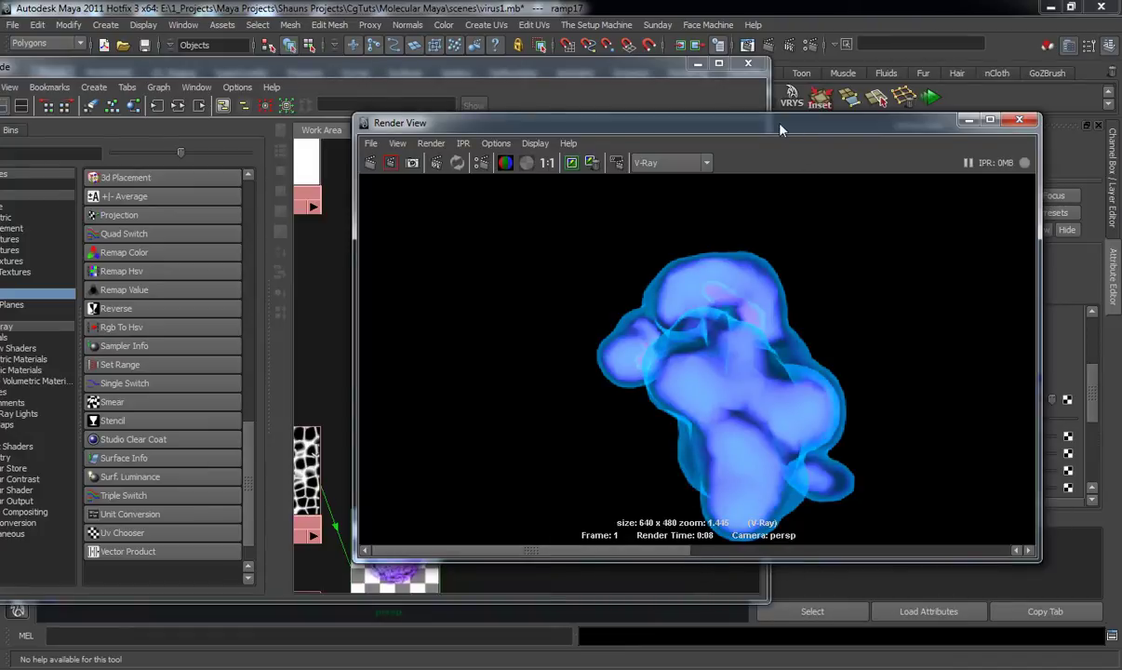
{"action": "left_click_drag", "start_coordinate": [780, 128], "coordinate": [1121, 265]}
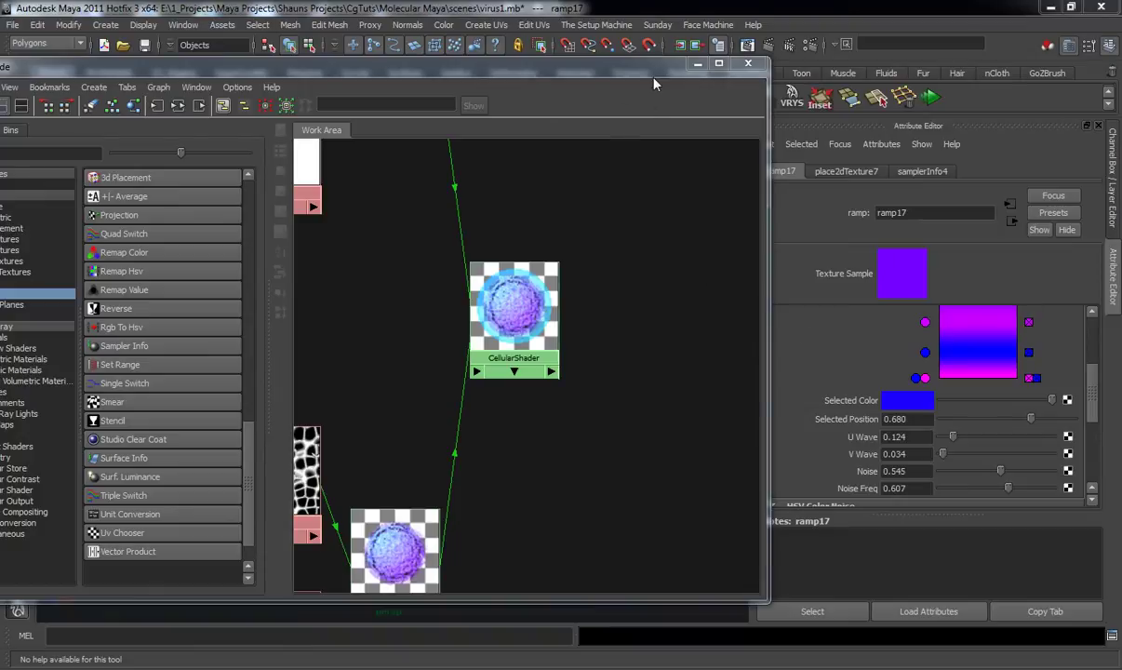
Select the VirusBaseColor1 material in the shader network and set its bump multiplier to 0.25.
{"action": "left_click_drag", "start_coordinate": [655, 75], "coordinate": [617, 85]}
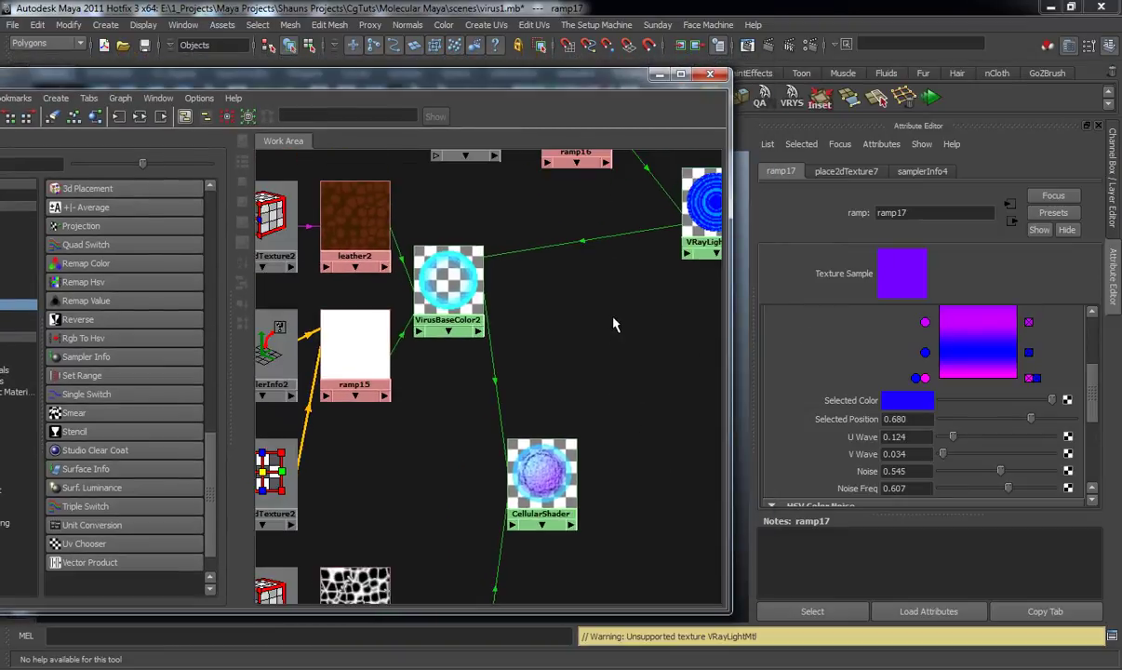
{"action": "middle_click_drag", "start_coordinate": [614, 323], "coordinate": [561, 216], "text": "alt"}
{"action": "scroll", "coordinate": [462, 409], "scroll_direction": "up", "scroll_amount": 1}
{"action": "middle_click_drag", "start_coordinate": [576, 423], "coordinate": [586, 371], "text": "alt"}
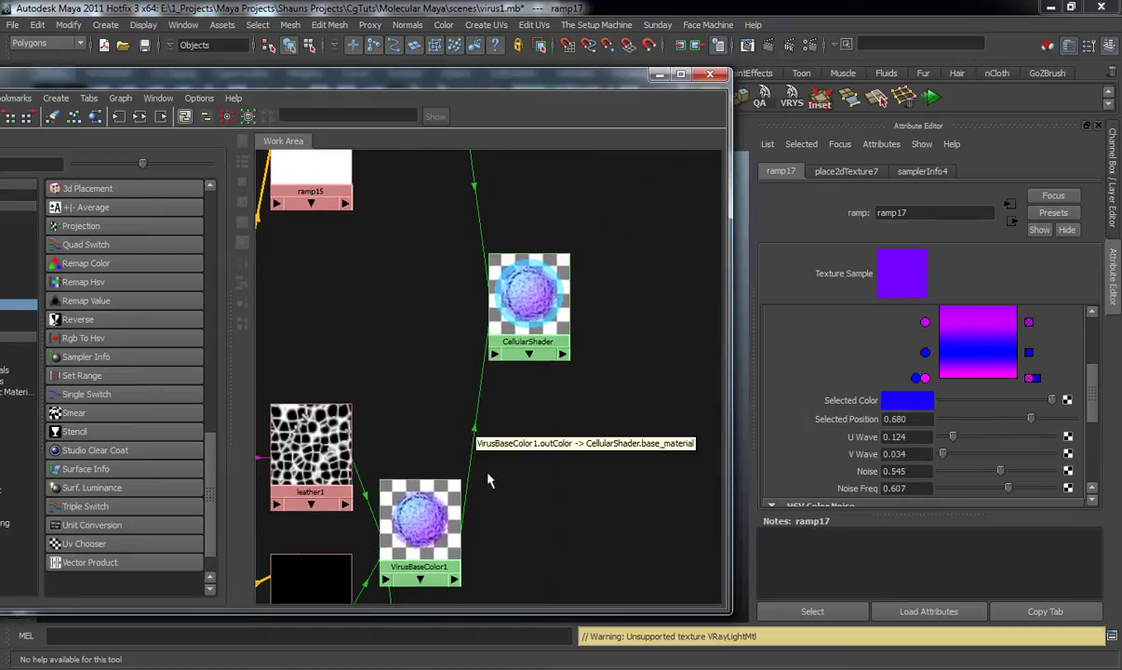
{"action": "middle_click_drag", "start_coordinate": [519, 494], "coordinate": [531, 392], "text": "alt"}
{"action": "left_click", "coordinate": [454, 391]}
{"action": "scroll", "coordinate": [980, 479], "scroll_direction": "down", "scroll_amount": 3}
{"action": "scroll", "coordinate": [980, 479], "scroll_direction": "down", "scroll_amount": 10}
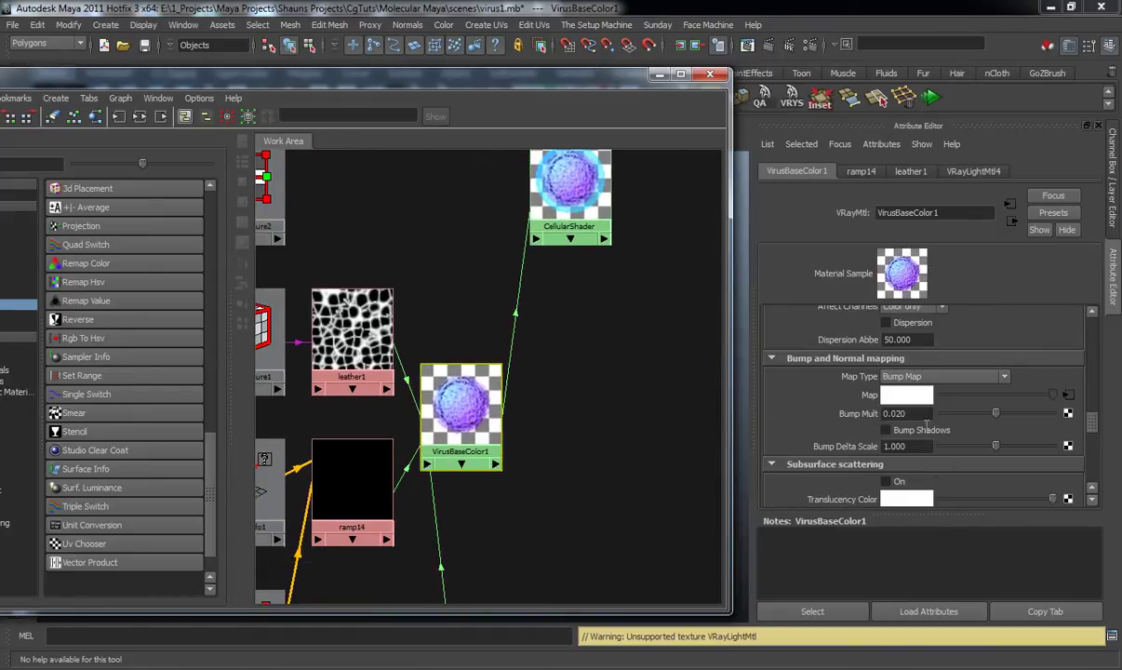
{"action": "double_click", "coordinate": [903, 413]}
{"action": "type", "text": "0.25"}
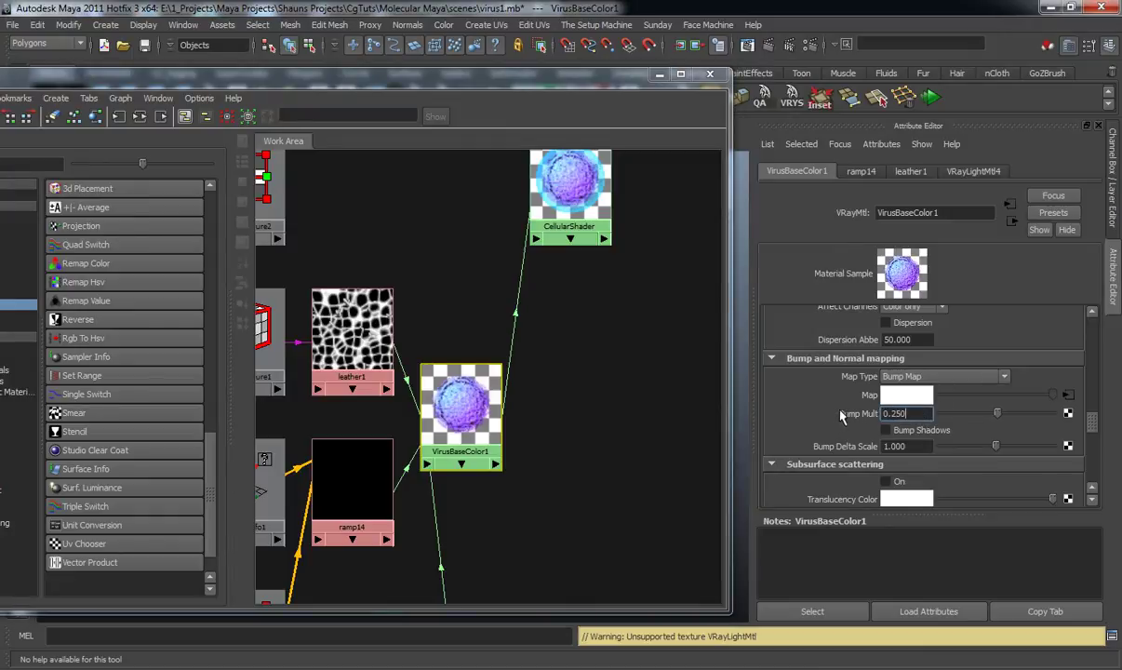
{"action": "key", "text": "Return"}
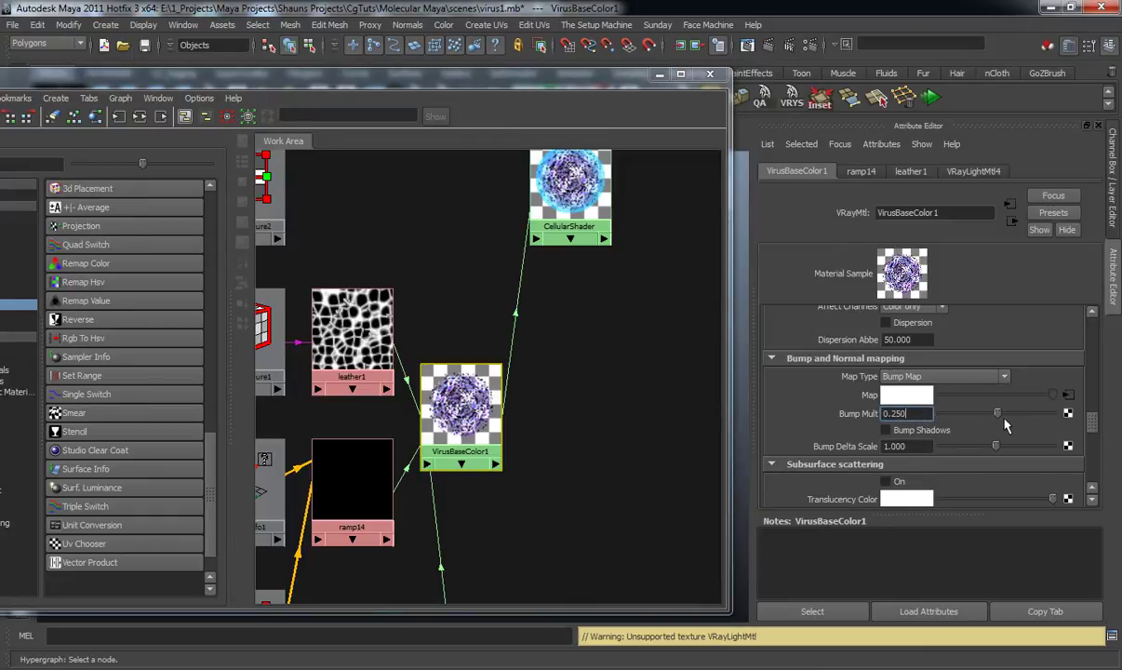
Try a bump multiplier of 0.075 on VirusBaseColor1.
{"action": "left_click_drag", "start_coordinate": [1003, 424], "coordinate": [850, 424]}
{"action": "type", "text": ".07"}
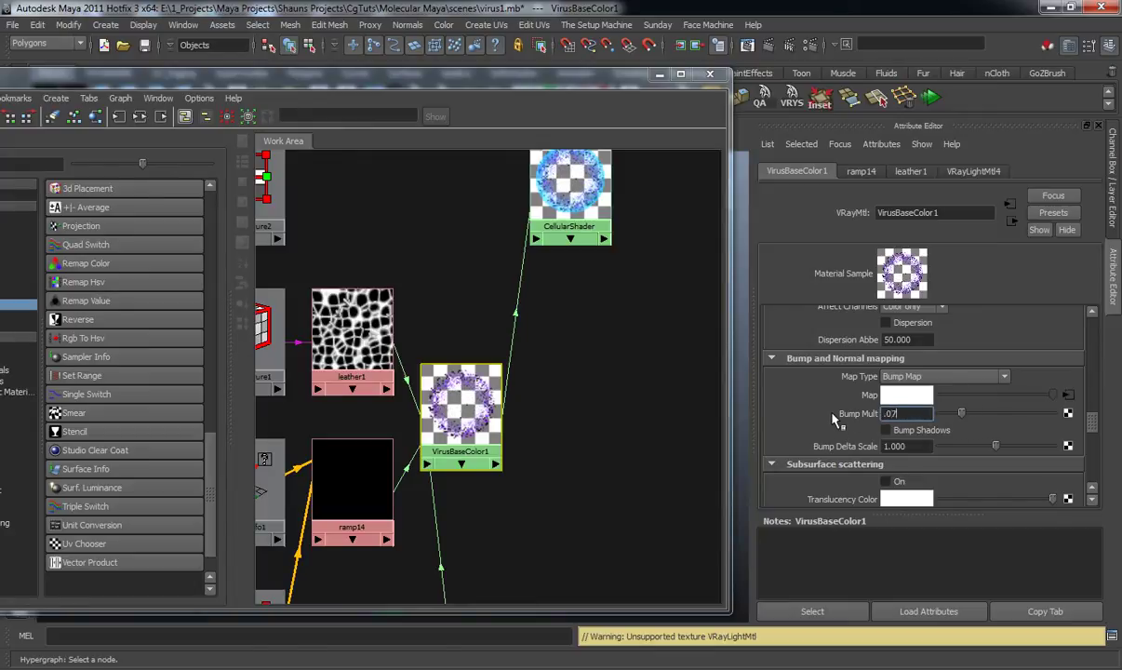
{"action": "type", "text": "5"}
{"action": "key", "text": "Return"}
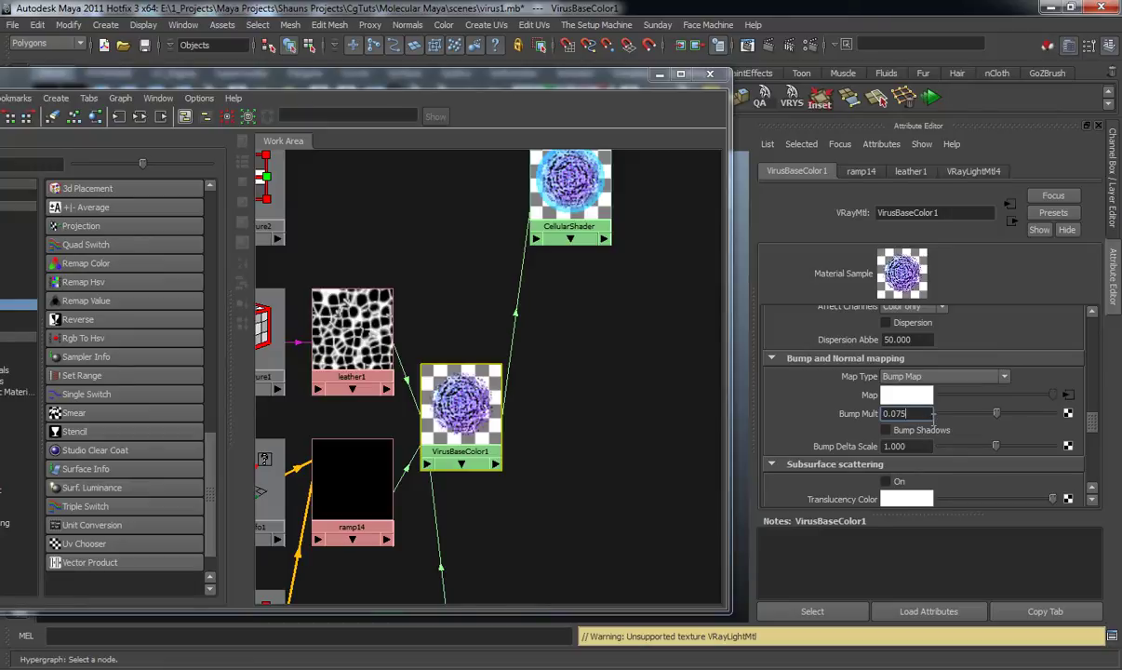
Set VirusBaseColor1's bump multiplier to 0.090 and bring the CellularShader swatch into view.
{"action": "left_click_drag", "start_coordinate": [933, 416], "coordinate": [850, 420]}
{"action": "type", "text": ".090"}
{"action": "key", "text": "Return"}
{"action": "middle_click_drag", "start_coordinate": [613, 396], "coordinate": [583, 413], "text": "alt"}
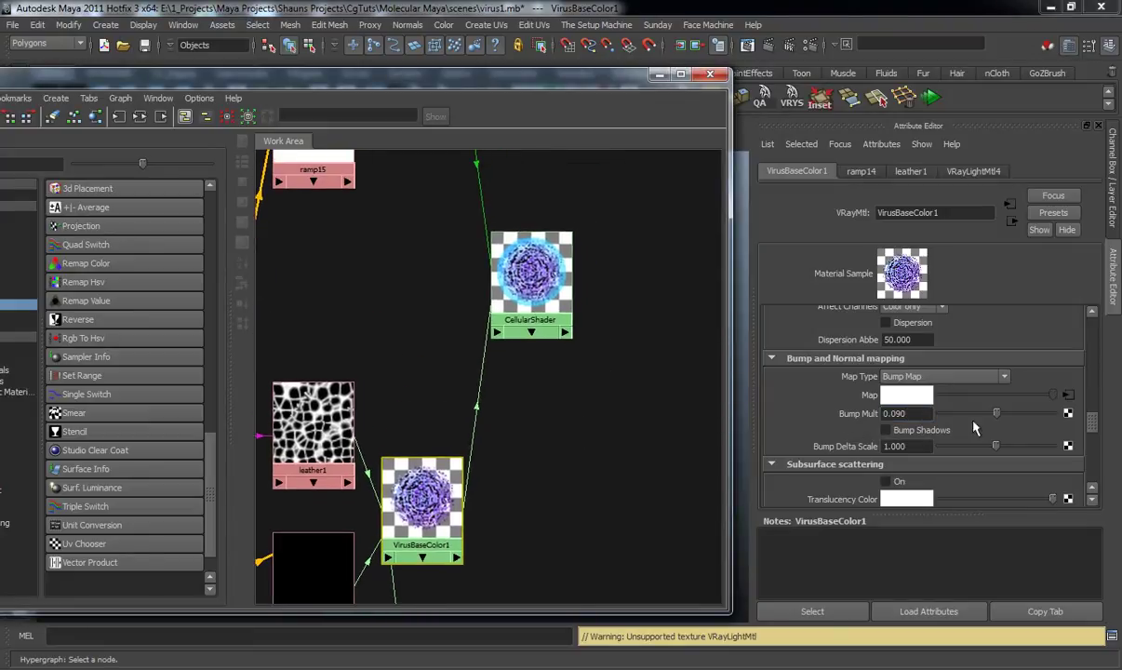
Adjust VirusBaseColor1 with a reflection amount of 0.414, slightly lower reflection glossiness and a higher roughness amount.
{"action": "scroll", "coordinate": [911, 387], "scroll_direction": "up", "scroll_amount": 6}
{"action": "scroll", "coordinate": [961, 406], "scroll_direction": "up", "scroll_amount": 5}
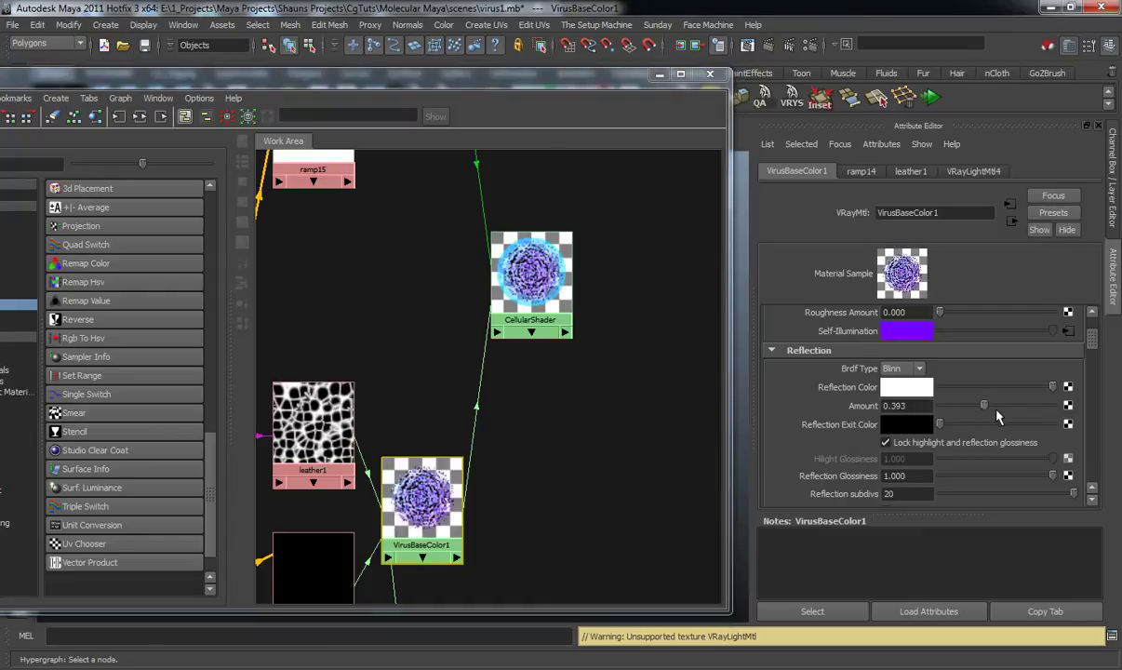
{"action": "mouse_move", "coordinate": [976, 409]}
{"action": "left_mouse_down"}
{"action": "mouse_move", "coordinate": [1006, 407]}
{"action": "mouse_move", "coordinate": [1028, 421]}
{"action": "mouse_move", "coordinate": [988, 420]}
{"action": "left_mouse_up"}
{"action": "mouse_move", "coordinate": [1053, 476]}
{"action": "left_mouse_down"}
{"action": "mouse_move", "coordinate": [979, 483]}
{"action": "mouse_move", "coordinate": [1040, 488]}
{"action": "left_mouse_up"}
{"action": "scroll", "coordinate": [1098, 353], "scroll_direction": "up", "scroll_amount": 4}
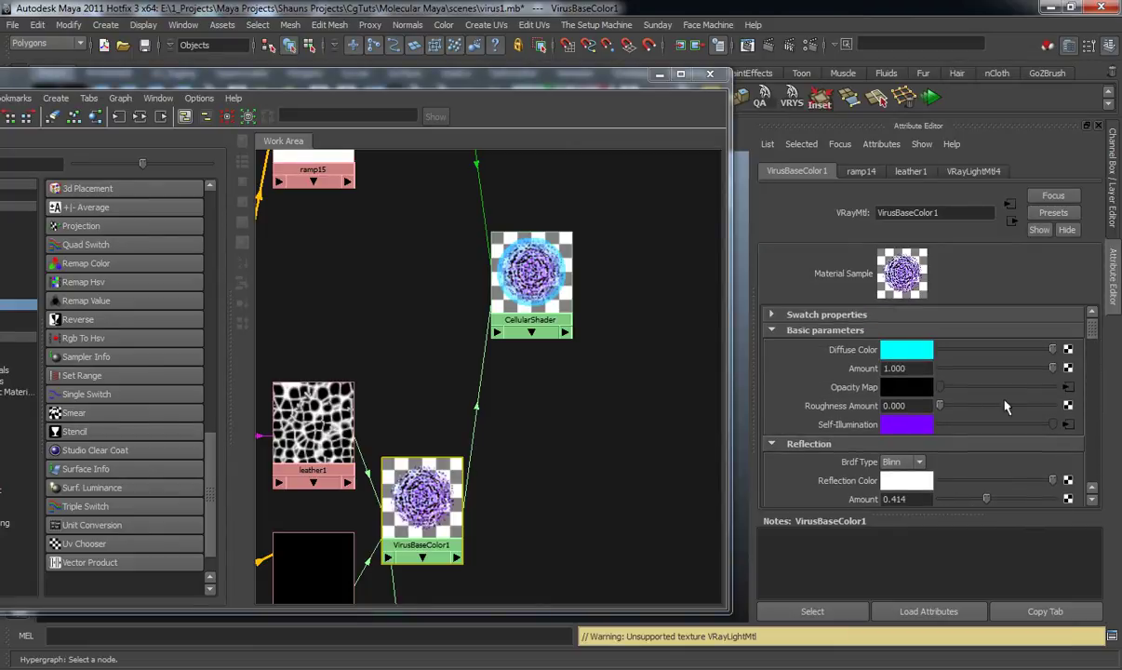
{"action": "left_click_drag", "start_coordinate": [940, 406], "coordinate": [1009, 424]}
{"action": "scroll", "coordinate": [556, 491], "scroll_direction": "down", "scroll_amount": 1}
Move the black entry of ramp14, VirusBaseColor1's opacity ramp, near the ramp's lower end to widen the fade to white.
{"action": "middle_click_drag", "start_coordinate": [573, 449], "coordinate": [625, 306], "text": "alt"}
{"action": "left_click", "coordinate": [400, 423]}
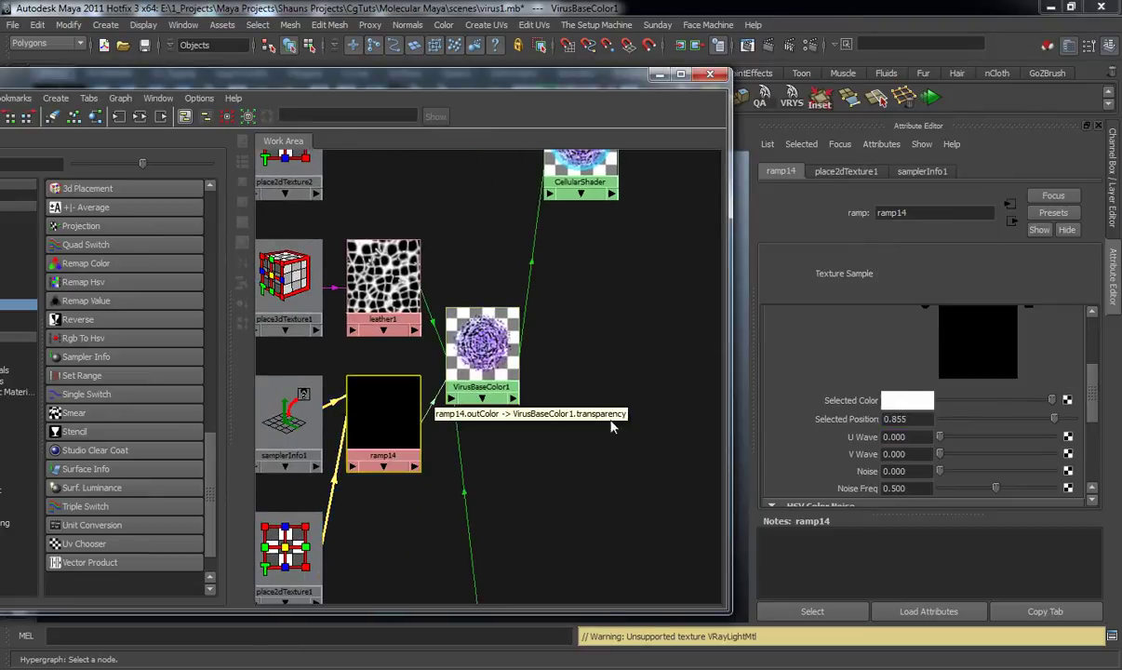
{"action": "scroll", "coordinate": [1096, 389], "scroll_direction": "up", "scroll_amount": 4}
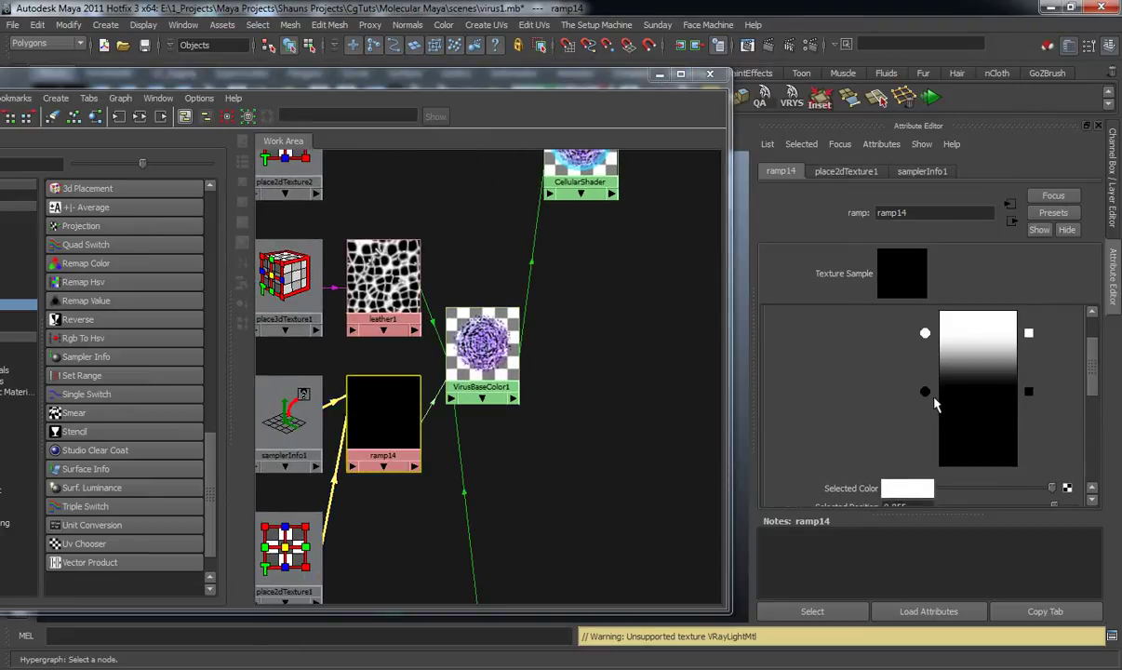
{"action": "left_click_drag", "start_coordinate": [926, 392], "coordinate": [929, 342]}
{"action": "scroll", "coordinate": [1106, 381], "scroll_direction": "up", "scroll_amount": 1}
{"action": "left_click_drag", "start_coordinate": [933, 421], "coordinate": [912, 513]}
{"action": "scroll", "coordinate": [912, 496], "scroll_direction": "down", "scroll_amount": 1}
{"action": "left_click_drag", "start_coordinate": [925, 448], "coordinate": [926, 435]}
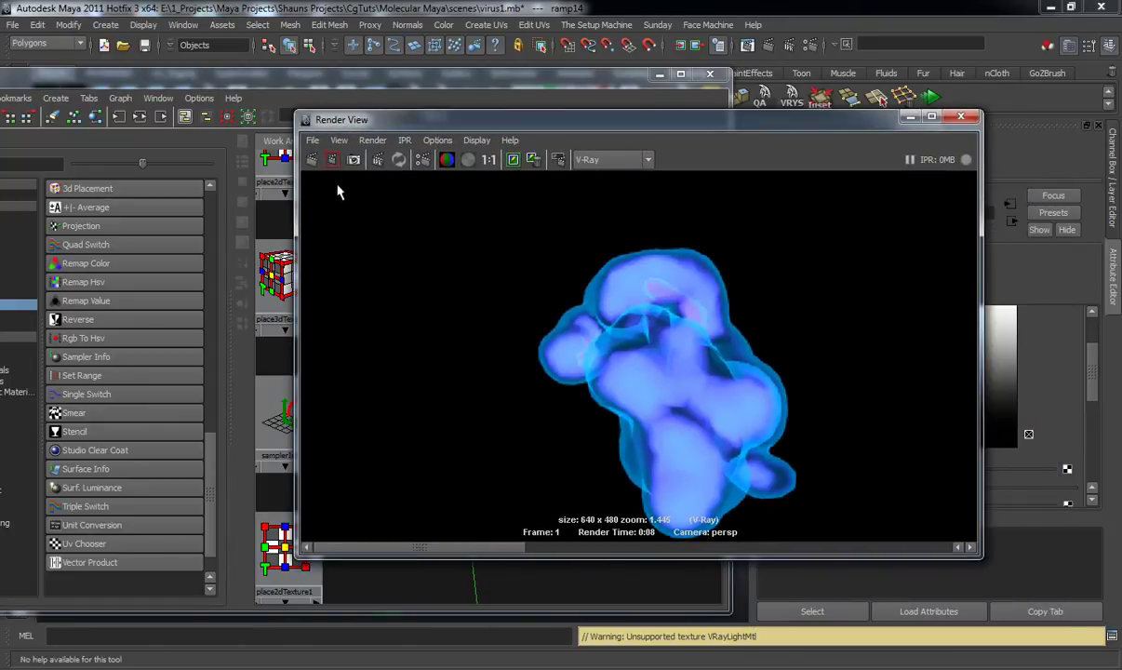
Render the virus model again and examine the highlights, bump and transparency of its surface.
{"action": "left_click", "coordinate": [317, 168]}
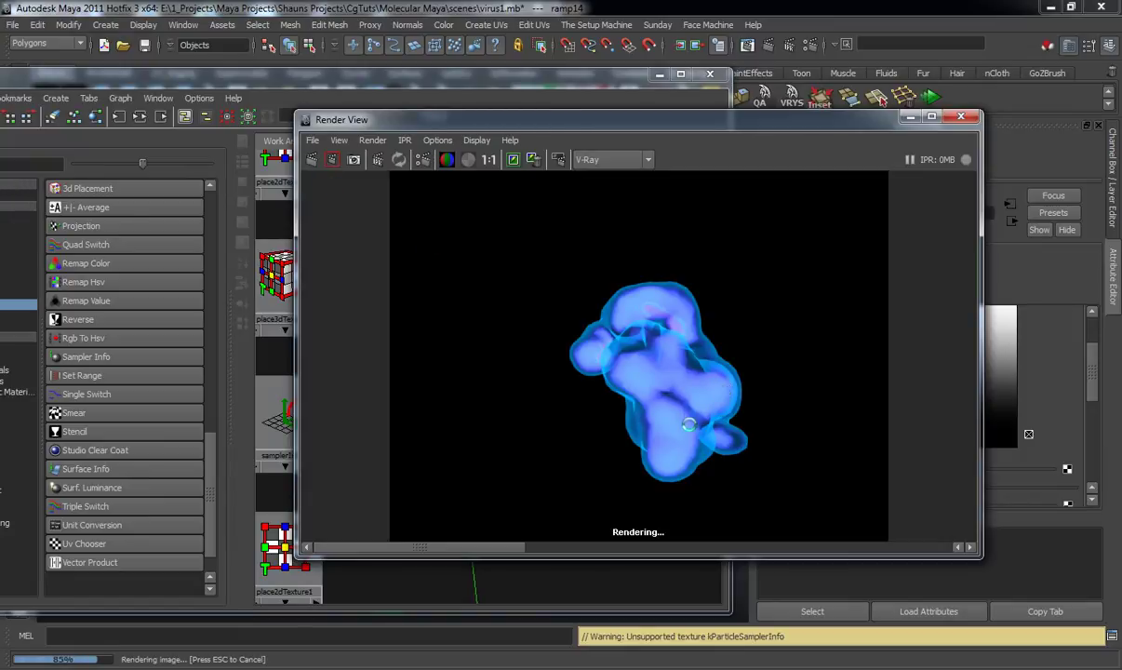
{"action": "scroll", "coordinate": [688, 424], "scroll_direction": "up", "scroll_amount": 5}
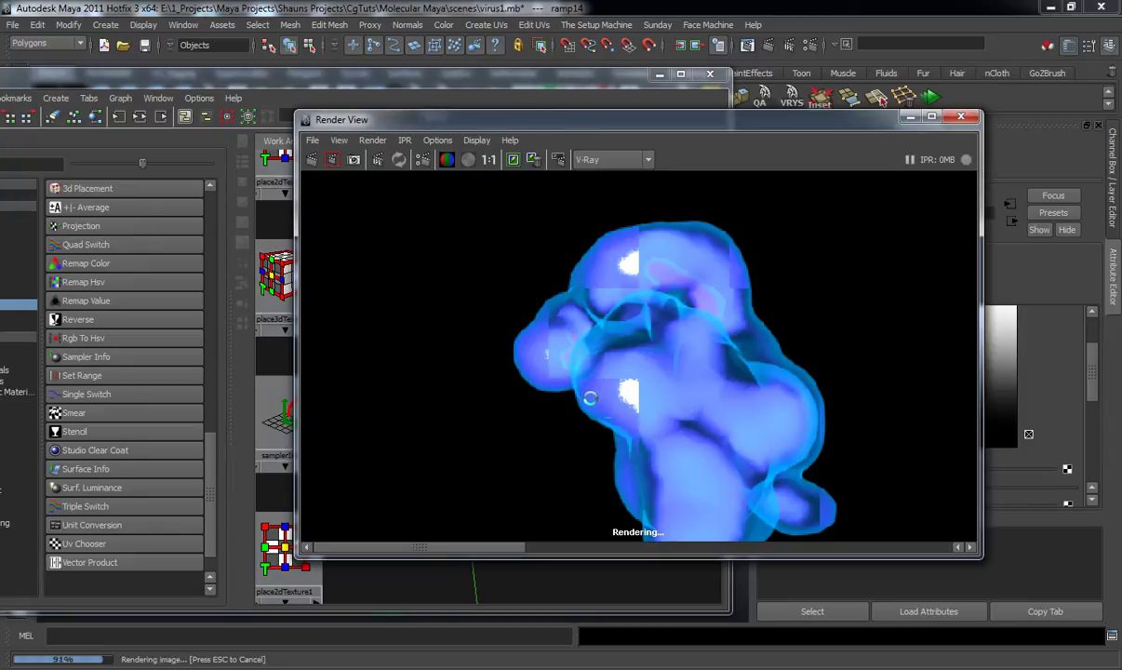
{"action": "scroll", "coordinate": [548, 437], "scroll_direction": "down", "scroll_amount": 1}
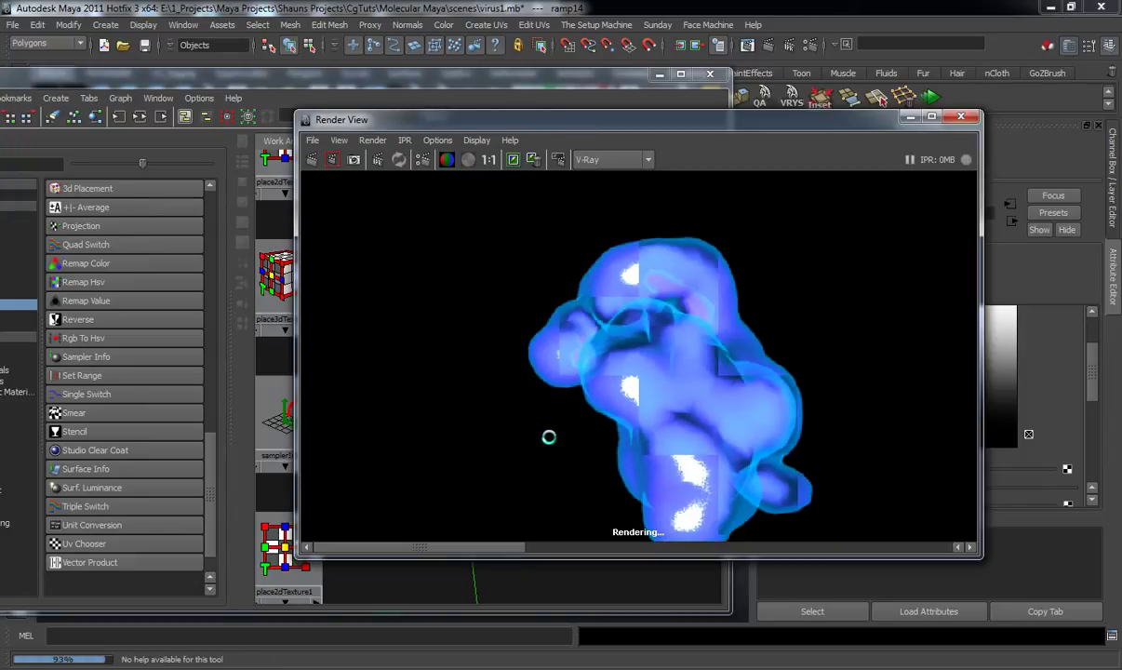
{"action": "scroll", "coordinate": [558, 451], "scroll_direction": "up", "scroll_amount": 1}
{"action": "scroll", "coordinate": [611, 457], "scroll_direction": "down", "scroll_amount": 1}
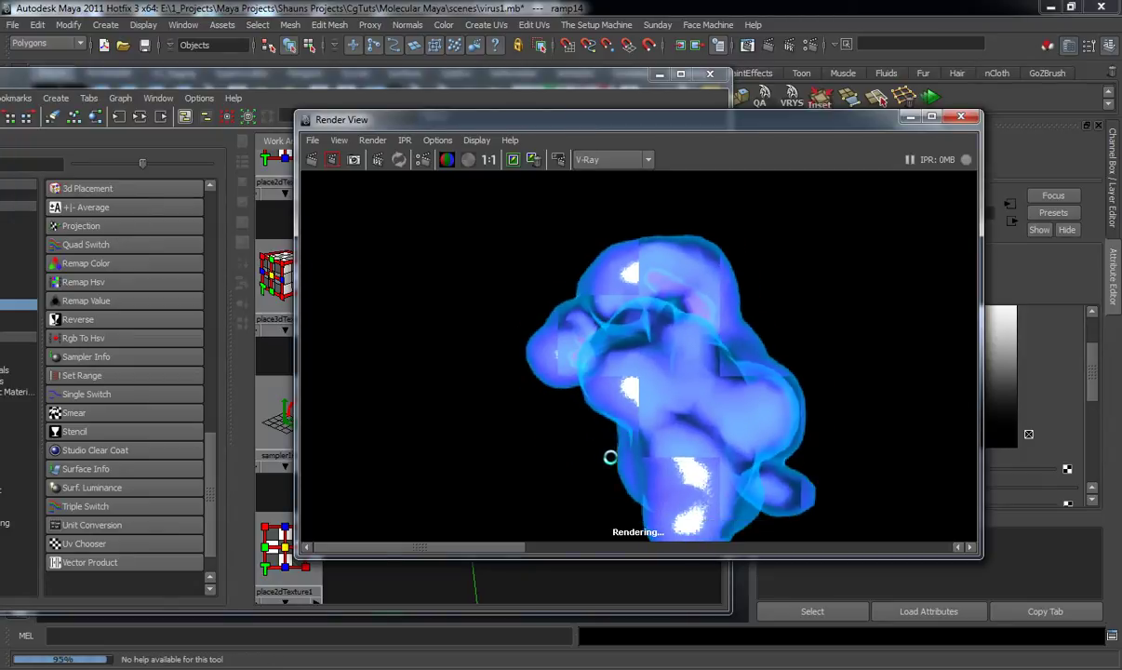
{"action": "scroll", "coordinate": [554, 463], "scroll_direction": "up", "scroll_amount": 5}
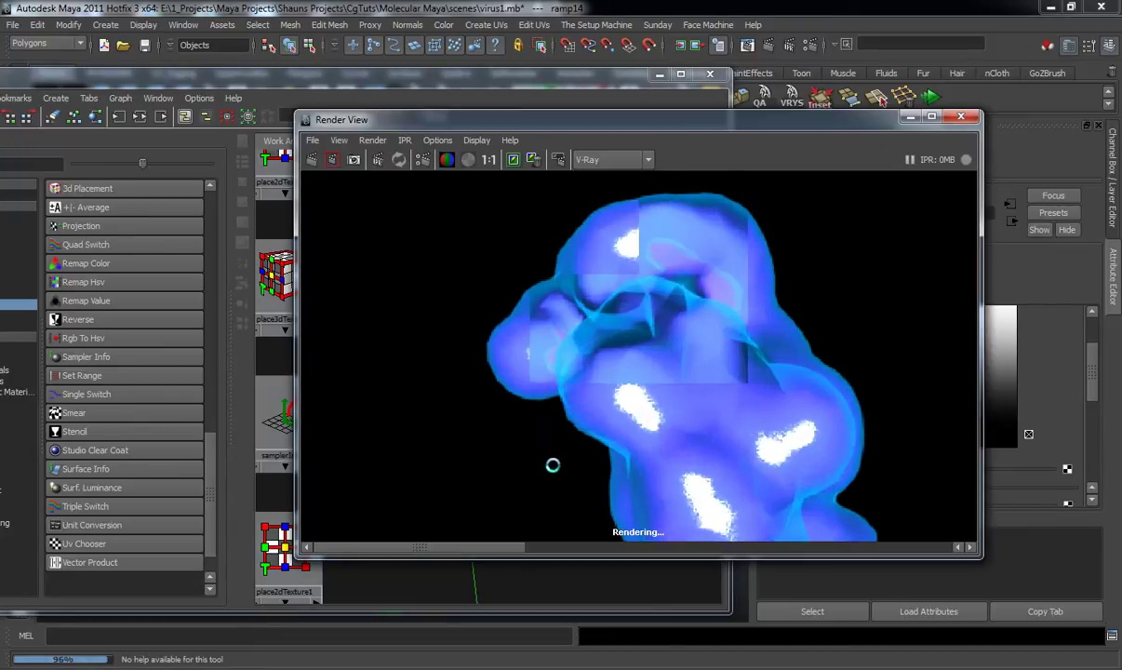
{"action": "scroll", "coordinate": [551, 462], "scroll_direction": "down", "scroll_amount": 3}
{"action": "scroll", "coordinate": [563, 458], "scroll_direction": "down", "scroll_amount": 1}
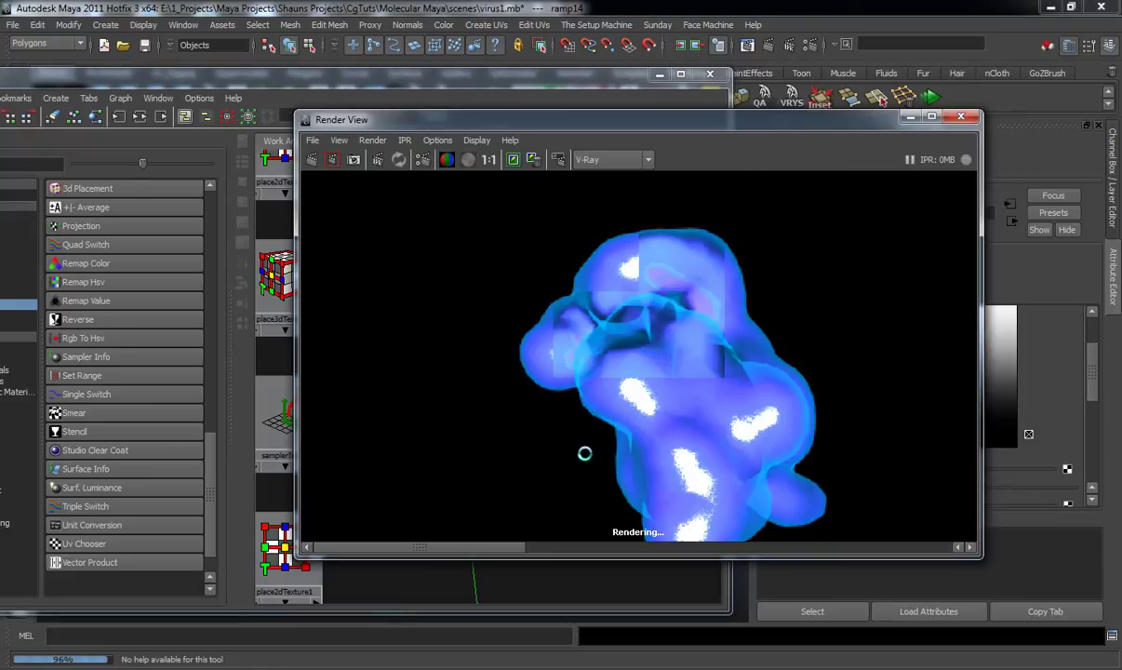
{"action": "scroll", "coordinate": [641, 452], "scroll_direction": "up", "scroll_amount": 2}
{"action": "scroll", "coordinate": [549, 424], "scroll_direction": "down", "scroll_amount": 4}
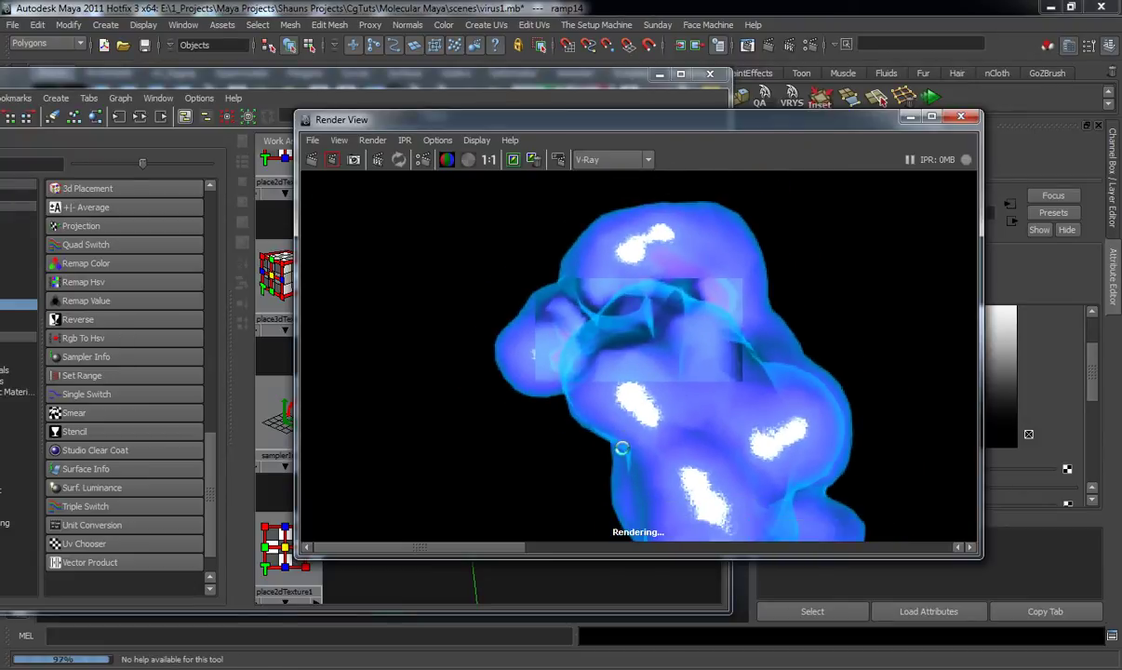
{"action": "scroll", "coordinate": [604, 463], "scroll_direction": "up", "scroll_amount": 1}
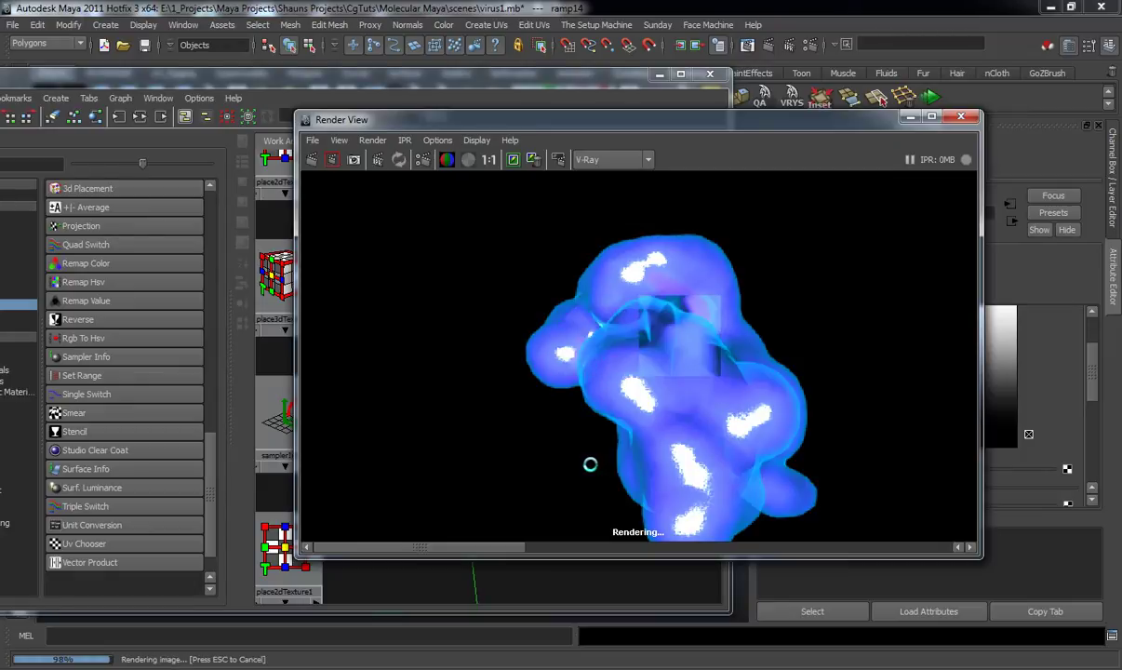
{"action": "scroll", "coordinate": [587, 464], "scroll_direction": "up", "scroll_amount": 1}
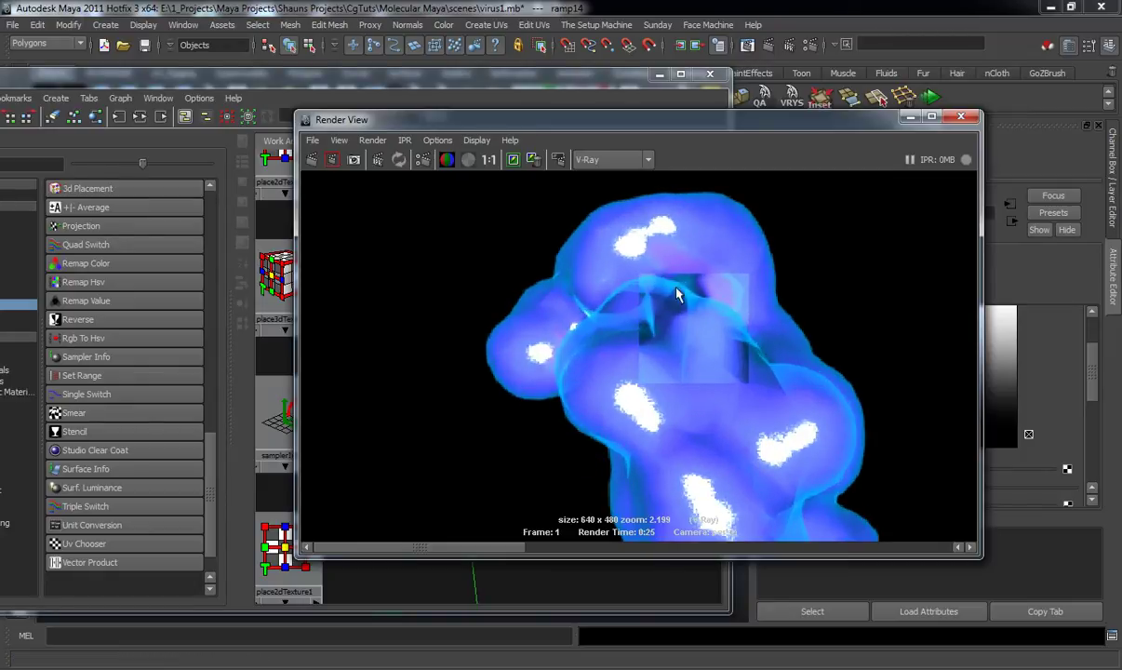
Move the black entry of ramp14 up to position 0.685 and render the virus model with the narrower fade to white.
{"action": "left_click_drag", "start_coordinate": [760, 130], "coordinate": [1121, 227]}
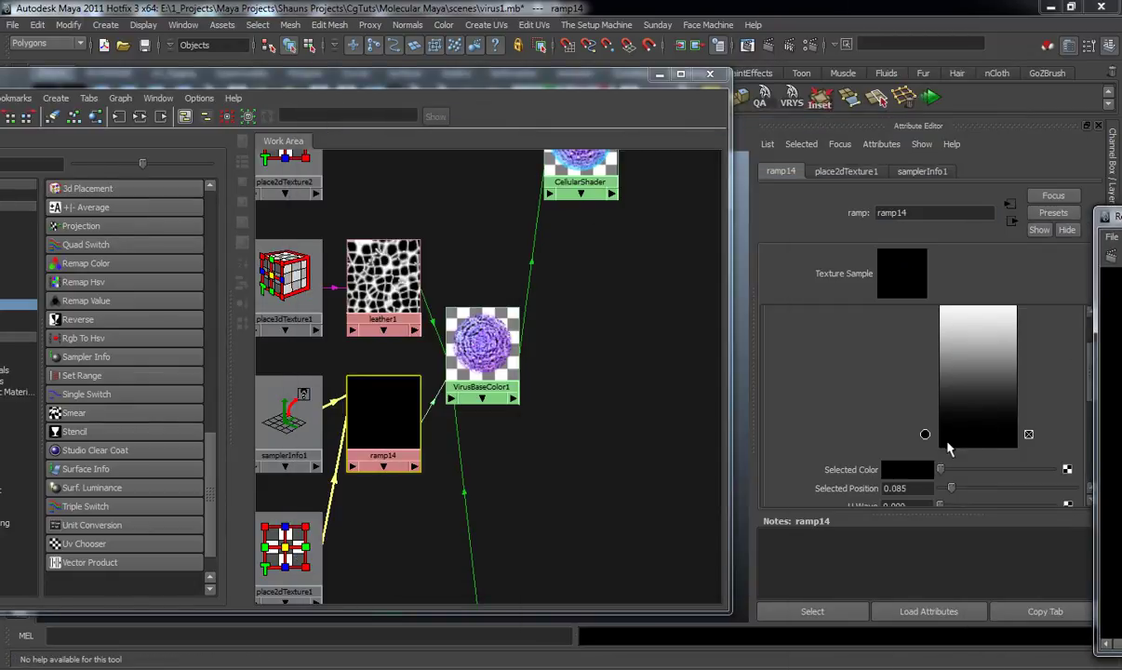
{"action": "left_click_drag", "start_coordinate": [942, 449], "coordinate": [933, 343]}
{"action": "left_click_drag", "start_coordinate": [1121, 221], "coordinate": [633, 154]}
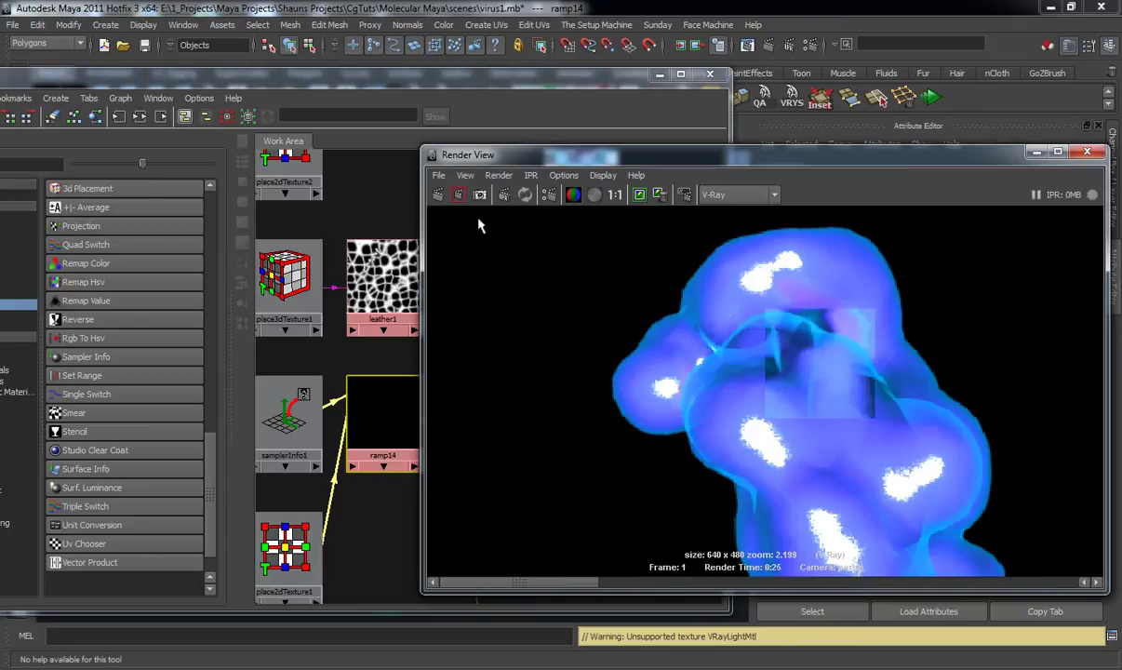
{"action": "left_click", "coordinate": [438, 195]}
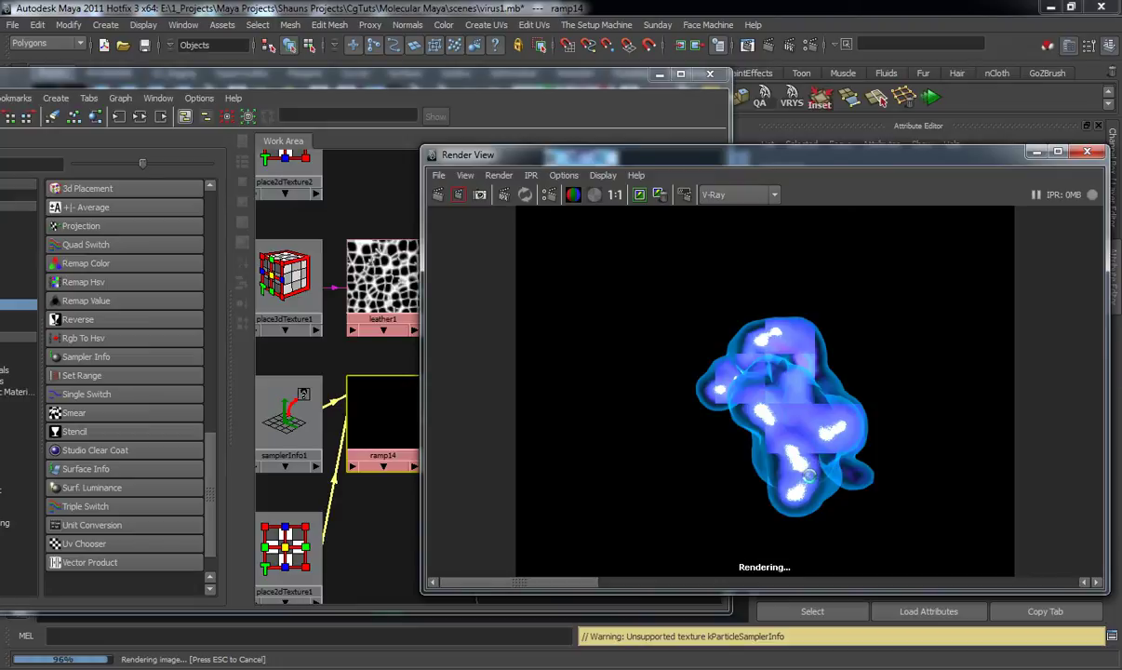
Examine the new render up close and from afar, checking the transparent edges, dark areas and highlights.
{"action": "scroll", "coordinate": [807, 473], "scroll_direction": "up", "scroll_amount": 2}
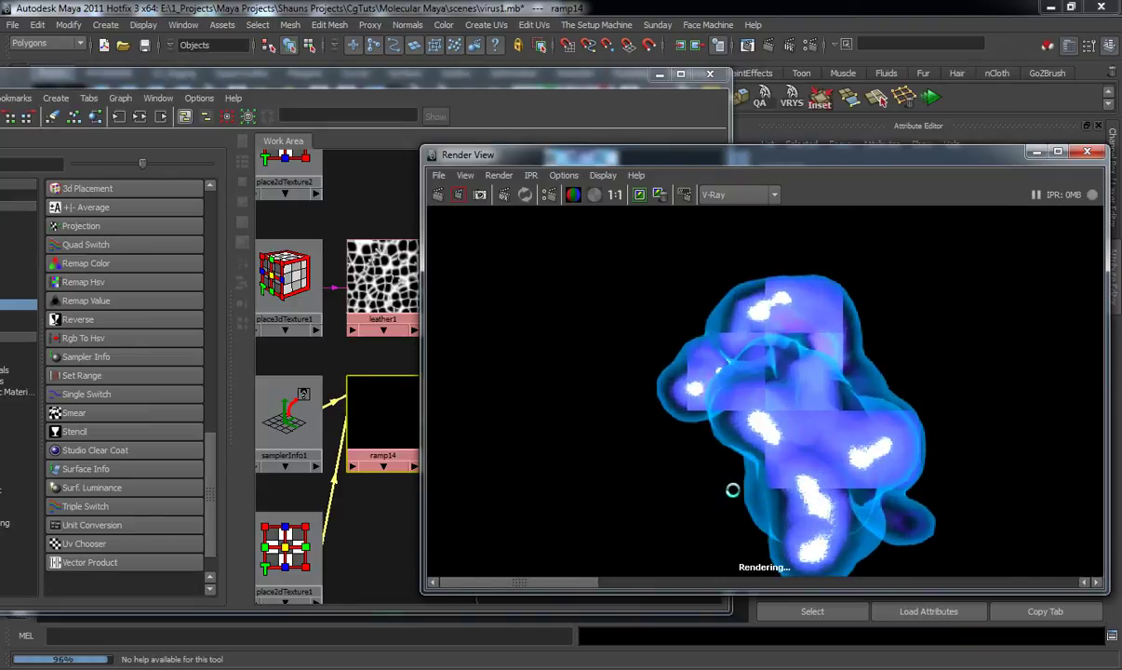
{"action": "scroll", "coordinate": [814, 477], "scroll_direction": "up", "scroll_amount": 1}
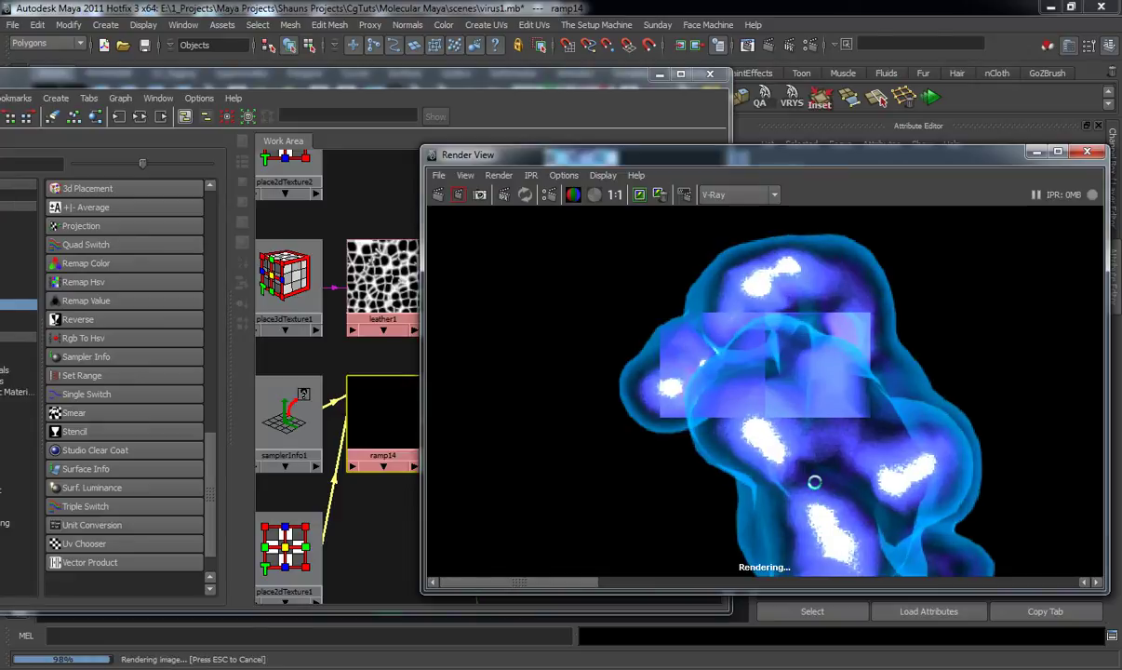
{"action": "scroll", "coordinate": [802, 489], "scroll_direction": "down", "scroll_amount": 1}
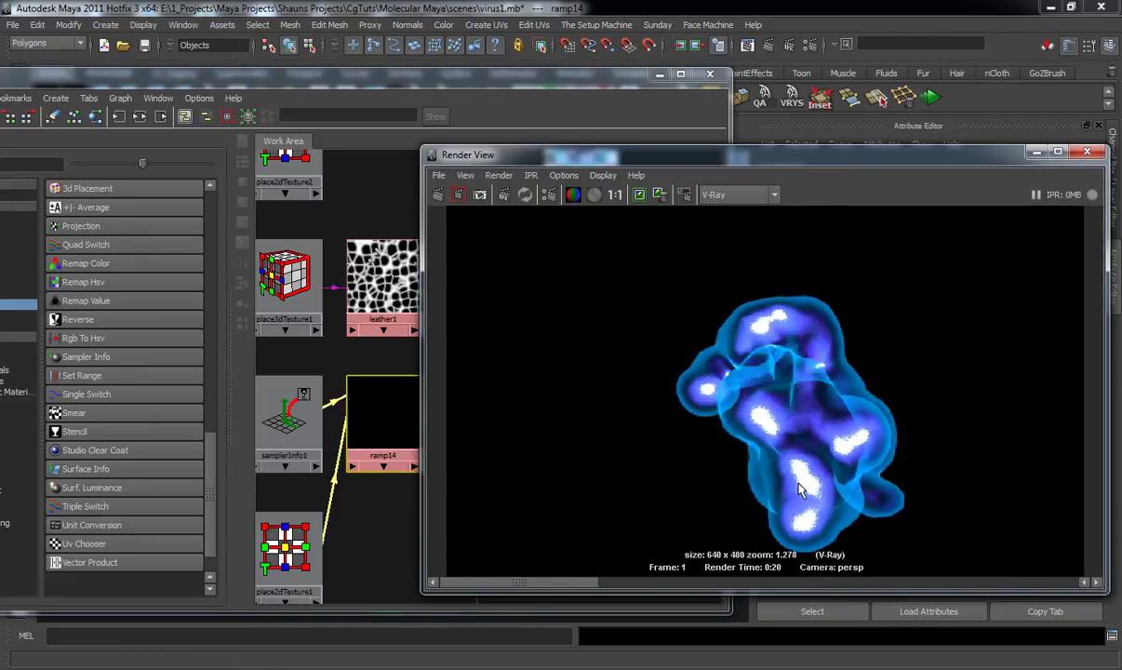
{"action": "scroll", "coordinate": [834, 487], "scroll_direction": "up", "scroll_amount": 2}
{"action": "scroll", "coordinate": [835, 487], "scroll_direction": "down", "scroll_amount": 3}
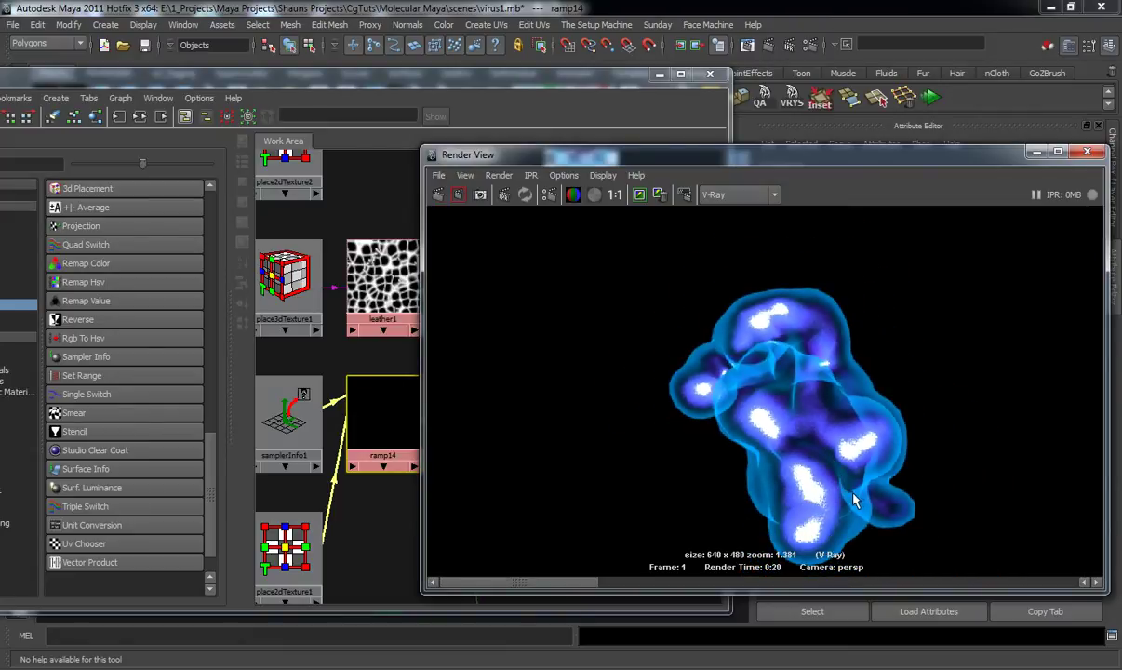
{"action": "scroll", "coordinate": [841, 479], "scroll_direction": "up", "scroll_amount": 4}
{"action": "scroll", "coordinate": [828, 476], "scroll_direction": "down", "scroll_amount": 4}
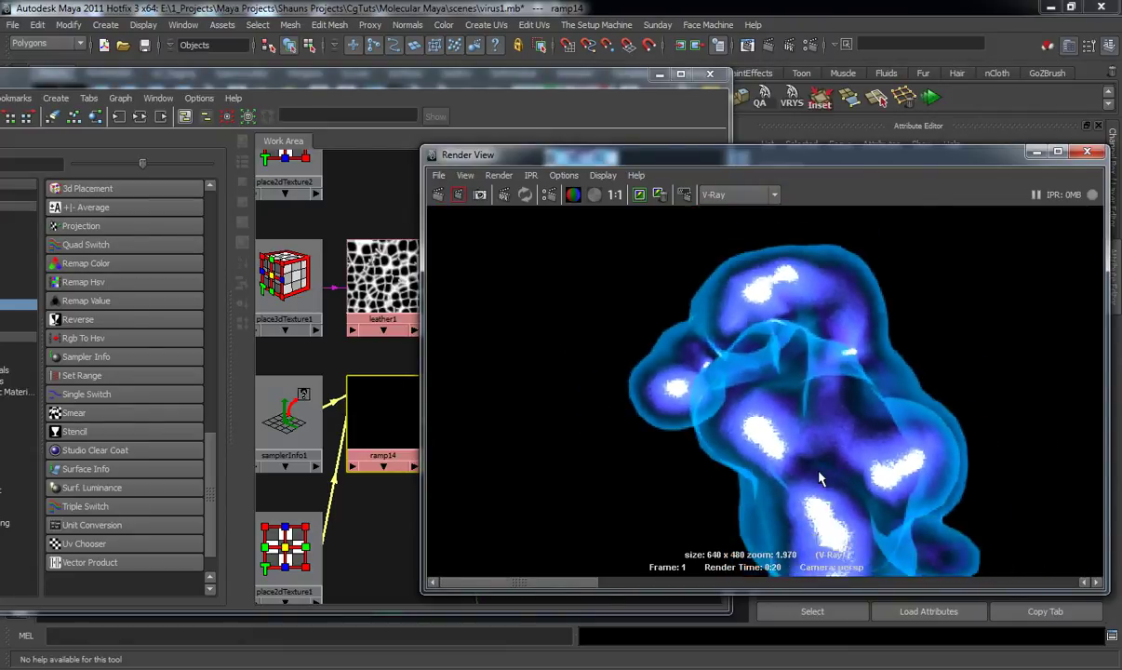
Lower VirusBaseColor1's reflection amount to 0.131.
{"action": "left_click_drag", "start_coordinate": [771, 169], "coordinate": [1121, 242]}
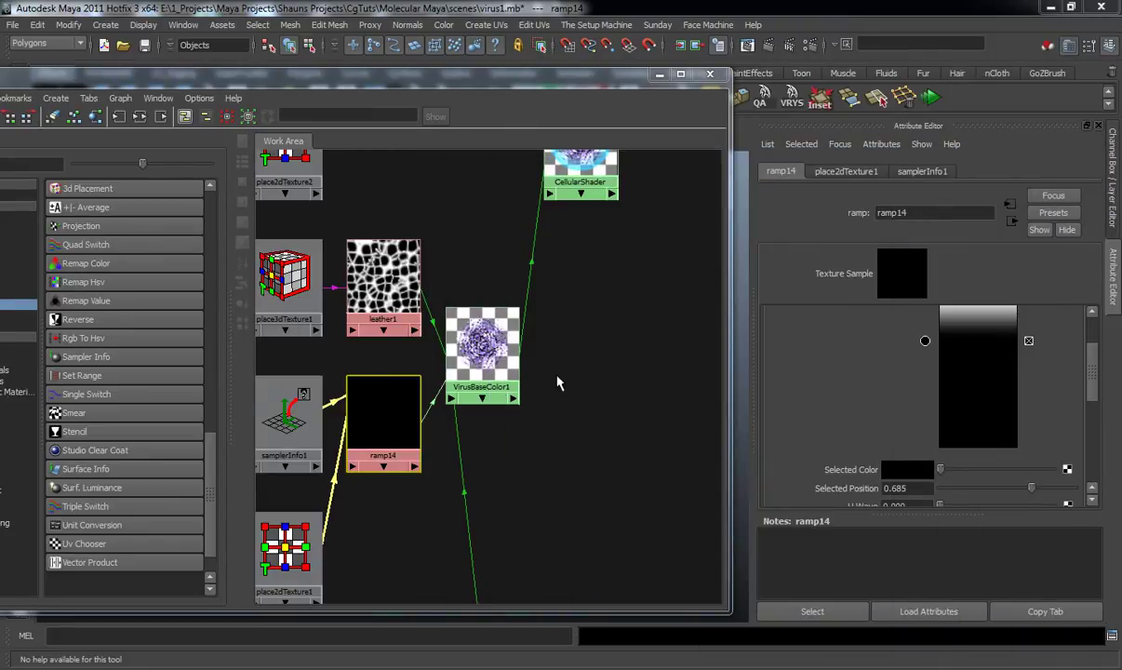
{"action": "scroll", "coordinate": [563, 387], "scroll_direction": "up", "scroll_amount": 1}
{"action": "left_click", "coordinate": [482, 347]}
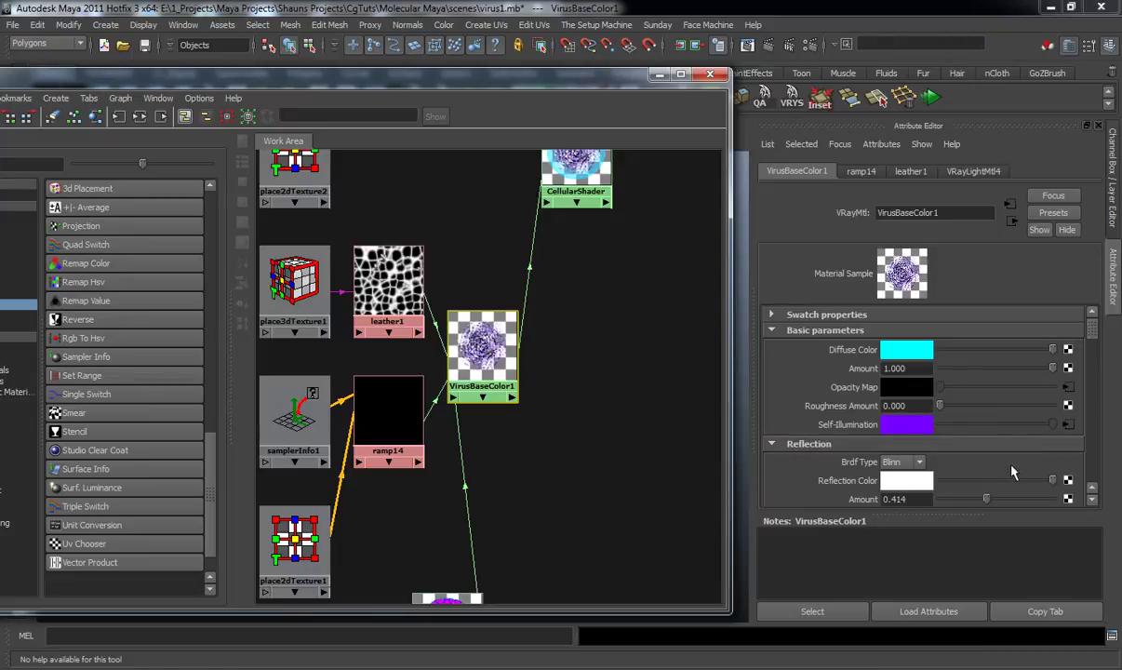
{"action": "scroll", "coordinate": [1012, 473], "scroll_direction": "down", "scroll_amount": 1}
{"action": "left_click_drag", "start_coordinate": [984, 453], "coordinate": [970, 463]}
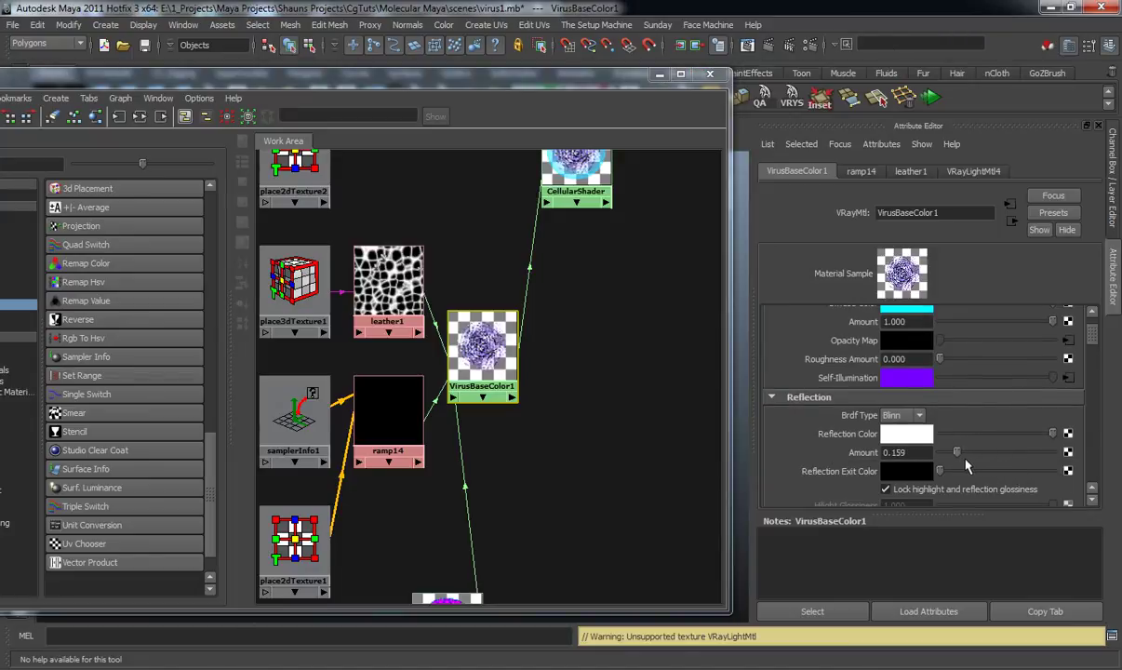
{"action": "scroll", "coordinate": [966, 465], "scroll_direction": "up", "scroll_amount": 2}
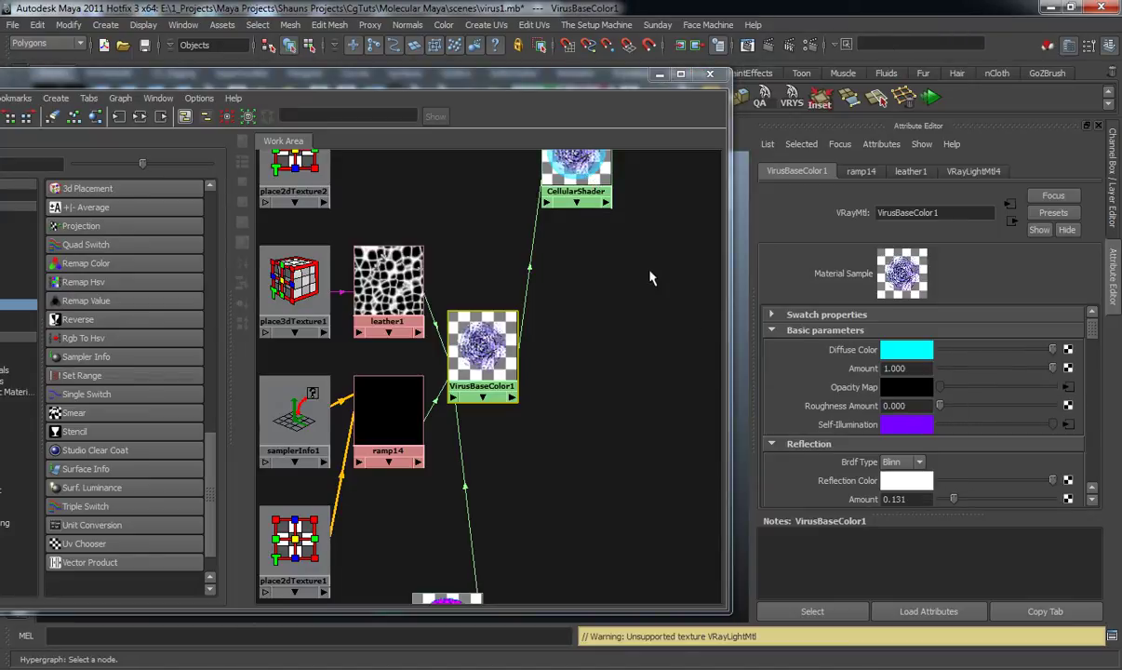
Set VirusBaseColor2's reflection amount to 0.441.
{"action": "middle_click_drag", "start_coordinate": [651, 269], "coordinate": [617, 514], "text": "alt"}
{"action": "middle_click_drag", "start_coordinate": [643, 433], "coordinate": [633, 520], "text": "alt"}
{"action": "left_click", "coordinate": [454, 307]}
{"action": "left_click_drag", "start_coordinate": [967, 500], "coordinate": [997, 502]}
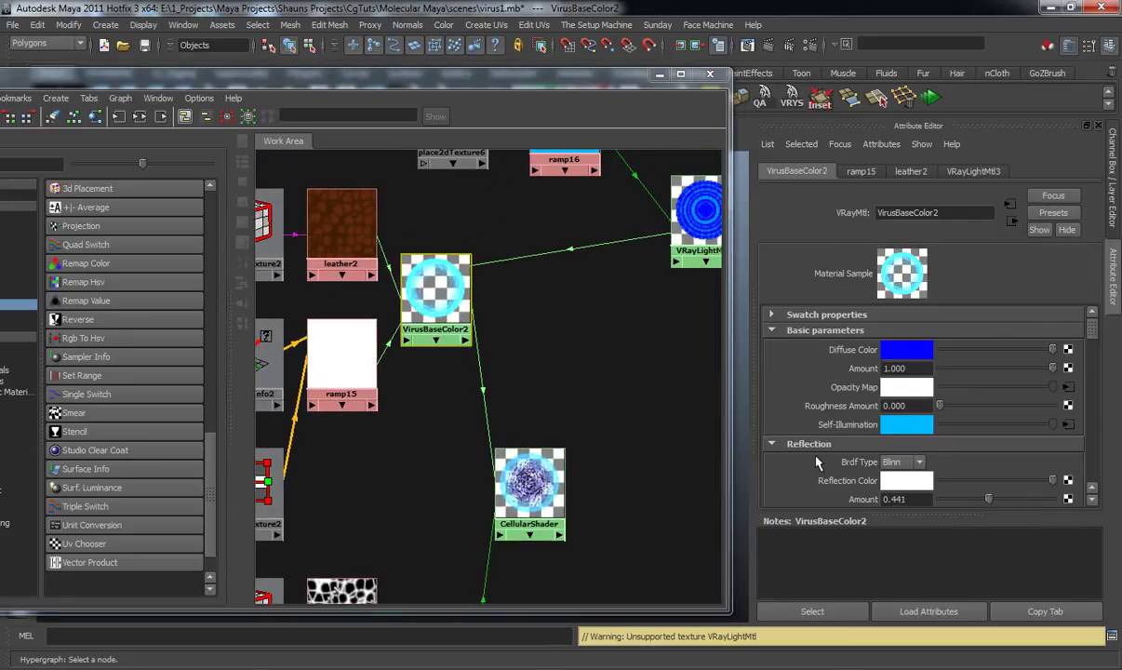
Regraph the input and output connections of CellularShader so its whole network is neatly laid out, and clear the node selection.
{"action": "middle_click_drag", "start_coordinate": [625, 364], "coordinate": [644, 335], "text": "alt"}
{"action": "scroll", "coordinate": [629, 410], "scroll_direction": "down", "scroll_amount": 2}
{"action": "middle_click_drag", "start_coordinate": [629, 410], "coordinate": [564, 258], "text": "alt"}
{"action": "scroll", "coordinate": [560, 352], "scroll_direction": "down", "scroll_amount": 3}
{"action": "middle_click_drag", "start_coordinate": [584, 357], "coordinate": [603, 428], "text": "alt"}
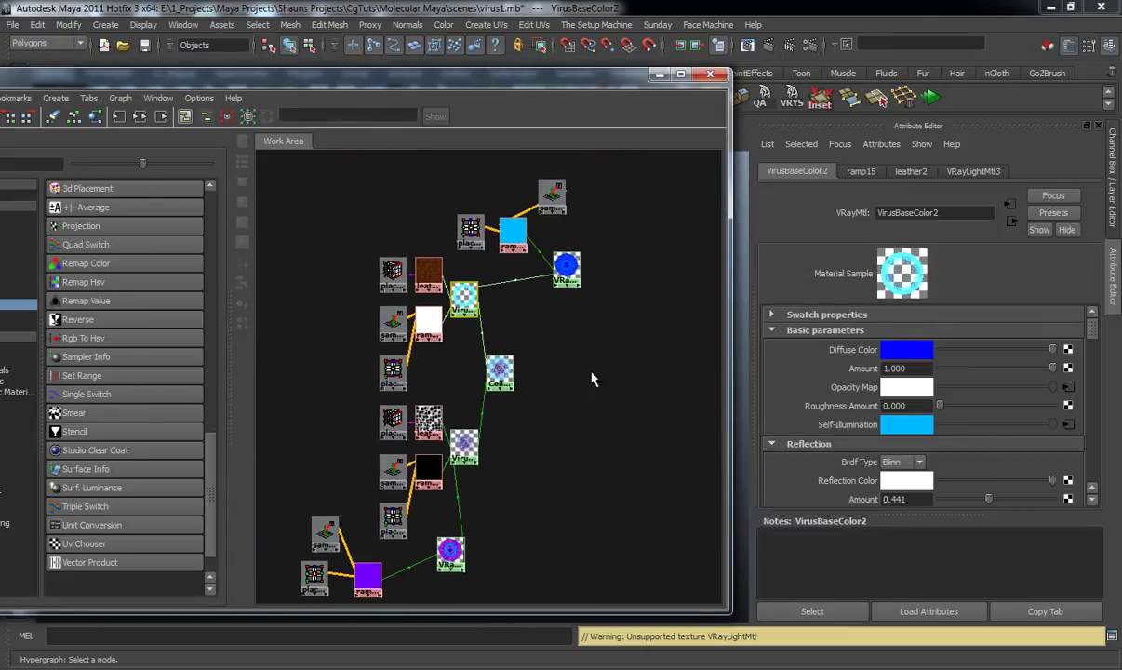
{"action": "left_click", "coordinate": [501, 371]}
{"action": "left_click", "coordinate": [140, 117]}
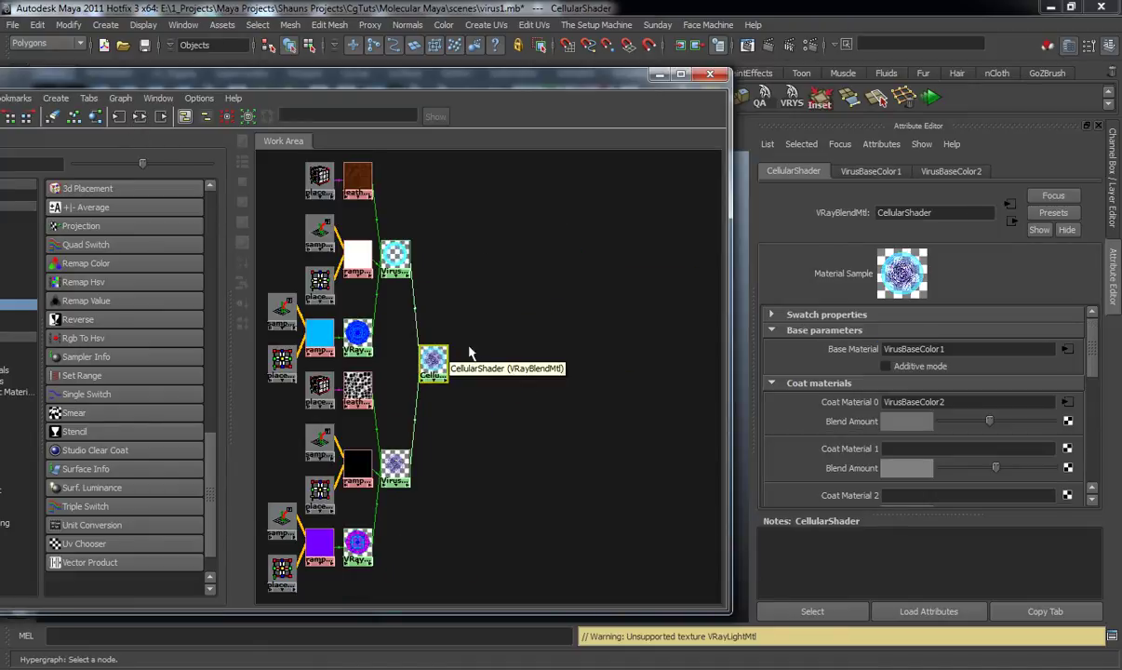
{"action": "scroll", "coordinate": [508, 395], "scroll_direction": "down", "scroll_amount": 2}
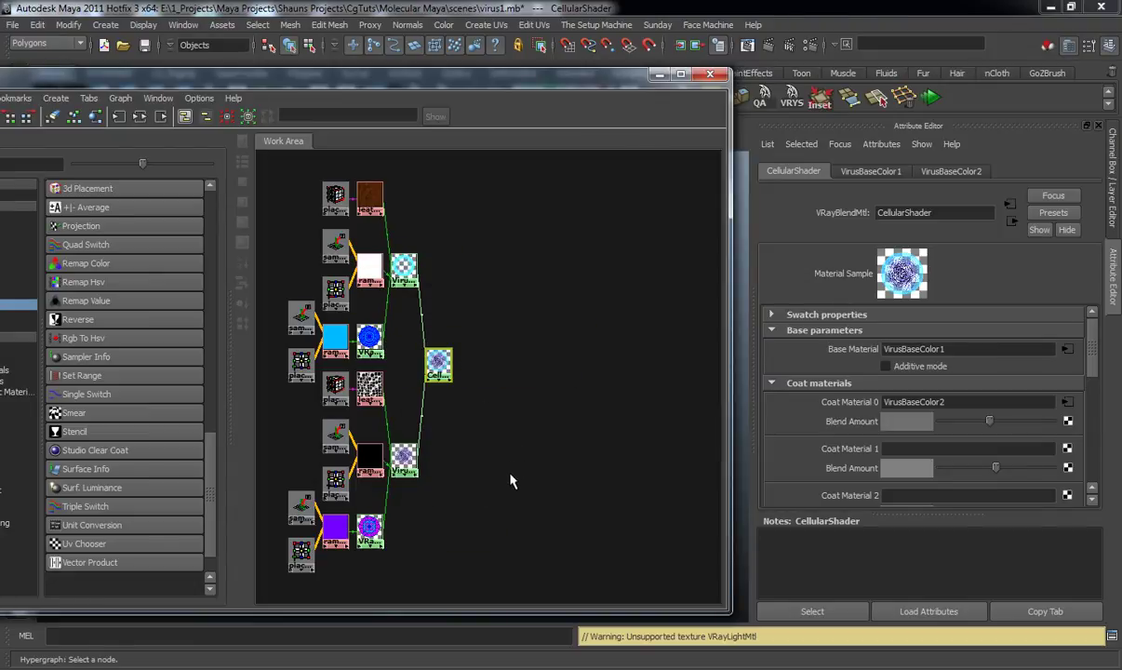
{"action": "left_click_drag", "start_coordinate": [528, 550], "coordinate": [260, 185]}
{"action": "left_click_drag", "start_coordinate": [530, 105], "coordinate": [504, 158]}
{"action": "left_click", "coordinate": [546, 363]}
Set the blend amount of CellularShader's Coat Material 0 to 0.641 and try Additive mode, leaving it switched off.
{"action": "scroll", "coordinate": [506, 488], "scroll_direction": "up", "scroll_amount": 1}
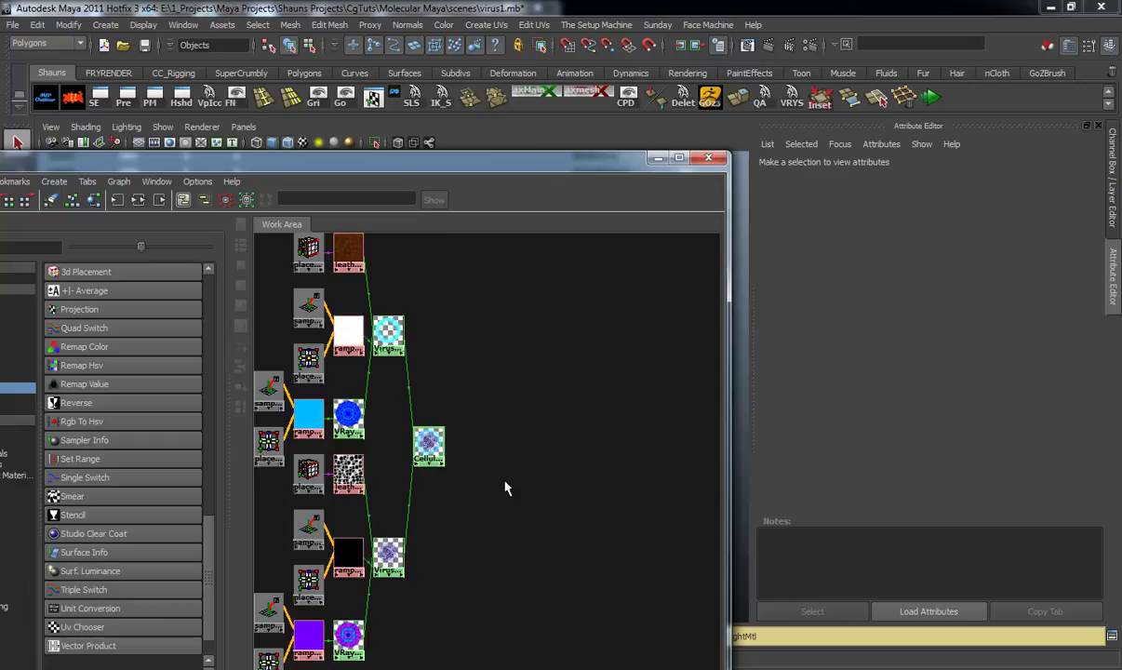
{"action": "scroll", "coordinate": [513, 440], "scroll_direction": "up", "scroll_amount": 4}
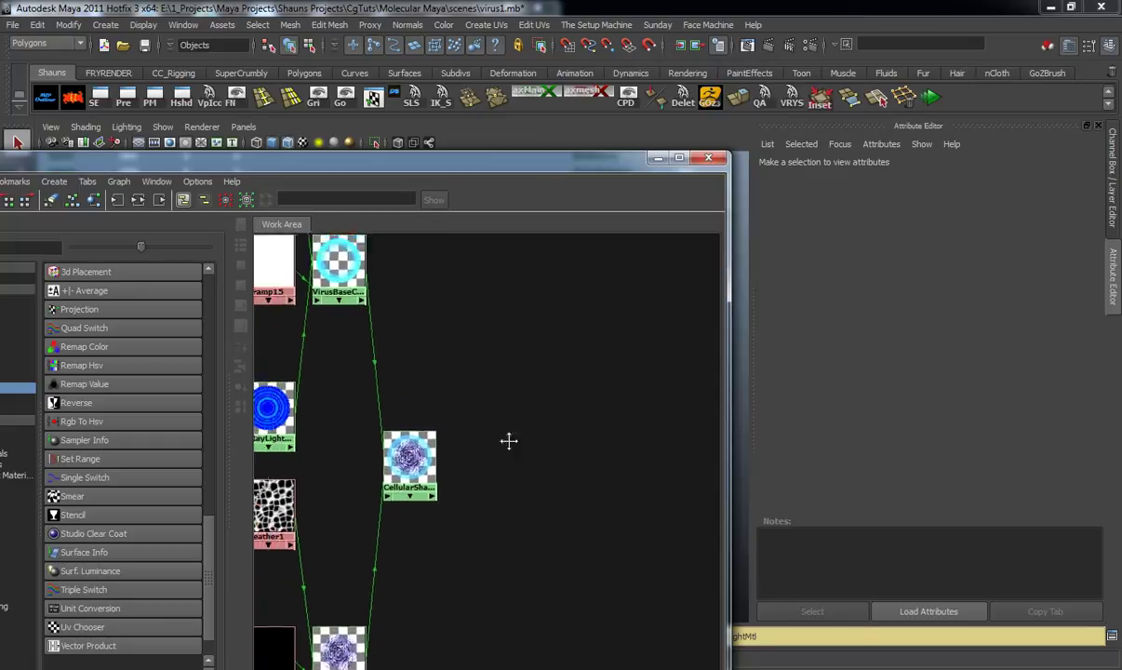
{"action": "left_click_drag", "start_coordinate": [519, 445], "coordinate": [524, 445]}
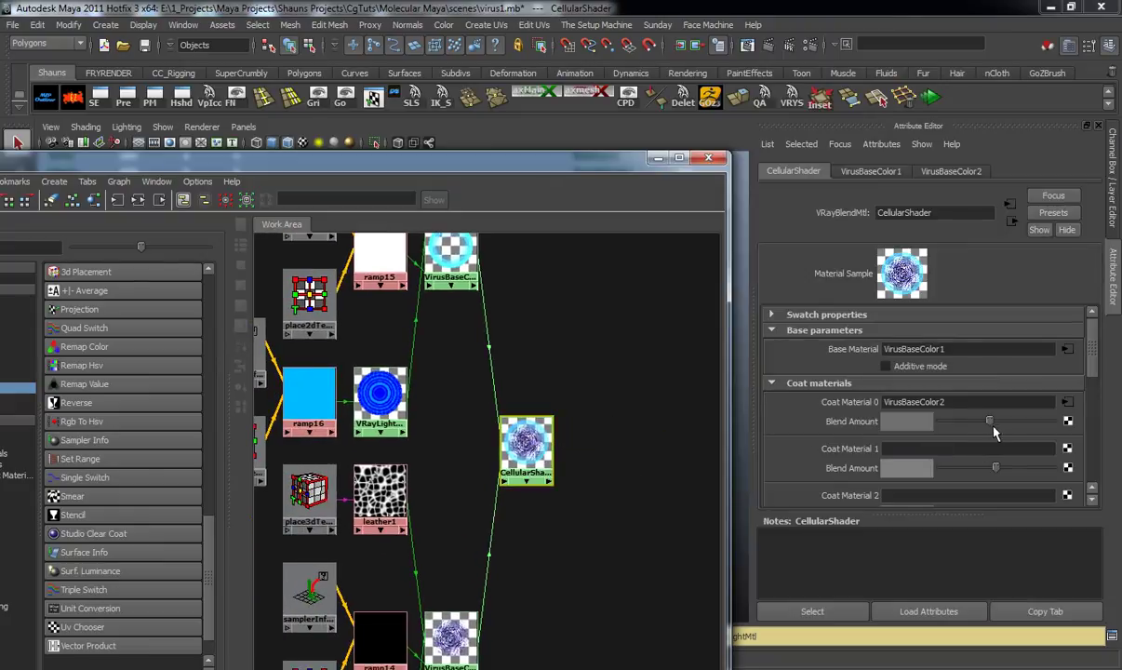
{"action": "left_click_drag", "start_coordinate": [979, 428], "coordinate": [1014, 430]}
{"action": "left_click", "coordinate": [886, 365]}
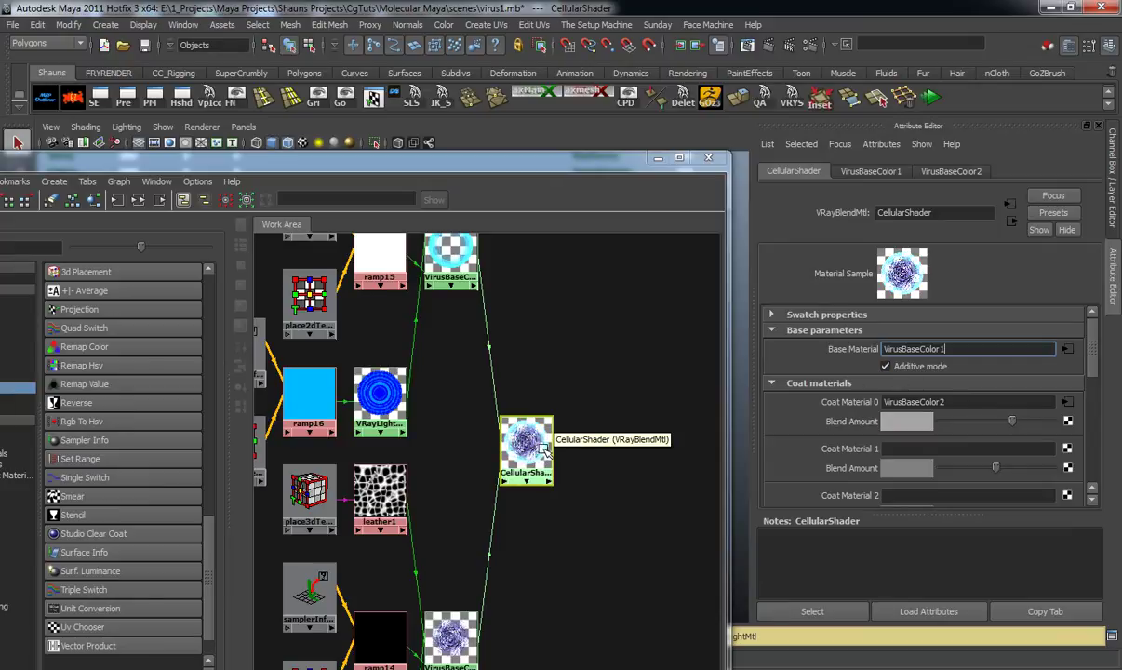
{"action": "left_click", "coordinate": [885, 366]}
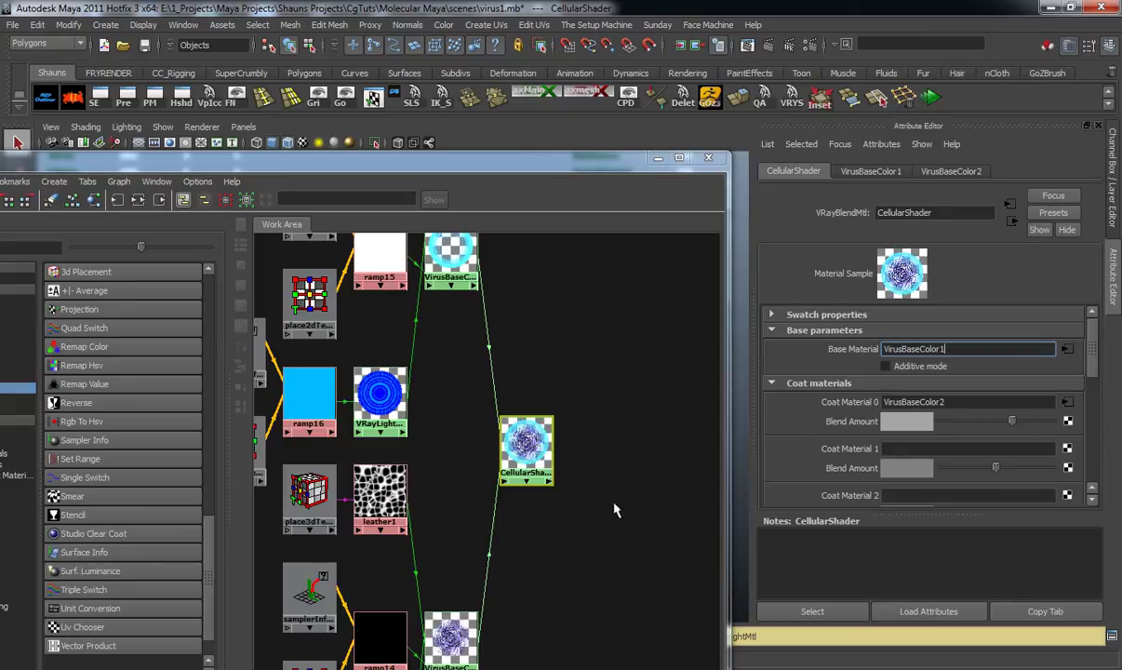
Render the virus model with the stronger coat blend and examine its glow, highlights and translucent edges.
{"action": "left_click_drag", "start_coordinate": [789, 184], "coordinate": [556, 159]}
{"action": "left_click", "coordinate": [578, 206]}
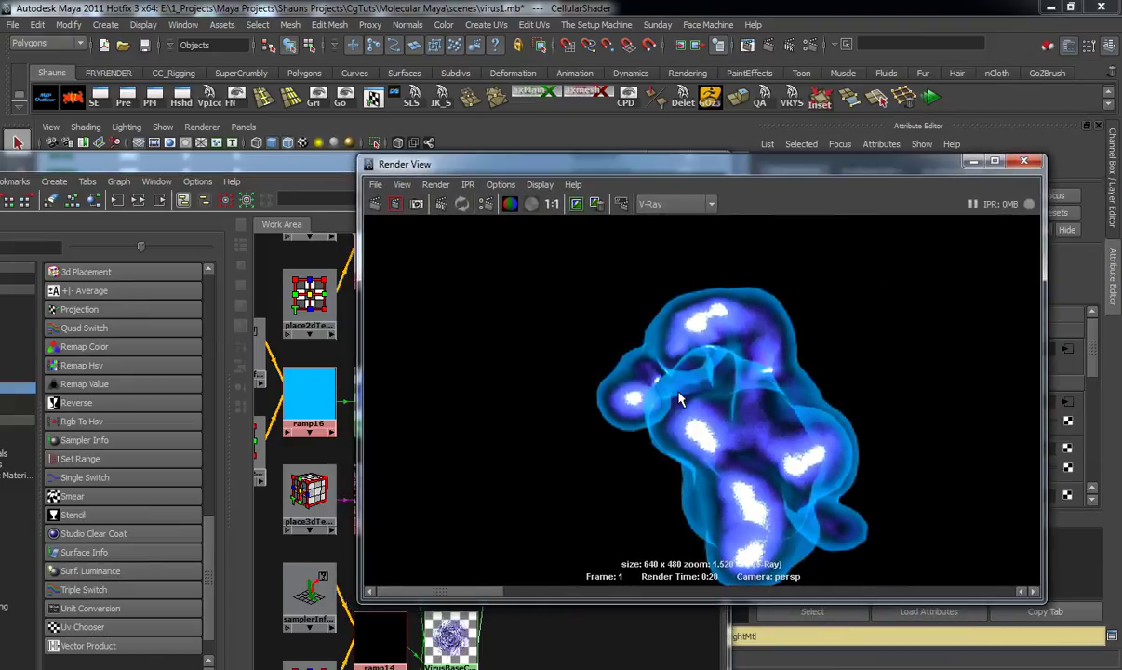
{"action": "scroll", "coordinate": [678, 392], "scroll_direction": "down", "scroll_amount": 5}
{"action": "middle_click_drag", "start_coordinate": [679, 393], "coordinate": [605, 383], "text": "alt"}
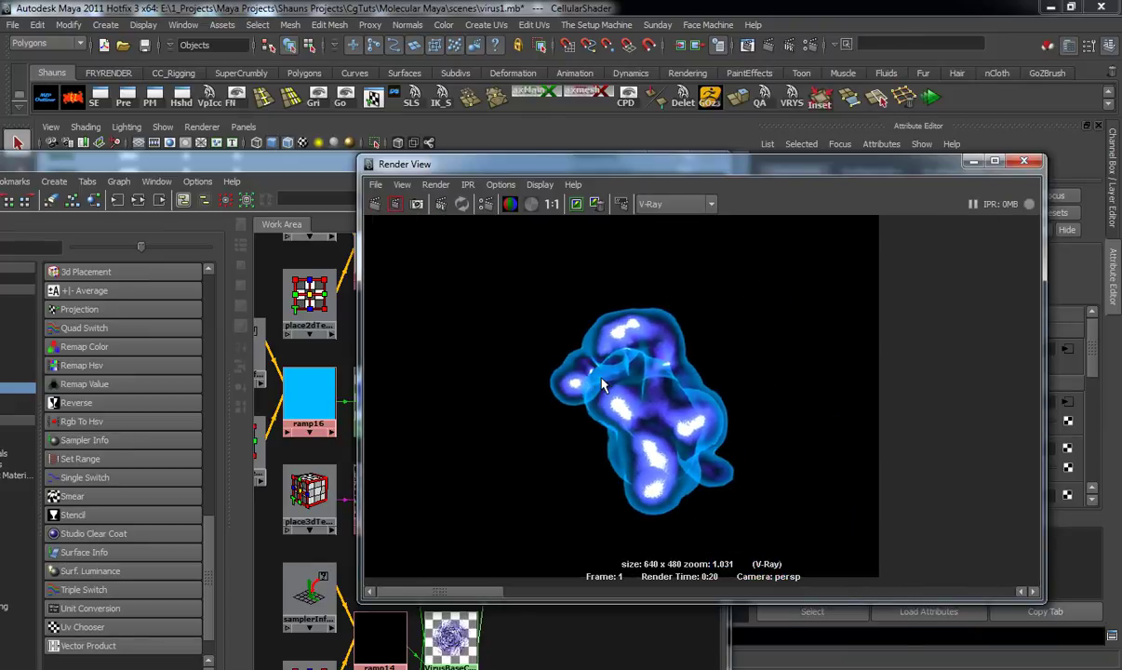
{"action": "scroll", "coordinate": [602, 386], "scroll_direction": "up", "scroll_amount": 2}
{"action": "left_click", "coordinate": [377, 206]}
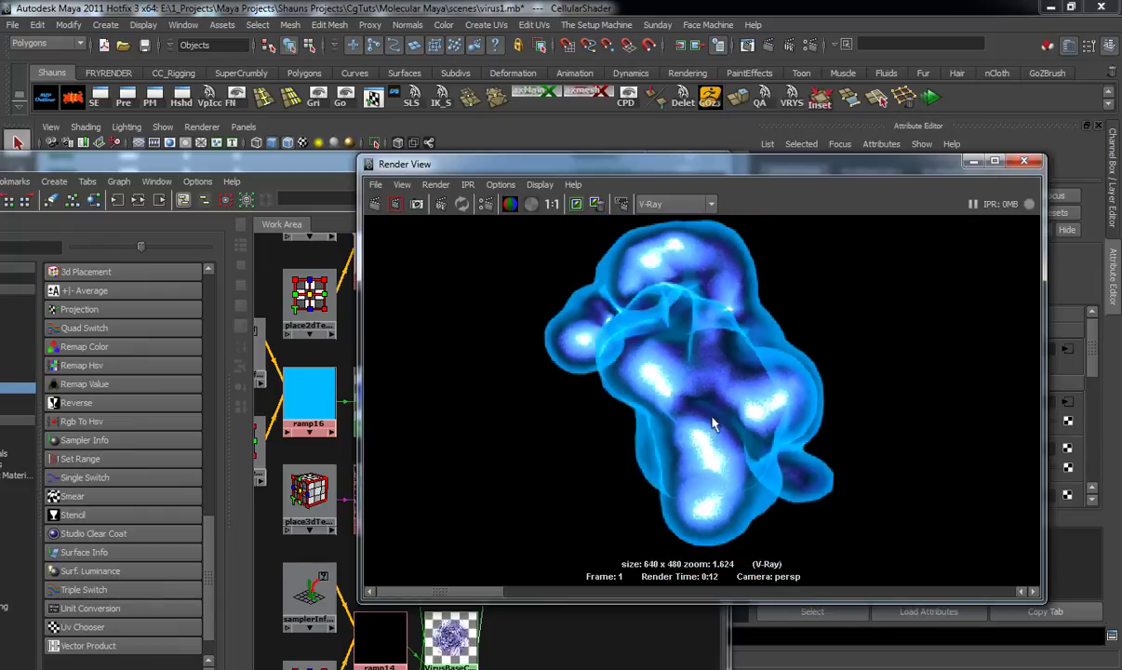
{"action": "scroll", "coordinate": [693, 435], "scroll_direction": "down", "scroll_amount": 2}
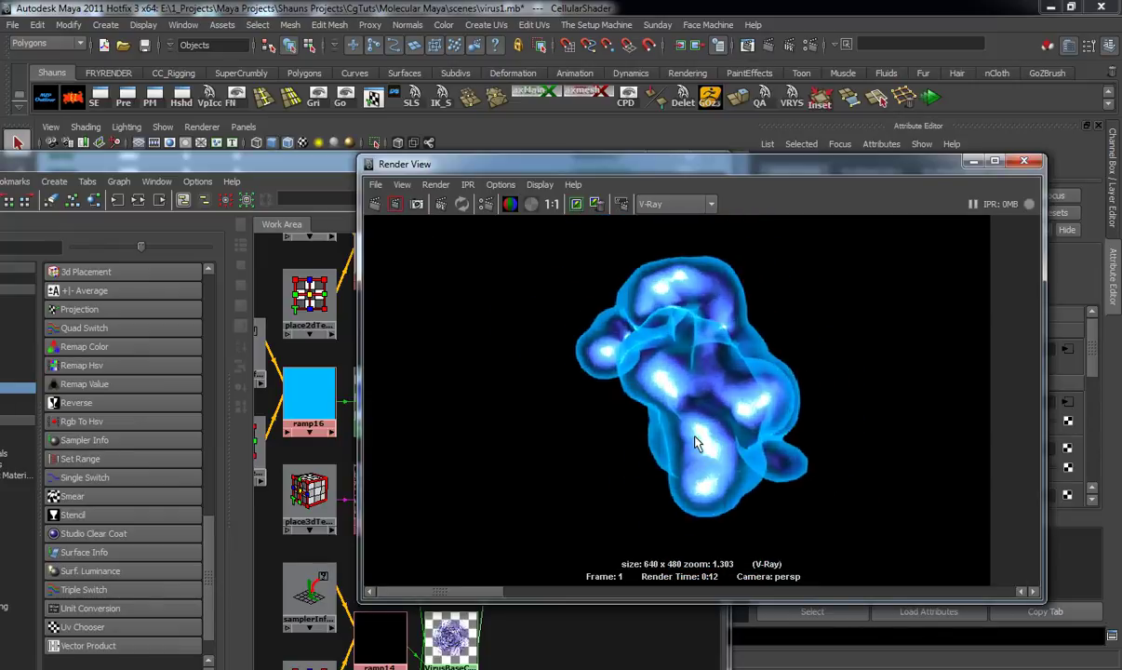
{"action": "scroll", "coordinate": [703, 404], "scroll_direction": "down", "scroll_amount": 5}
{"action": "scroll", "coordinate": [700, 408], "scroll_direction": "up", "scroll_amount": 6}
{"action": "scroll", "coordinate": [700, 410], "scroll_direction": "down", "scroll_amount": 2}
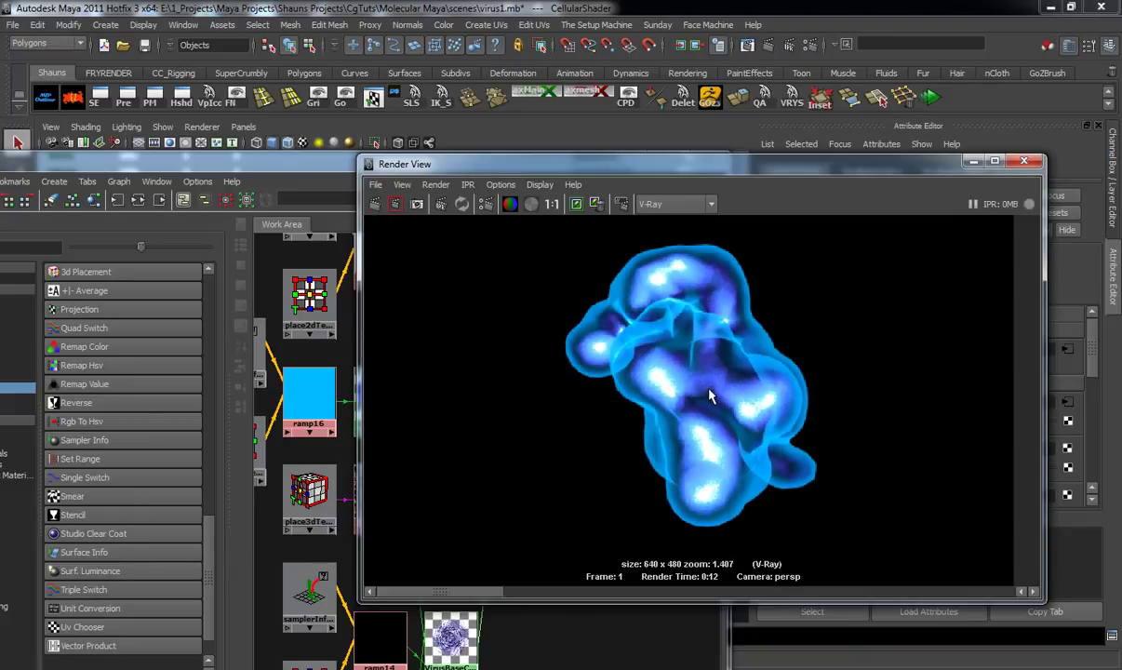
Review the complete CellularShader network, move it aside and close the attribute editor to uncover the model.
{"action": "left_click_drag", "start_coordinate": [750, 170], "coordinate": [1121, 195]}
{"action": "scroll", "coordinate": [523, 381], "scroll_direction": "down", "scroll_amount": 5}
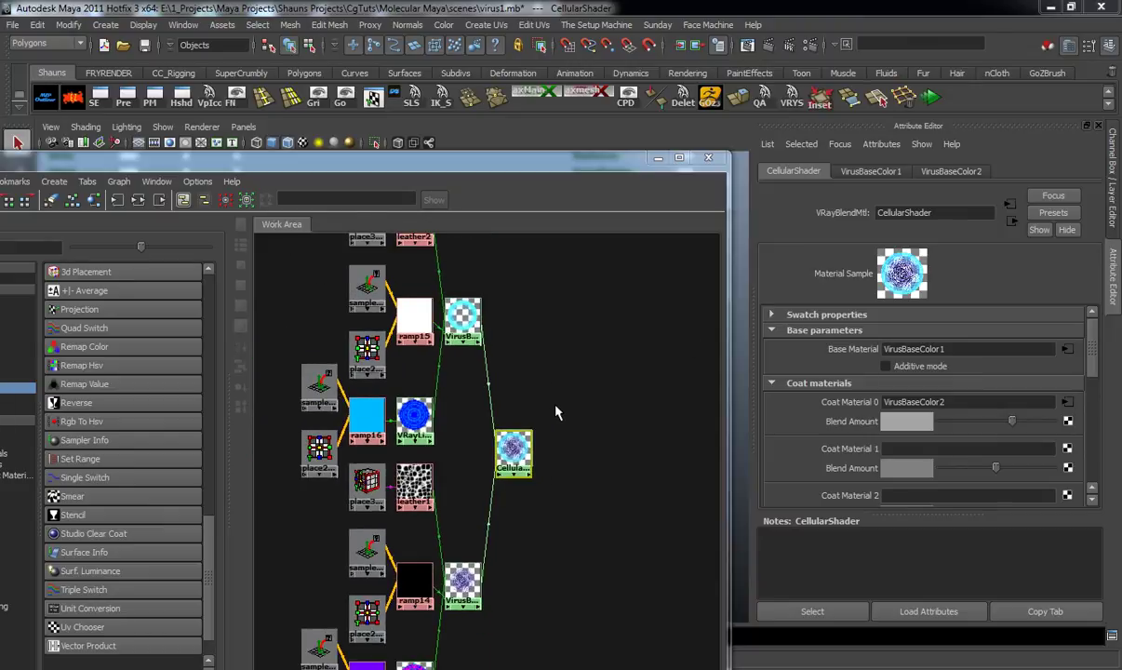
{"action": "middle_click_drag", "start_coordinate": [568, 445], "coordinate": [548, 412], "text": "alt"}
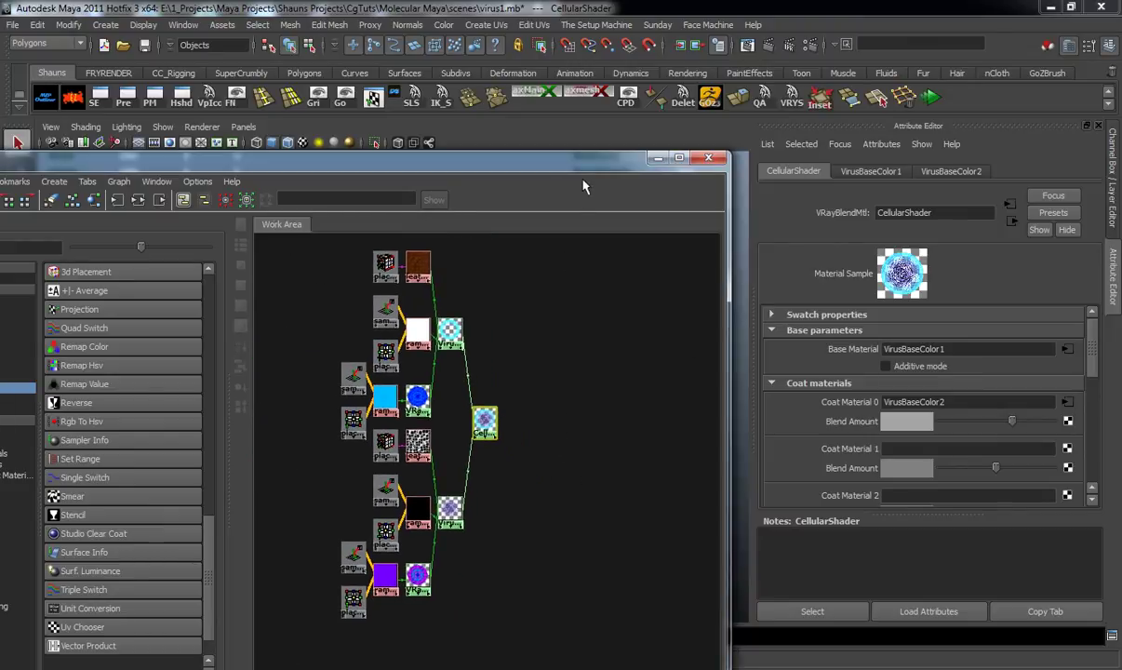
{"action": "left_click_drag", "start_coordinate": [575, 177], "coordinate": [569, 160]}
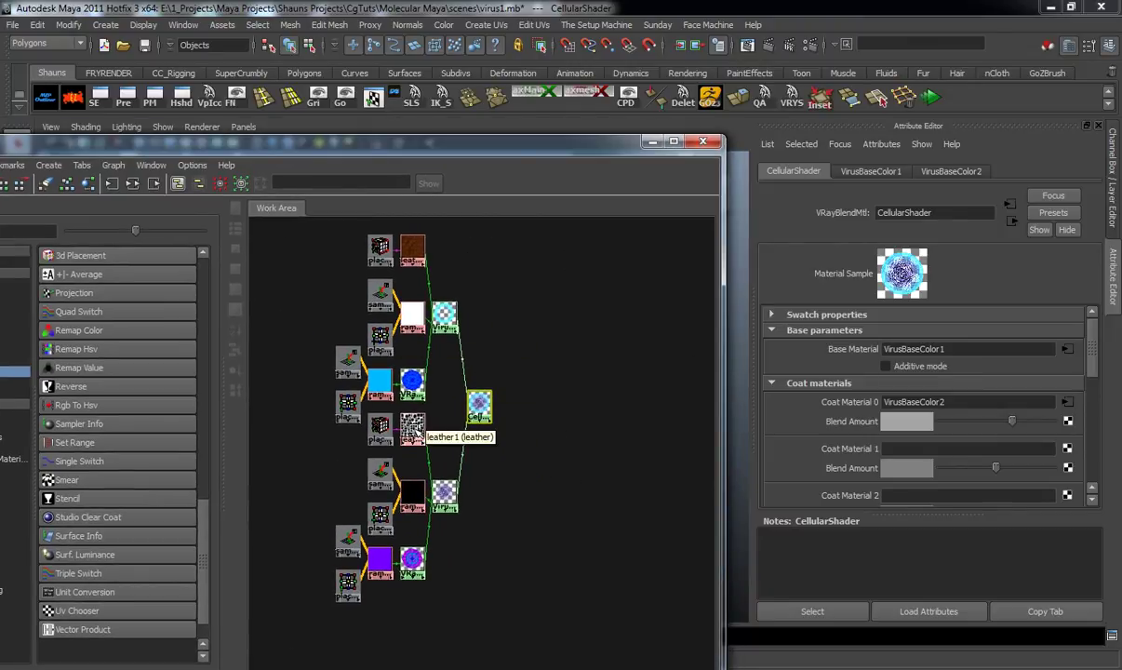
{"action": "left_click_drag", "start_coordinate": [611, 156], "coordinate": [221, 237]}
{"action": "left_click", "coordinate": [1099, 129]}
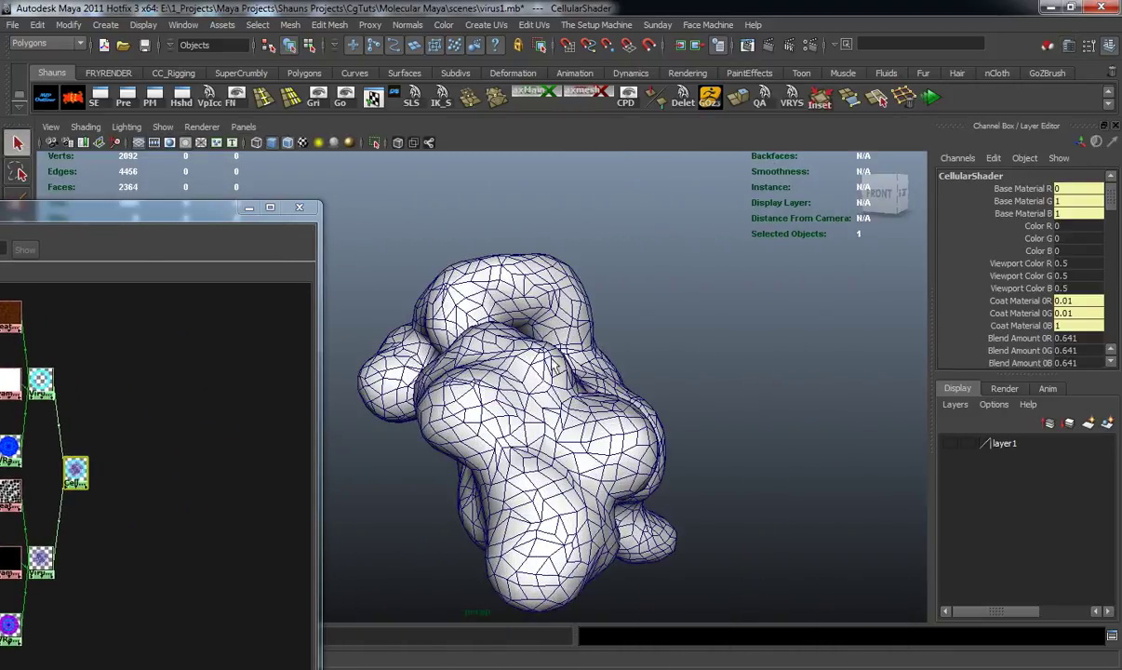
Make layer1 visible and inspect the complete virus model from a new angle.
{"action": "scroll", "coordinate": [506, 395], "scroll_direction": "down", "scroll_amount": 3}
{"action": "left_click_drag", "start_coordinate": [563, 402], "coordinate": [517, 380], "text": "alt"}
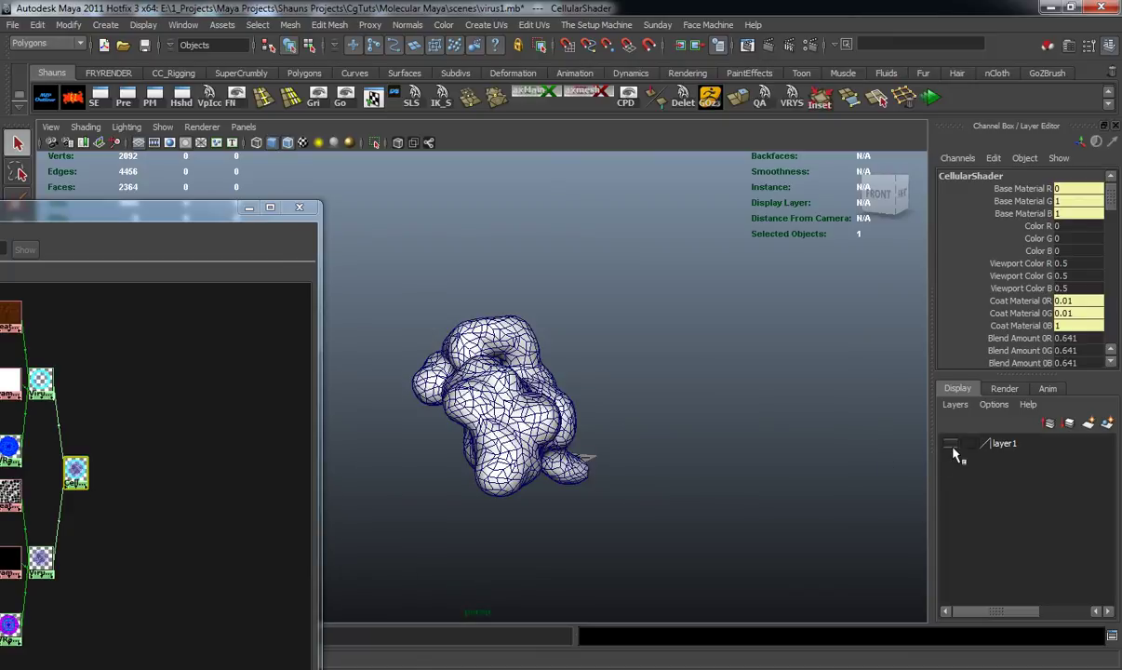
{"action": "left_click", "coordinate": [952, 446]}
{"action": "left_click_drag", "start_coordinate": [651, 429], "coordinate": [550, 387], "text": "alt"}
{"action": "left_click_drag", "start_coordinate": [590, 498], "coordinate": [600, 424], "text": "alt"}
{"action": "middle_click_drag", "start_coordinate": [601, 424], "coordinate": [598, 381], "text": "alt"}
{"action": "left_click_drag", "start_coordinate": [559, 411], "coordinate": [521, 409], "text": "alt"}
{"action": "scroll", "coordinate": [517, 409], "scroll_direction": "up", "scroll_amount": 2}
{"action": "scroll", "coordinate": [517, 409], "scroll_direction": "down", "scroll_amount": 2}
{"action": "scroll", "coordinate": [509, 396], "scroll_direction": "down", "scroll_amount": 2}
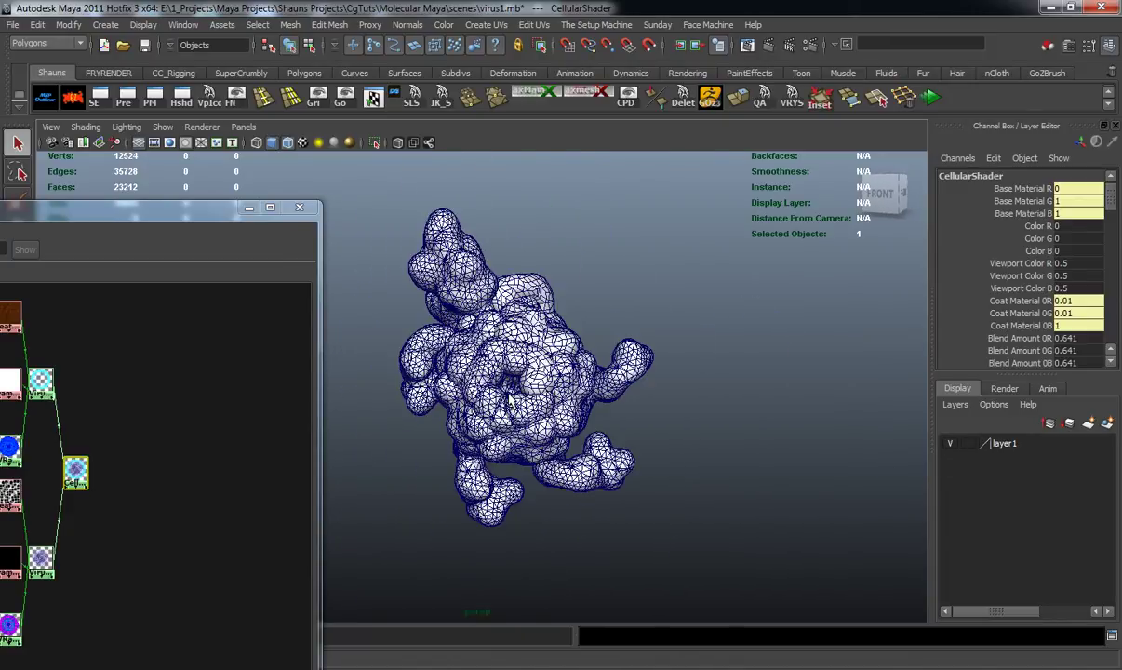
Place the CellularShader network beside the virus model and bring the latest render back into view.
{"action": "left_click_drag", "start_coordinate": [185, 209], "coordinate": [395, 128]}
{"action": "key", "text": "f"}
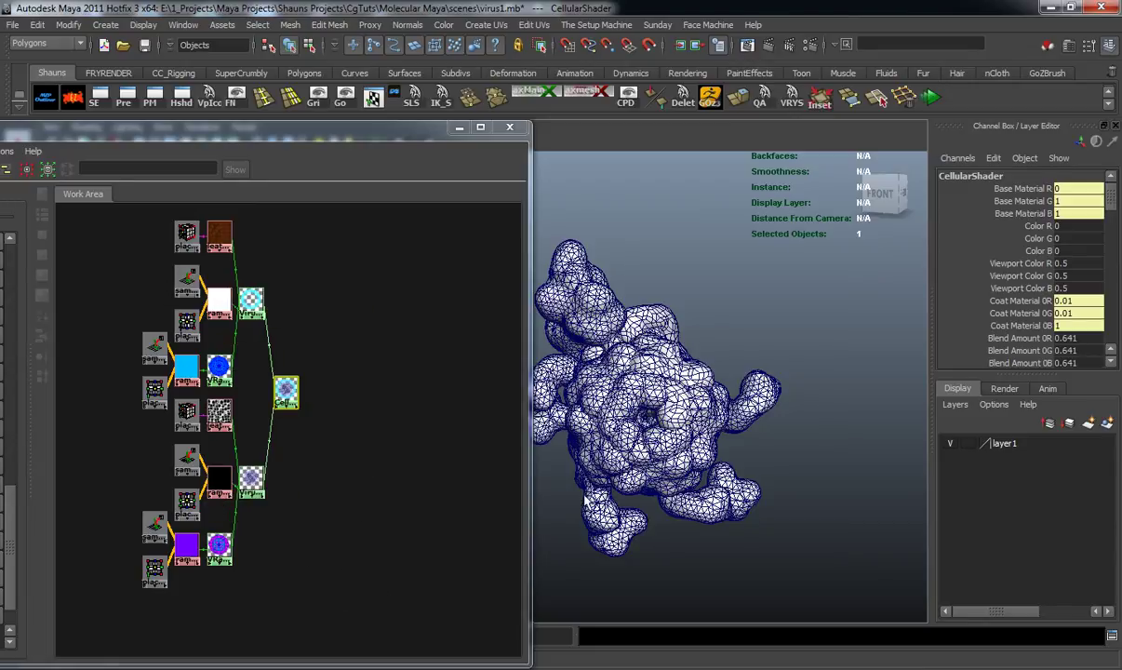
{"action": "left_click_drag", "start_coordinate": [1121, 206], "coordinate": [530, 146]}
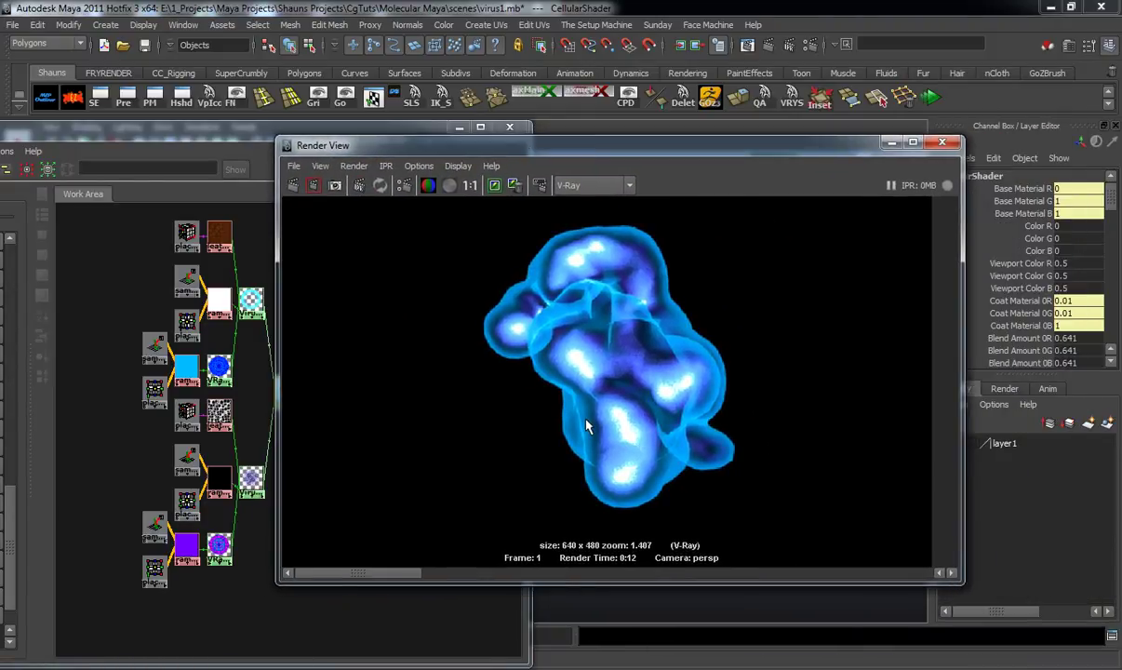